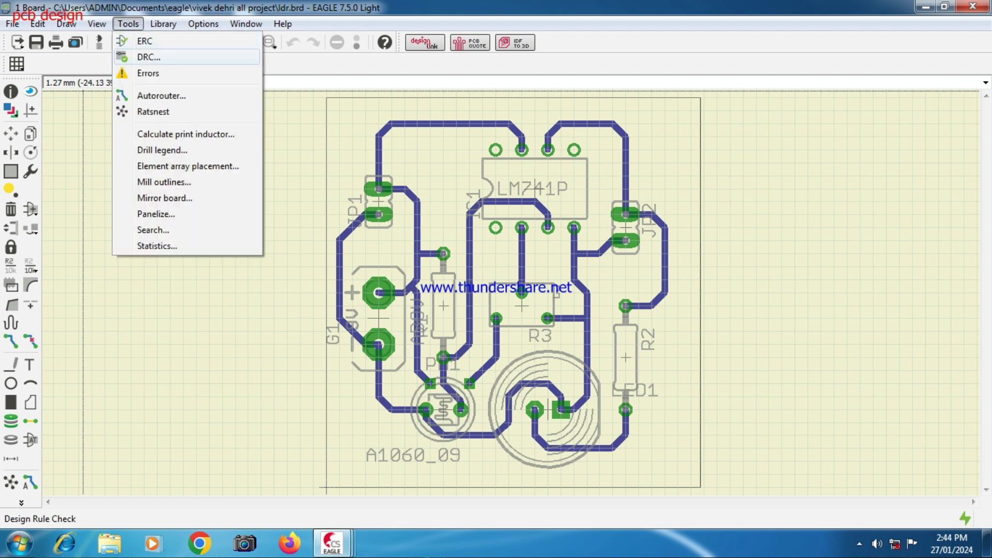
Run the design rule check on the board, inspect a listed Dimension error and close the error list
click(148, 57)
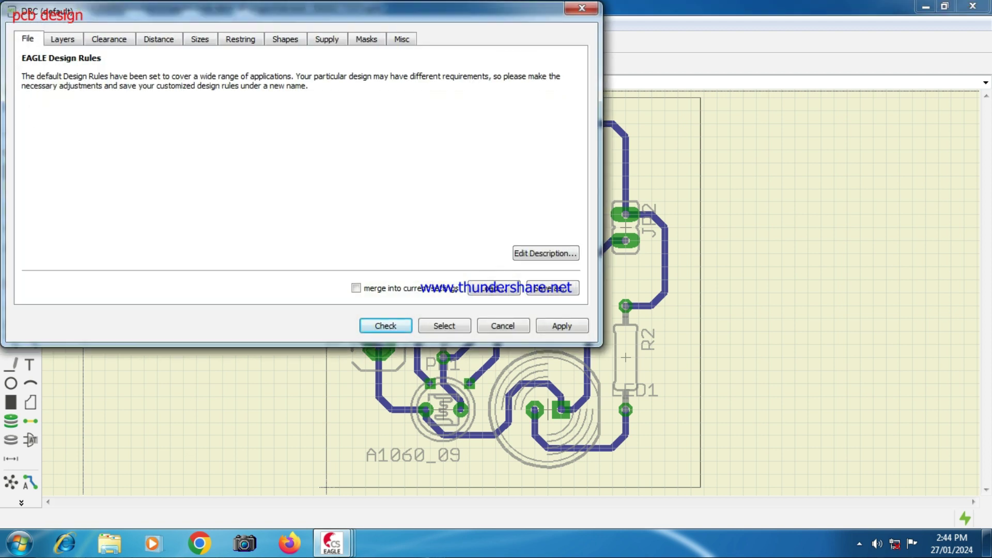
key(Return)
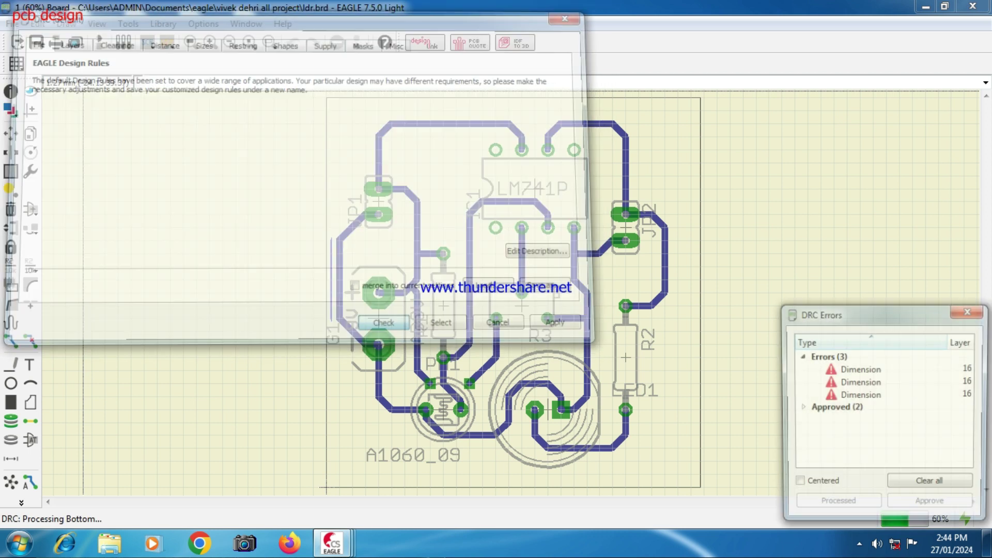
drag(868, 314, 790, 215)
click(749, 257)
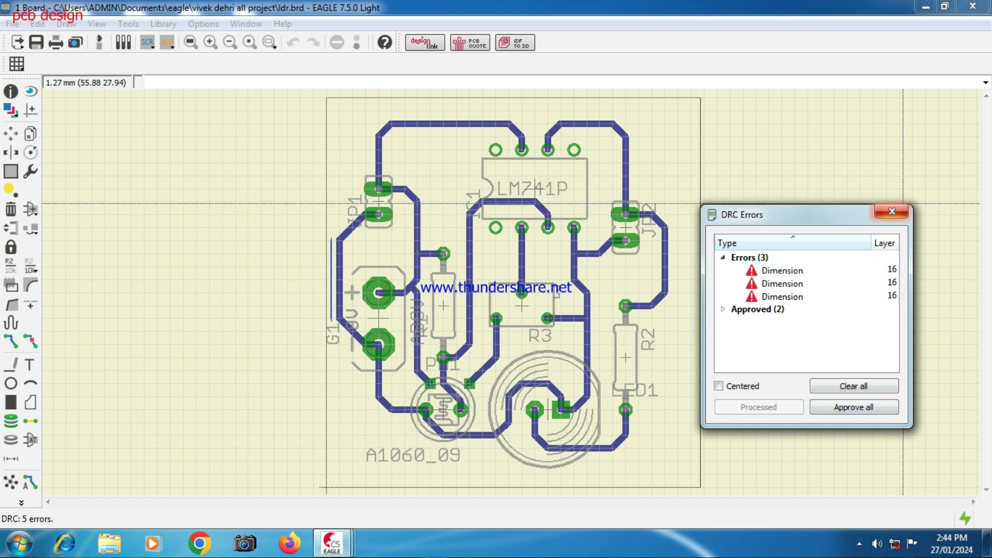
click(892, 211)
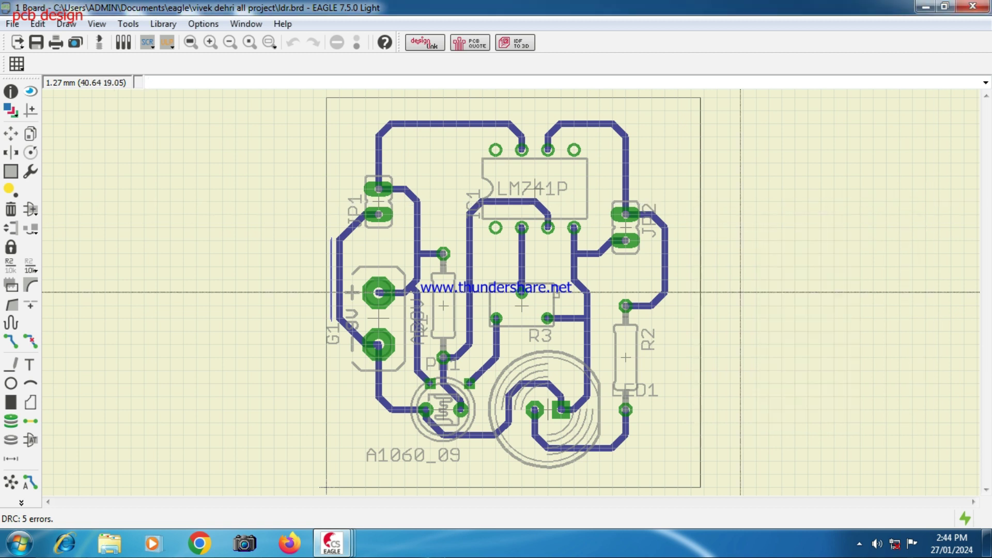
Move the board outline's left edge 1.27 mm outward to x = -1.27 mm
scroll(318, 330, down, 2)
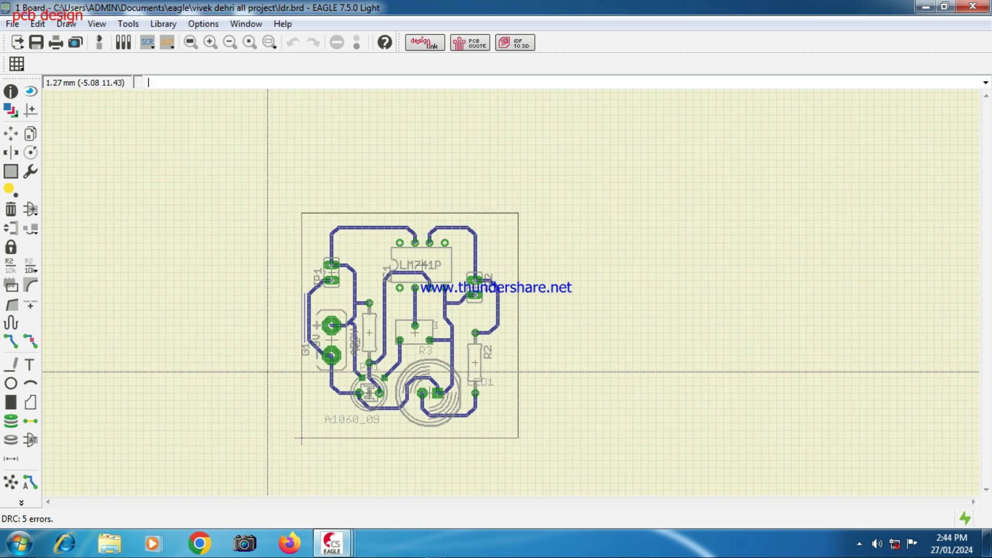
scroll(304, 308, up, 2)
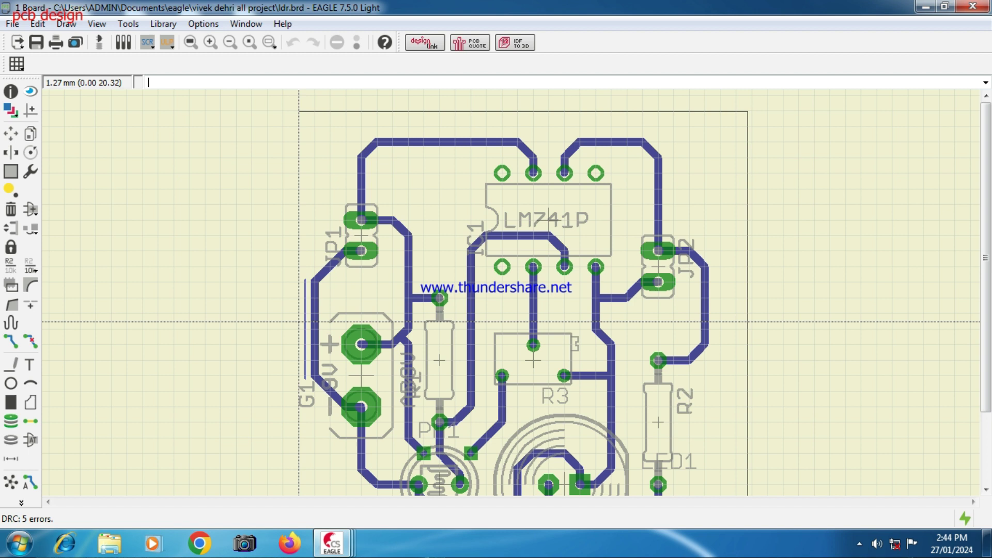
click(10, 134)
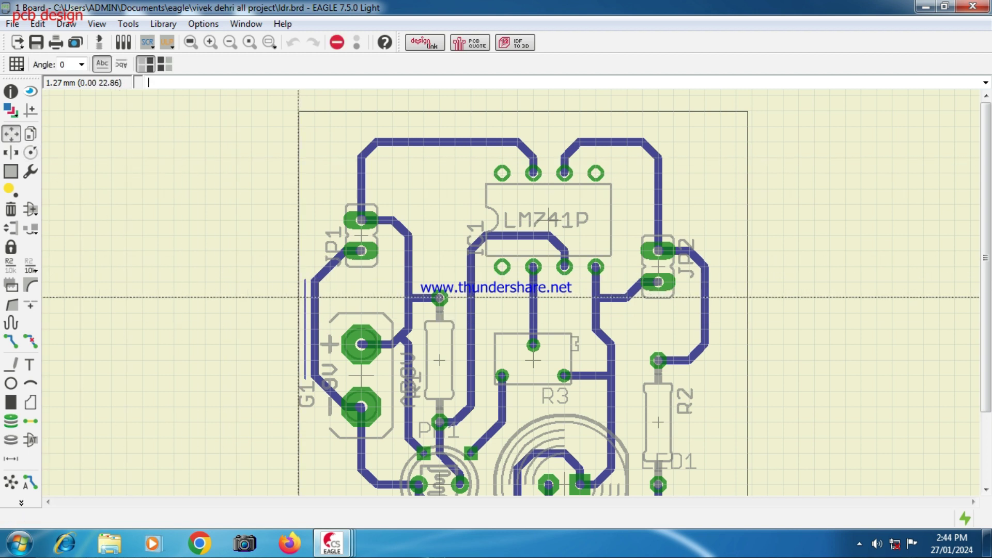
click(298, 297)
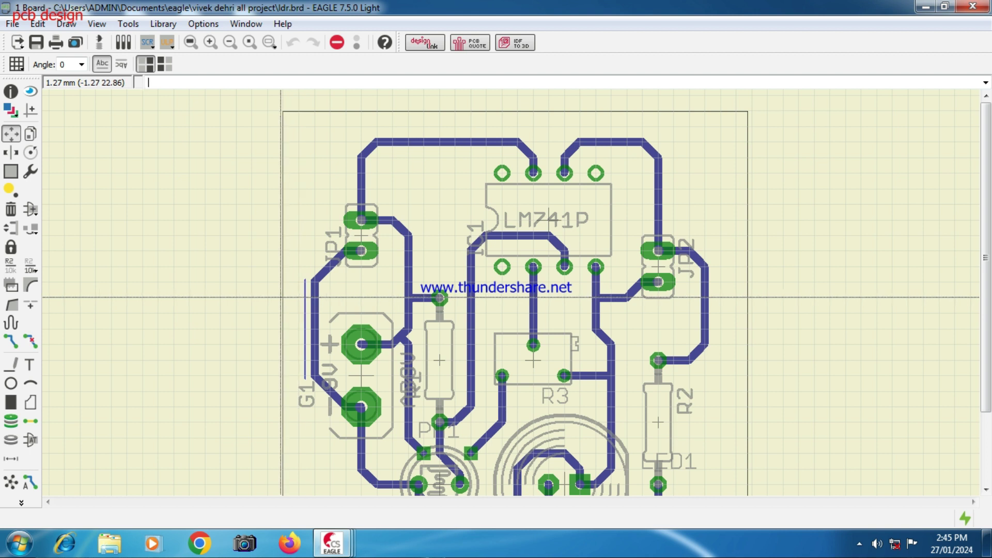
click(281, 297)
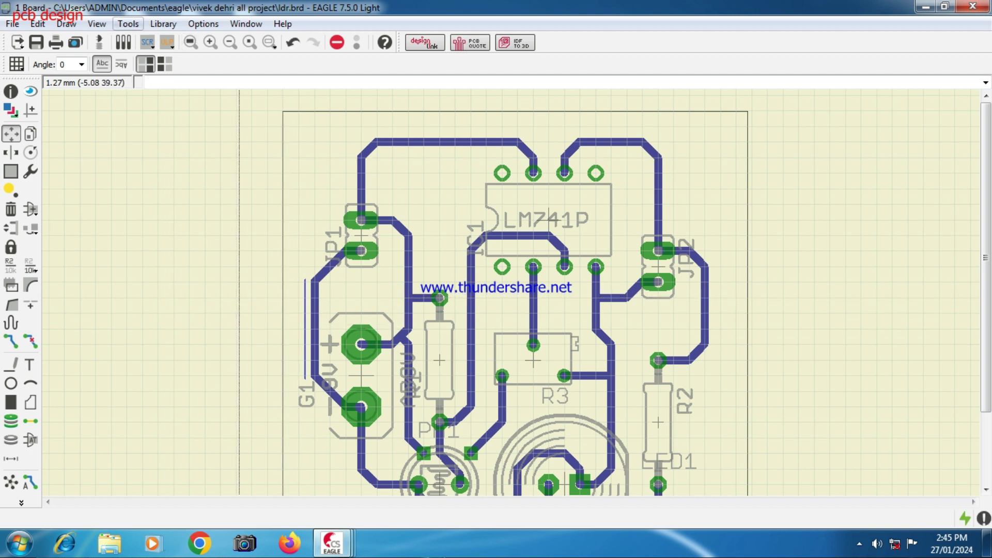
Run the design rule check again with the default rules on the modified board
click(128, 24)
click(149, 56)
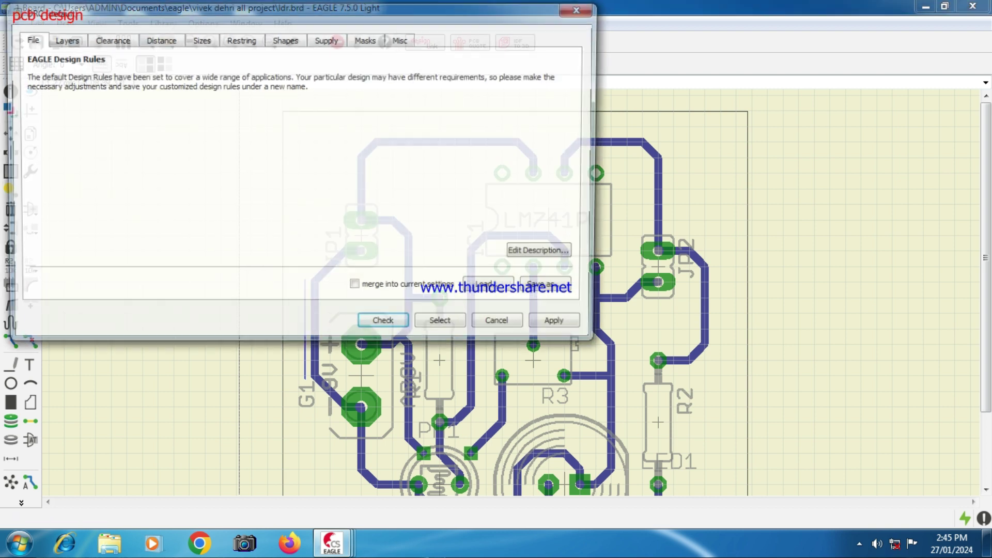
click(386, 326)
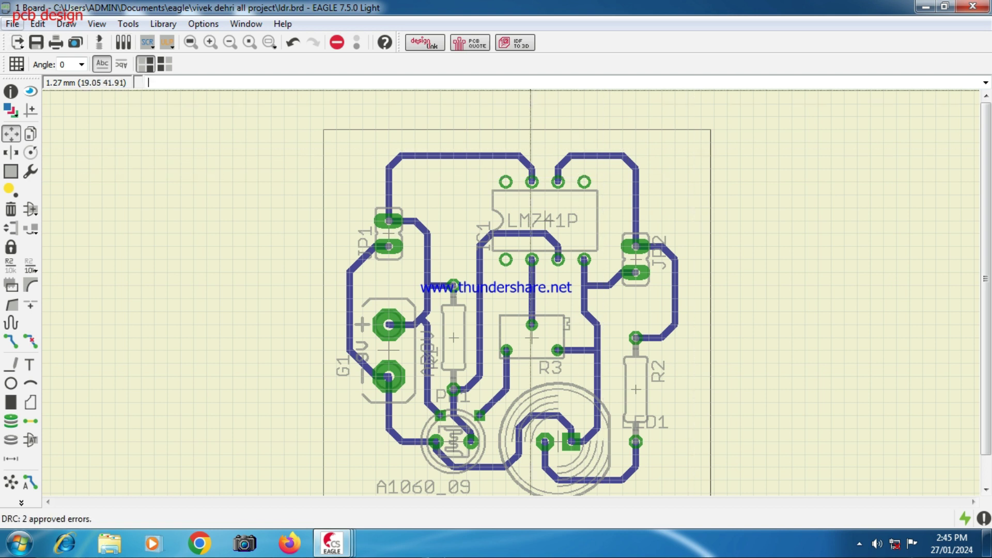
Open the CAM Processor for the board and delete the DRILL2 and CUT2 sections from the job
click(12, 23)
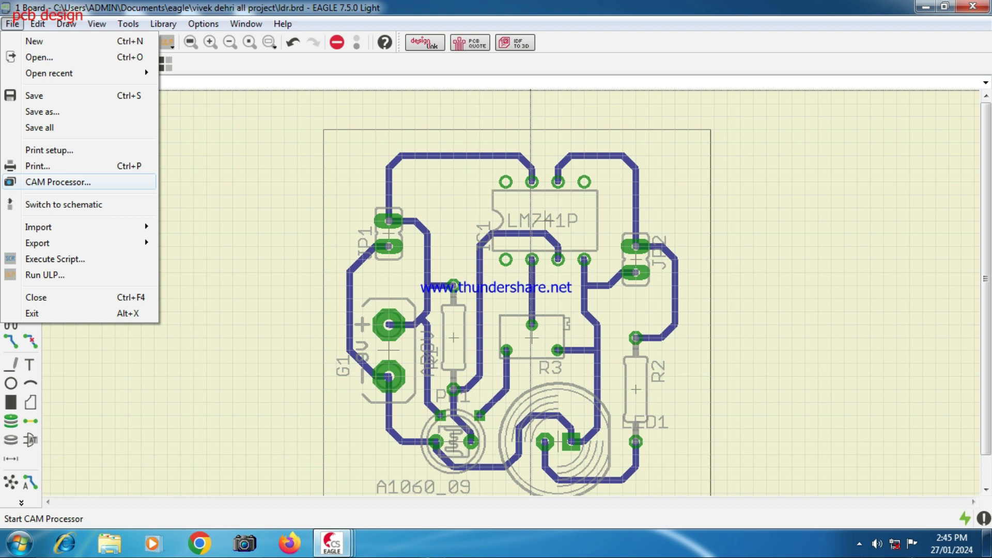
click(58, 182)
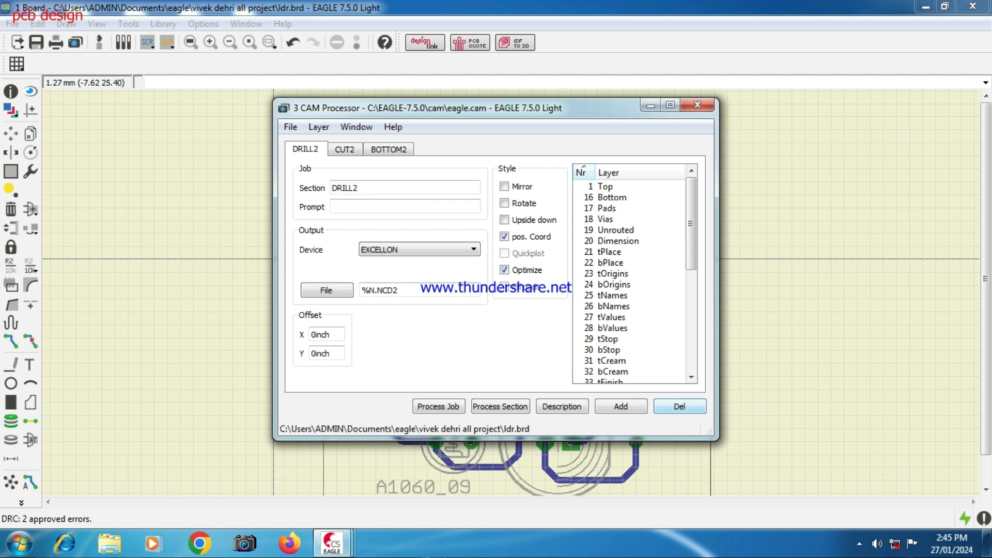
click(680, 406)
click(680, 406)
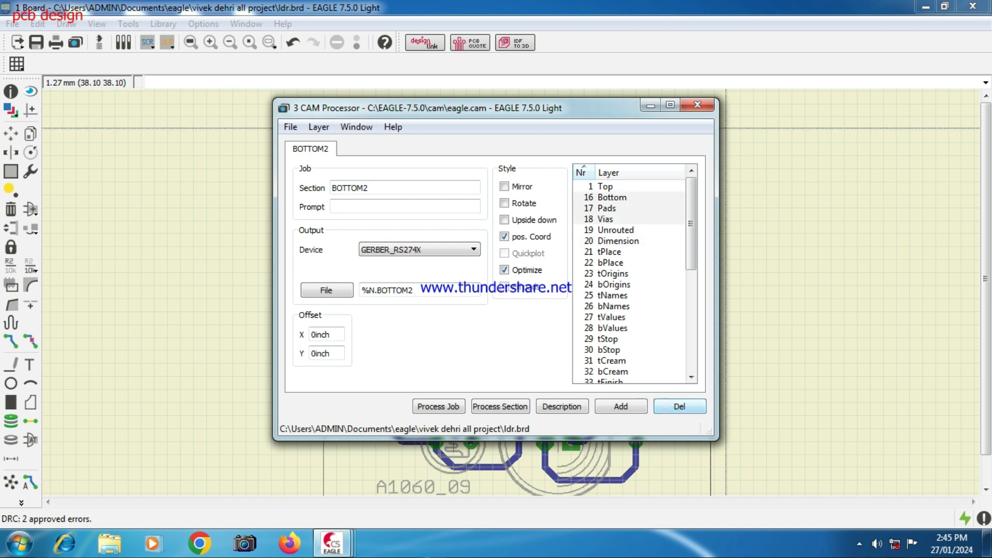
Rename the BOTTOM2 section as bottom and set its output file to %N.bottom, with the Bottom, Pads and Vias layers selected
key(shift+Home)
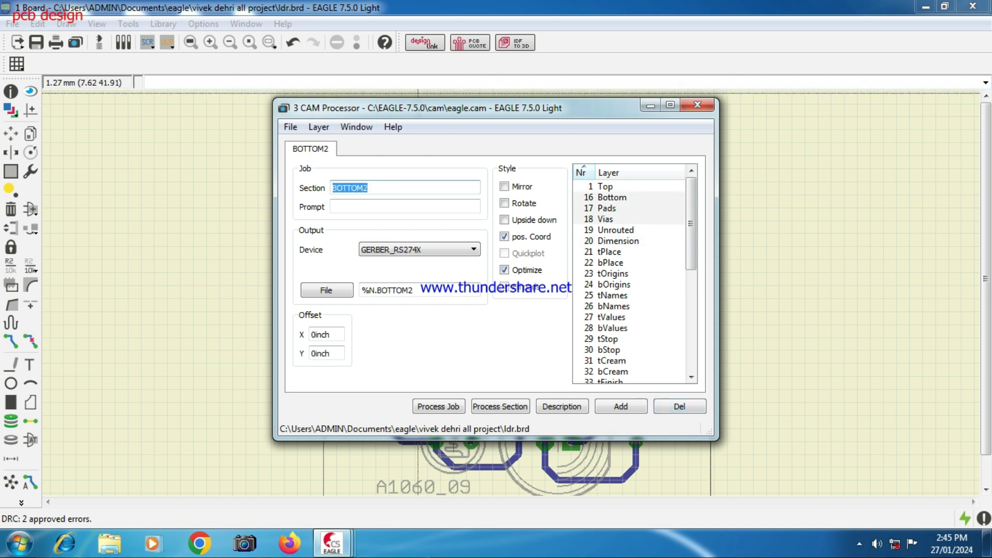
text(bot)
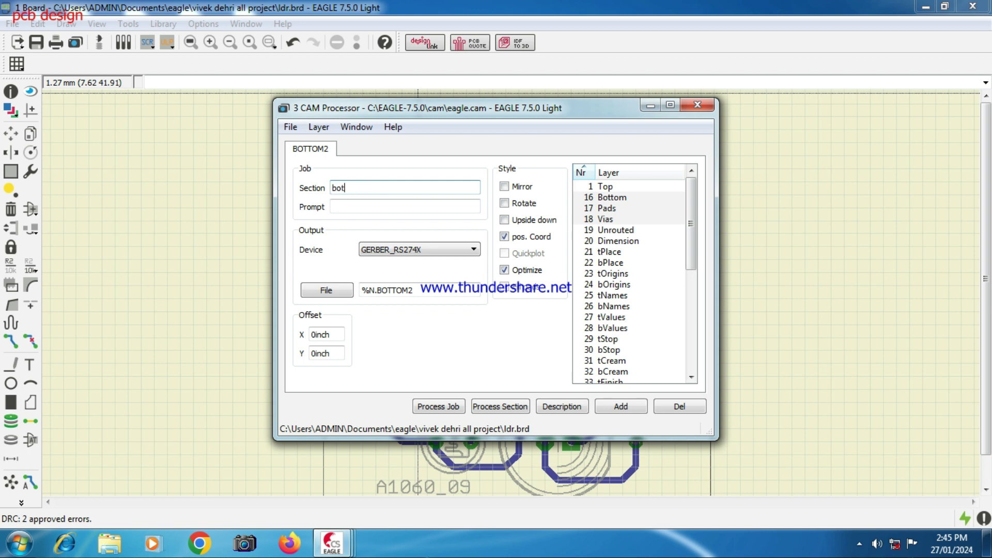
text(tom)
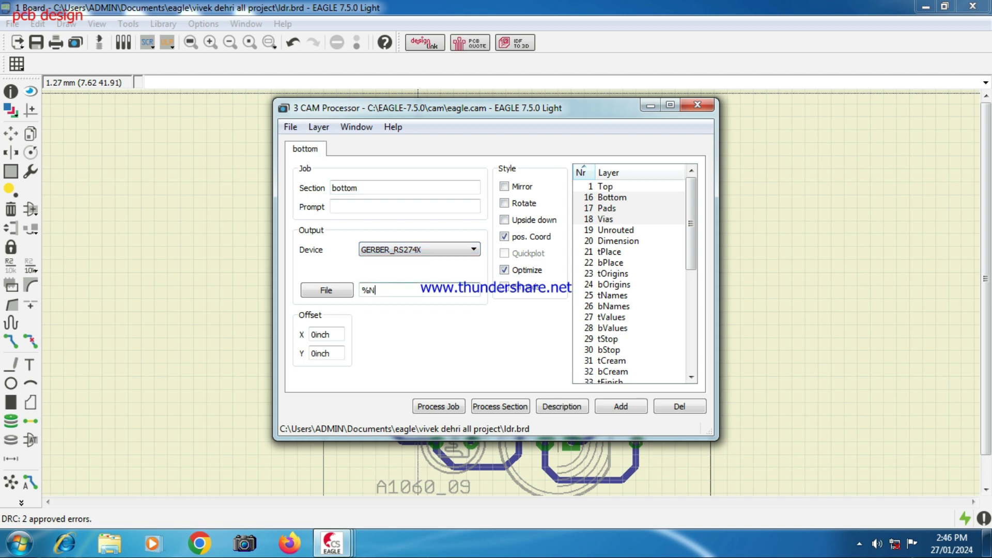
text(.bottom)
click(613, 197)
click(613, 197)
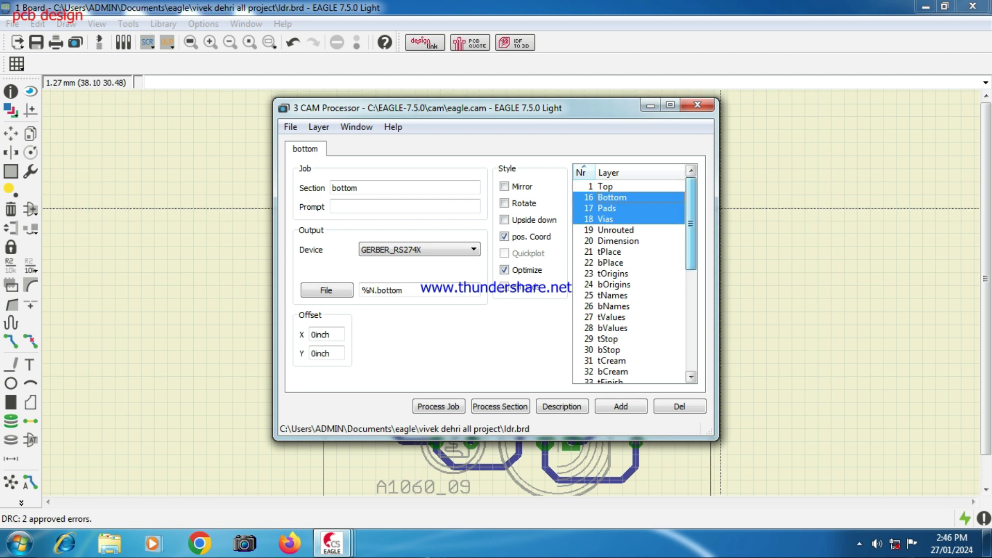
mouse_move(690, 224)
mouse_down()
mouse_move(691, 325)
mouse_move(691, 224)
mouse_up()
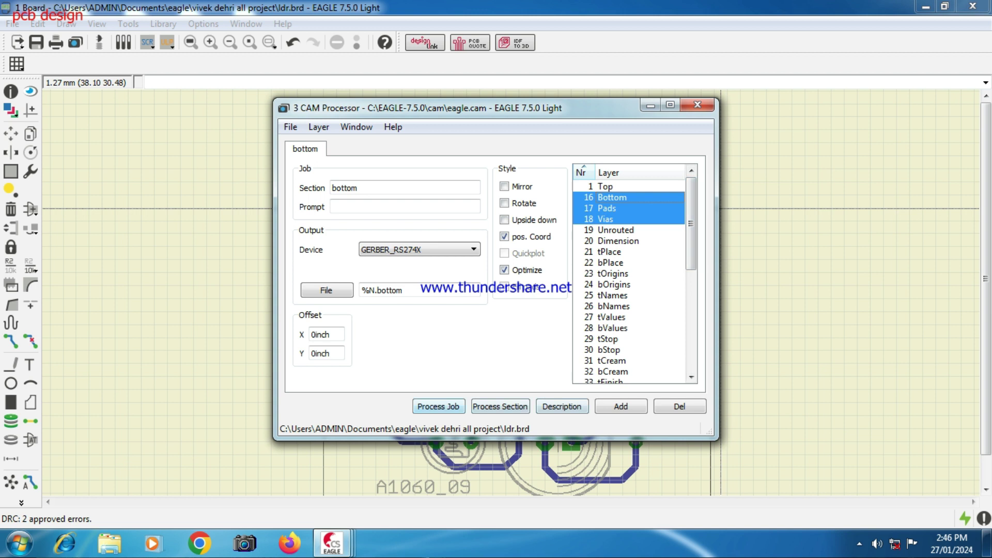
Add another section to the CAM job and select its name for replacement
click(621, 406)
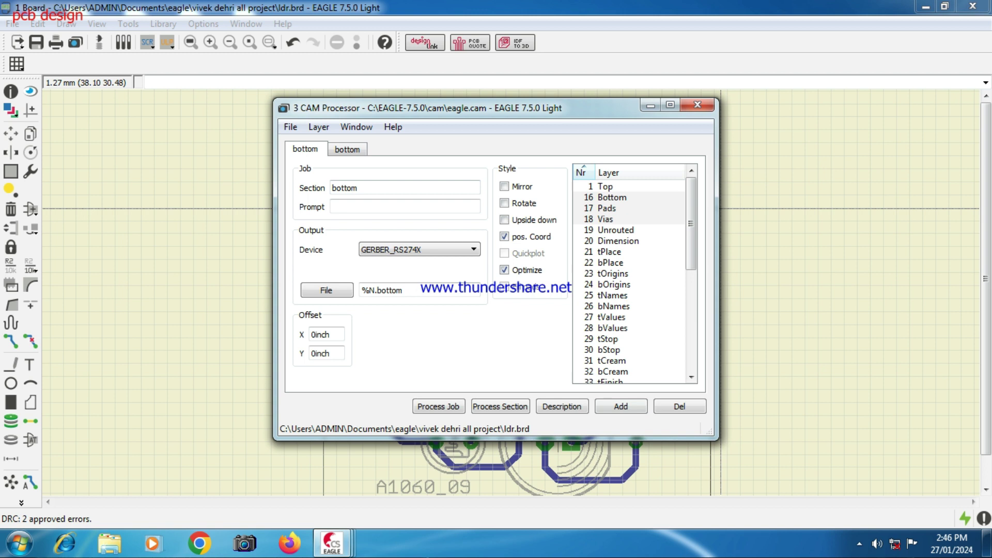
drag(360, 188, 331, 188)
text(drill)
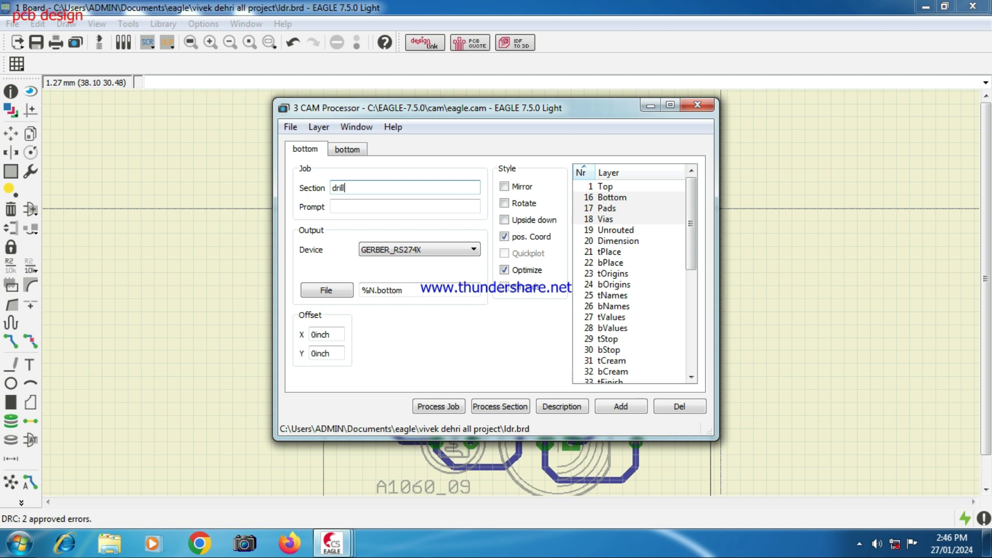
key(BackSpace)
key(BackSpace)
key(BackSpace)
key(BackSpace)
key(BackSpace)
Name the new section cut and set its output file to %N.cut
text(cut)
click(405, 291)
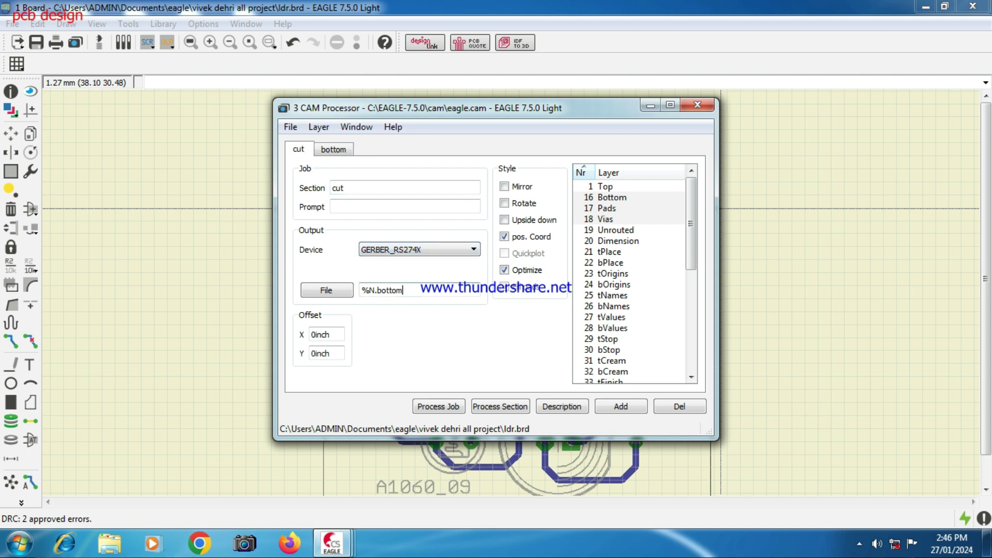
key(BackSpace)
key(BackSpace)
key(BackSpace)
key(BackSpace)
key(BackSpace)
key(BackSpace)
text(cut)
Select only the Dimension layer for the cut section, deselecting Bottom, Pads and Vias
click(618, 242)
click(612, 219)
click(612, 208)
click(612, 197)
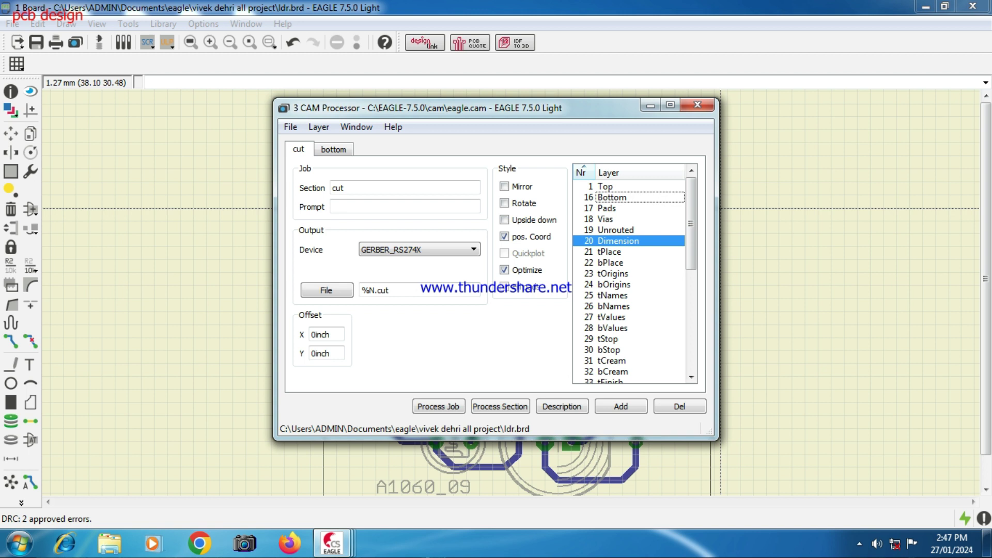
mouse_move(691, 223)
mouse_down()
mouse_move(691, 320)
mouse_move(691, 222)
mouse_up()
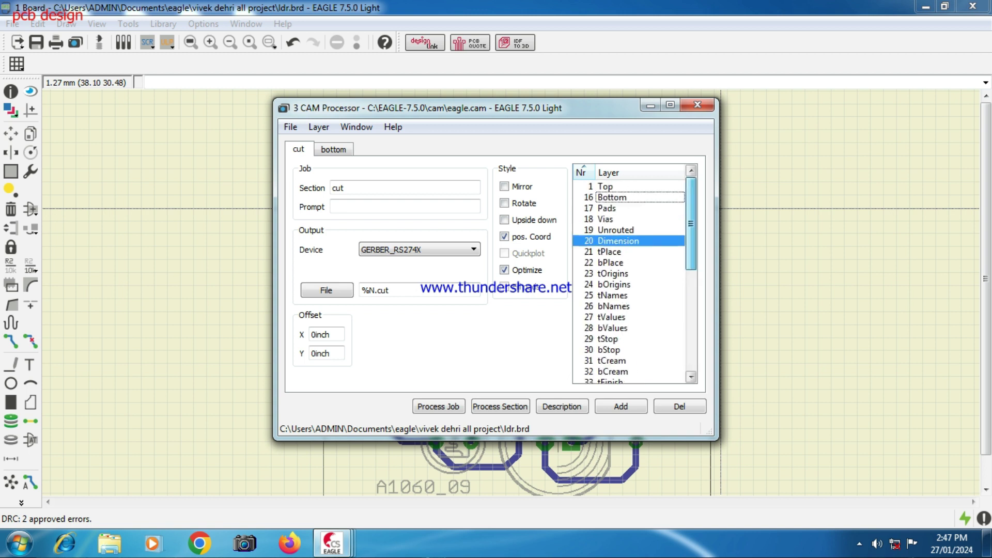
Add a third section named drill to the CAM job and set its output device to EXCELLON
click(620, 406)
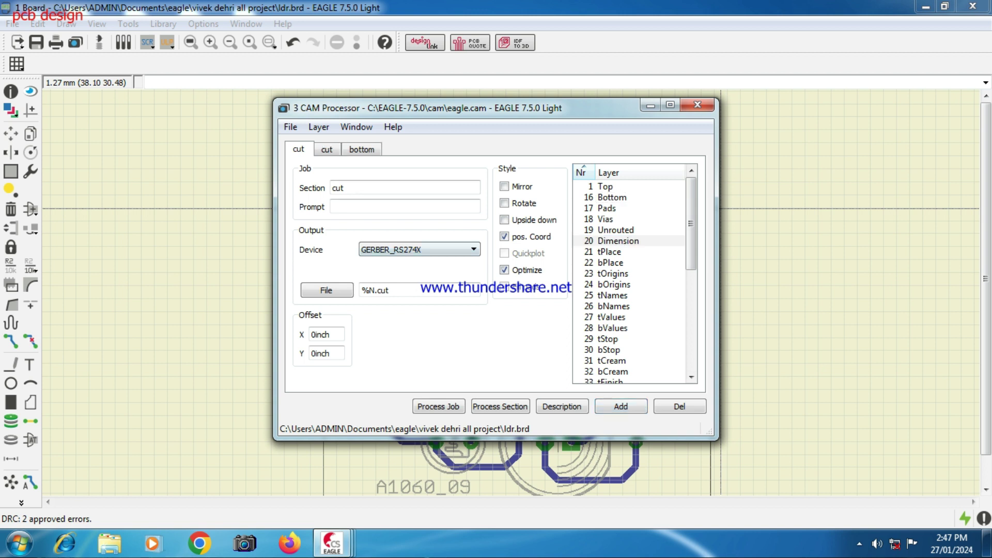
drag(348, 188, 331, 188)
text(drill)
click(420, 249)
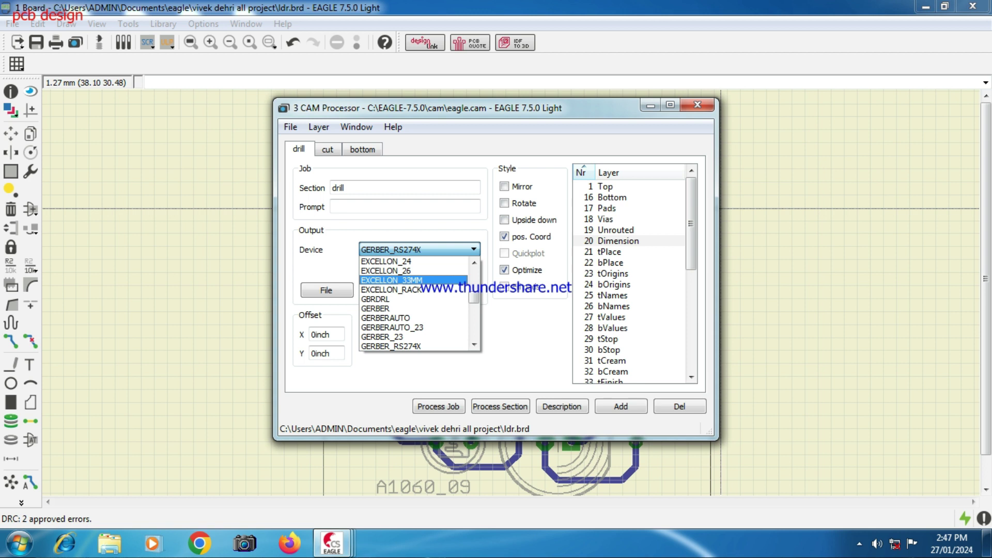
drag(473, 298, 474, 291)
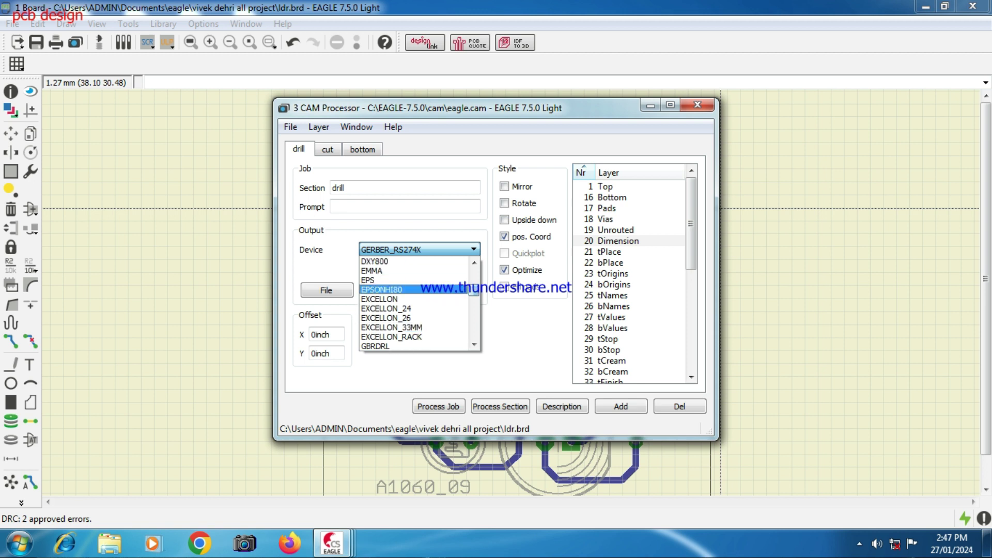
click(416, 299)
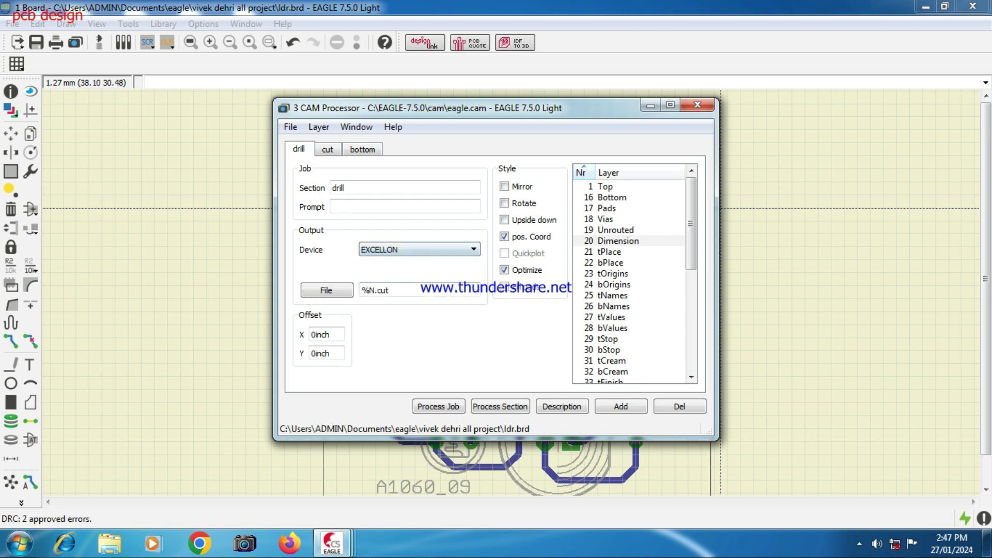
Set the drill section's output file to %N.ncd and select only the Drills and Holes layers
key(BackSpace)
key(BackSpace)
key(BackSpace)
text(ncd)
click(617, 241)
click(618, 240)
click(618, 240)
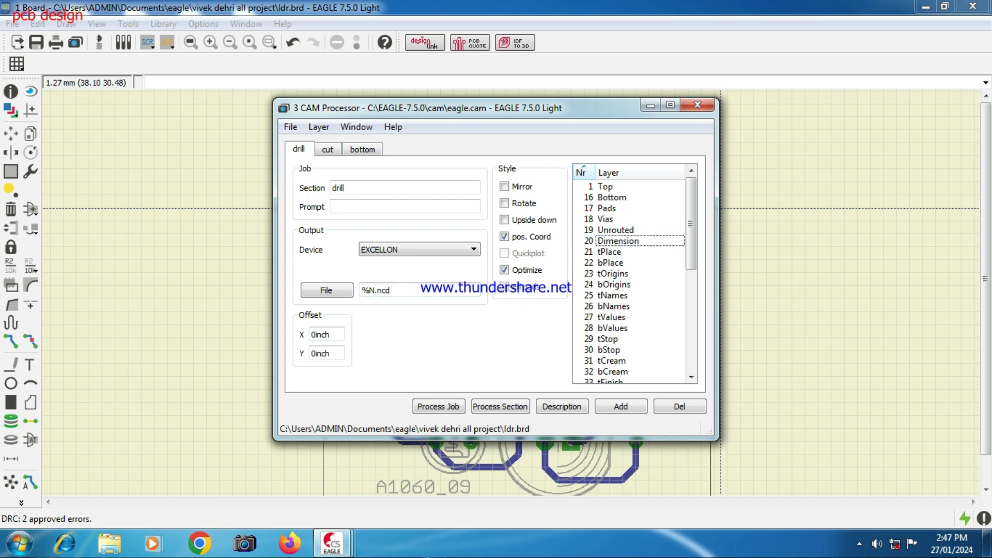
drag(690, 225, 691, 325)
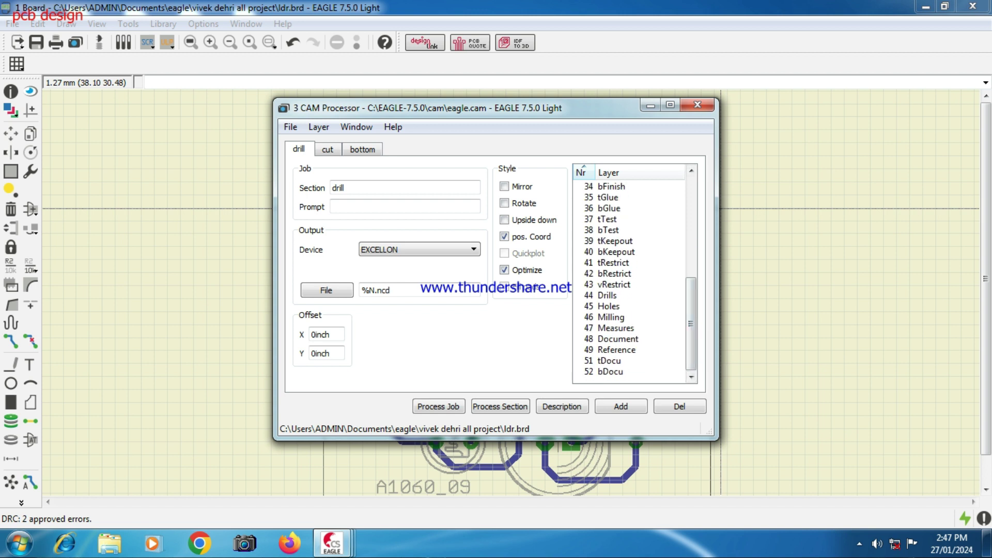
click(607, 295)
click(608, 306)
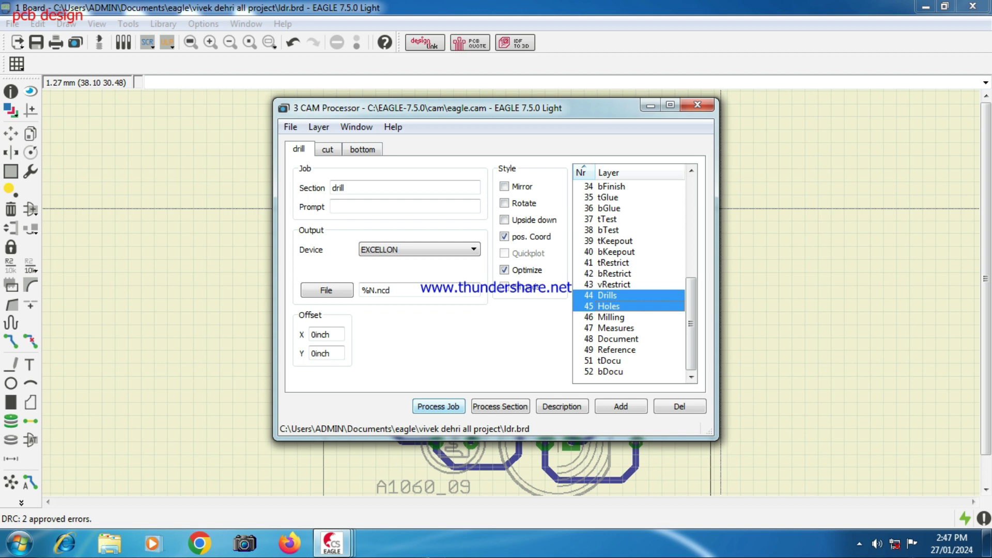
Process the whole CAM job, saving the modified ldr.brd board
click(438, 407)
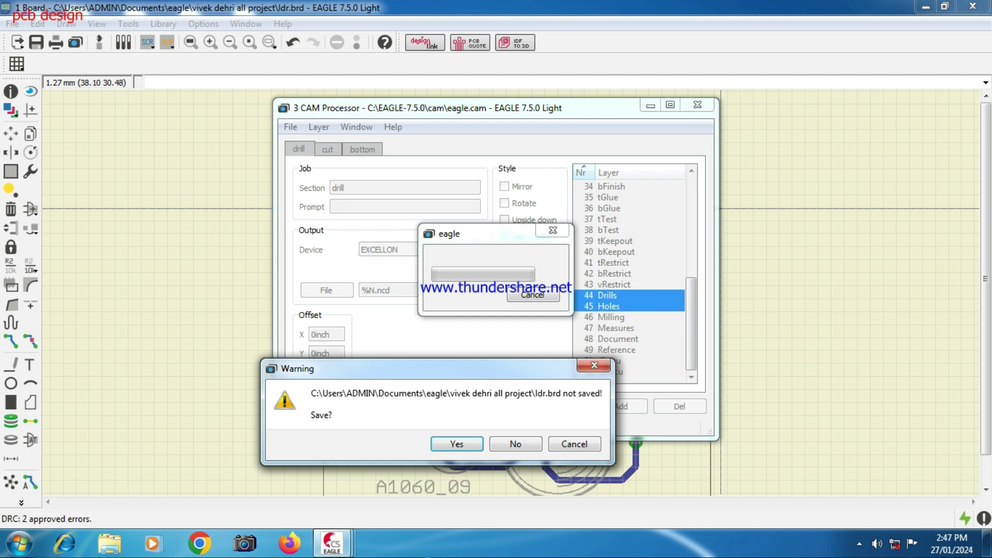
click(457, 444)
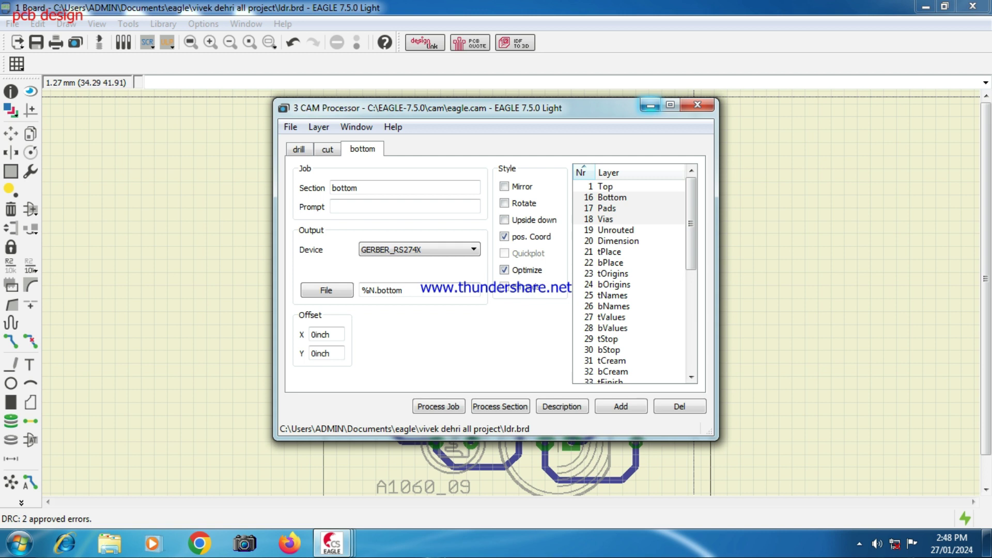
Minimize the CAM Processor and board windows and open Computer from the desktop
click(650, 105)
click(925, 6)
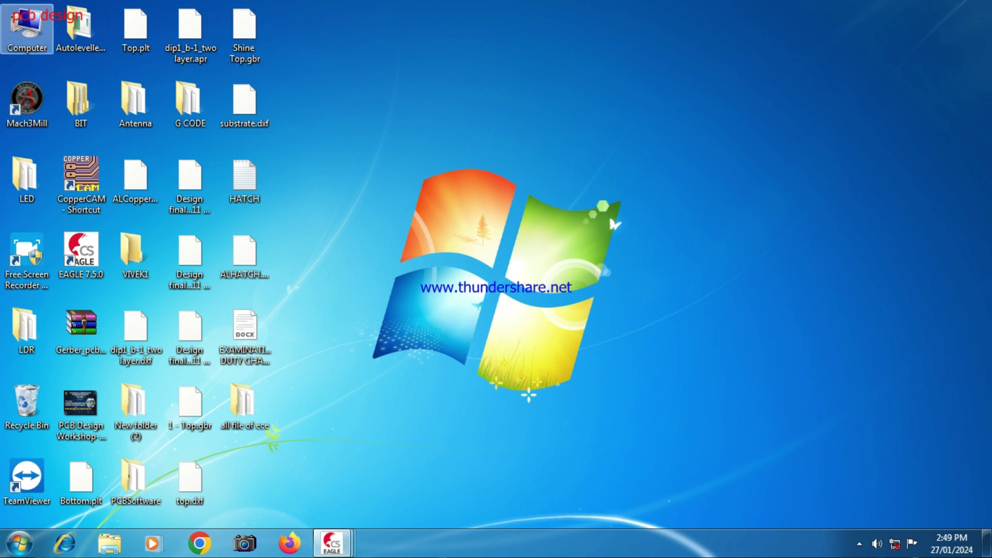
double_click(27, 29)
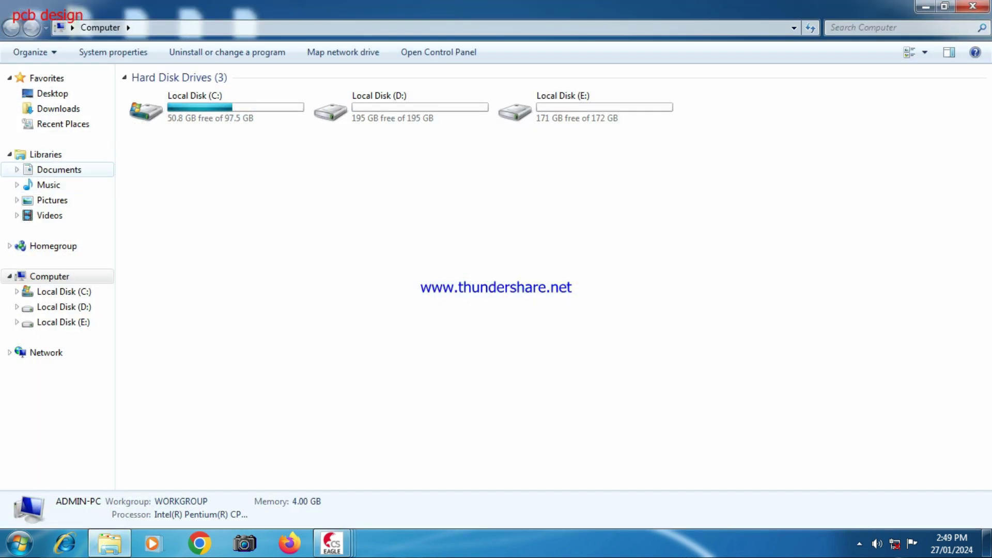
Browse to the project folder inside eagle in Documents, review the generated LDR output files, and minimize the Explorer window
click(59, 169)
click(154, 164)
double_click(153, 165)
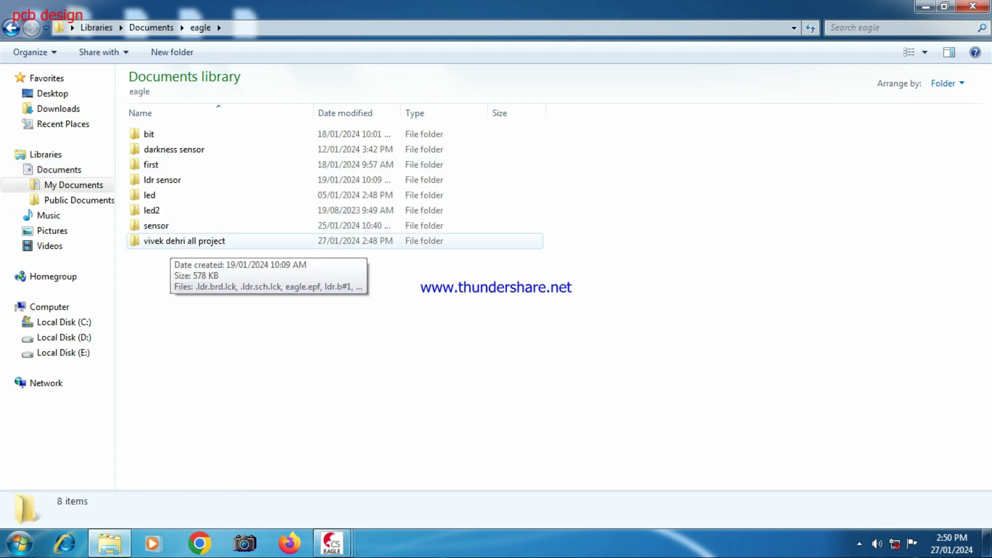
double_click(184, 240)
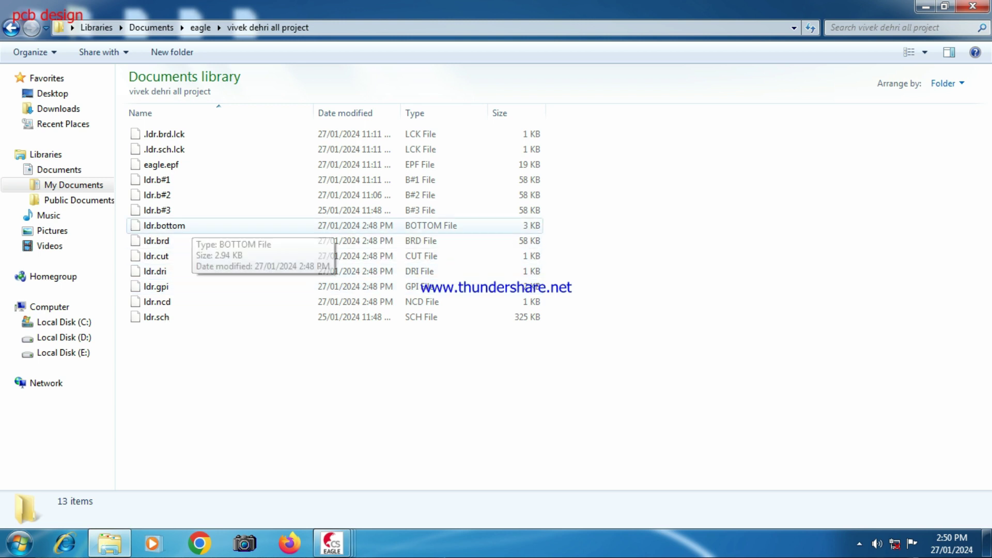
click(620, 233)
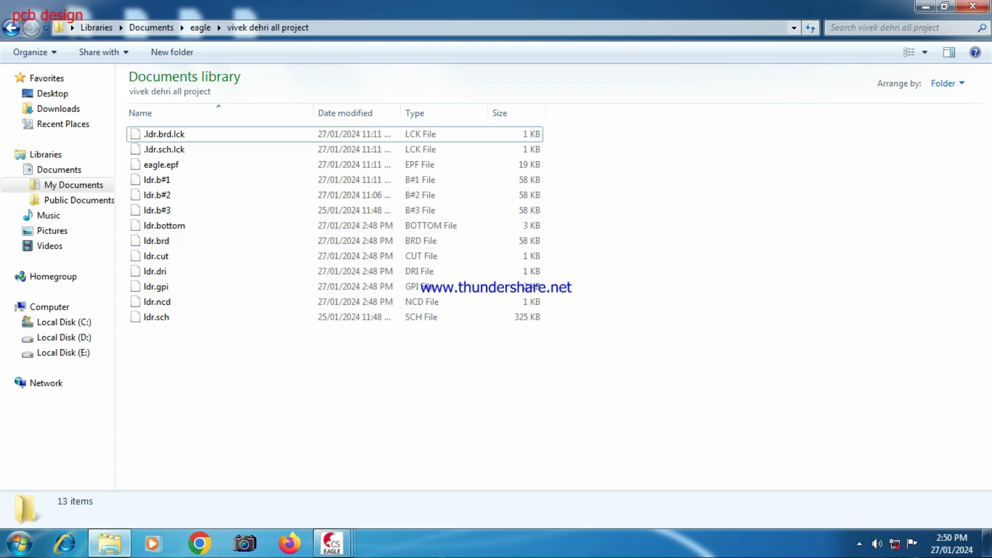
click(926, 6)
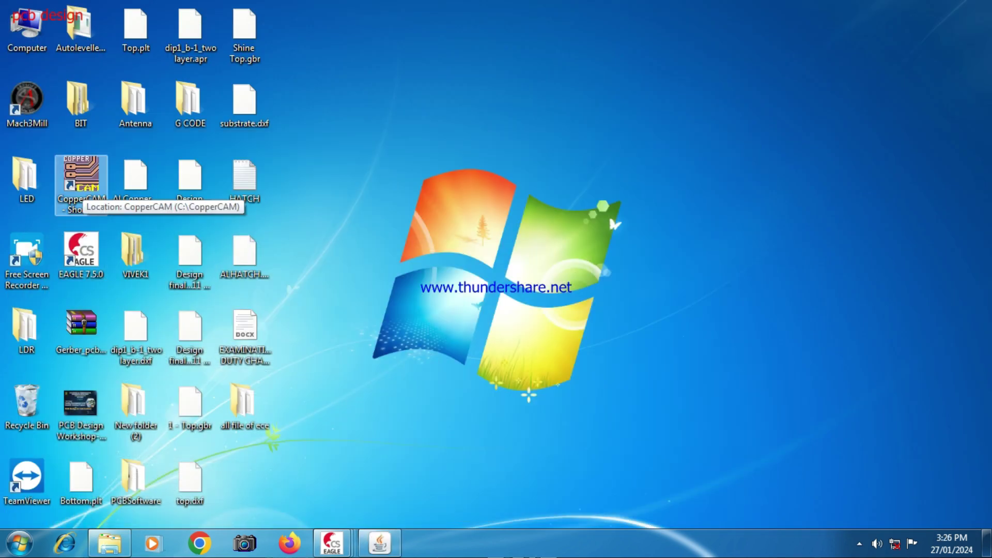
Launch CopperCAM from the desktop and bring up the file selection for a new circuit
right_click(76, 174)
key(Return)
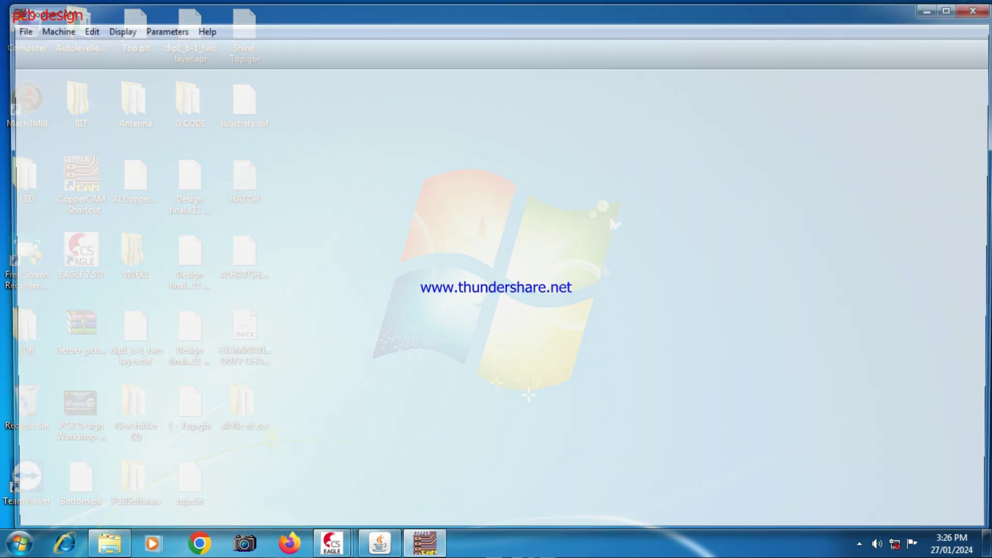
click(17, 29)
mouse_move(42, 45)
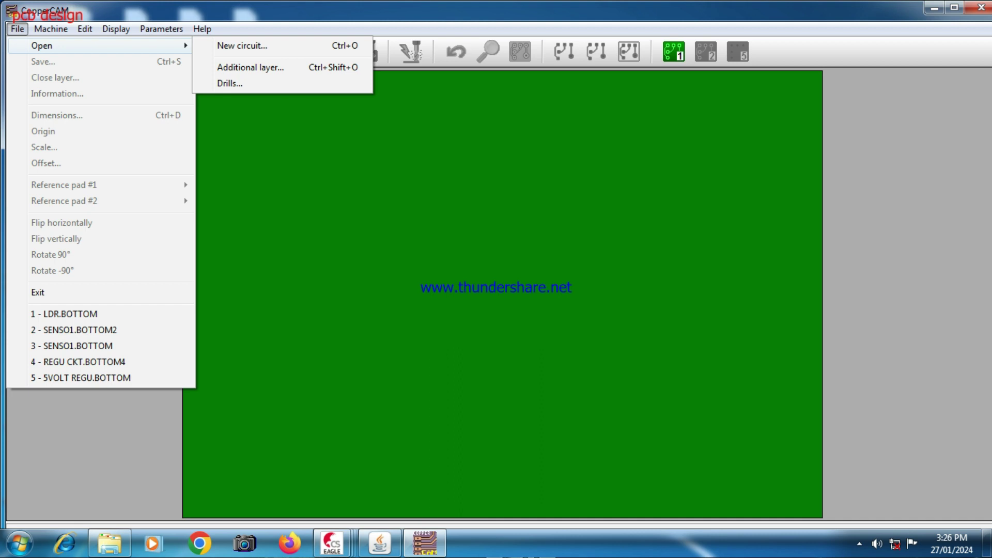
key(Down)
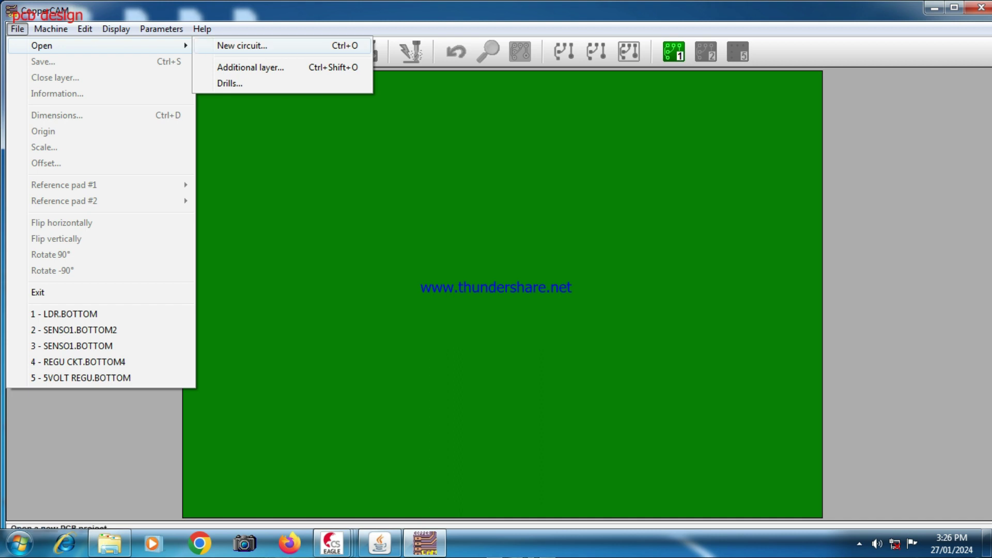
key(Return)
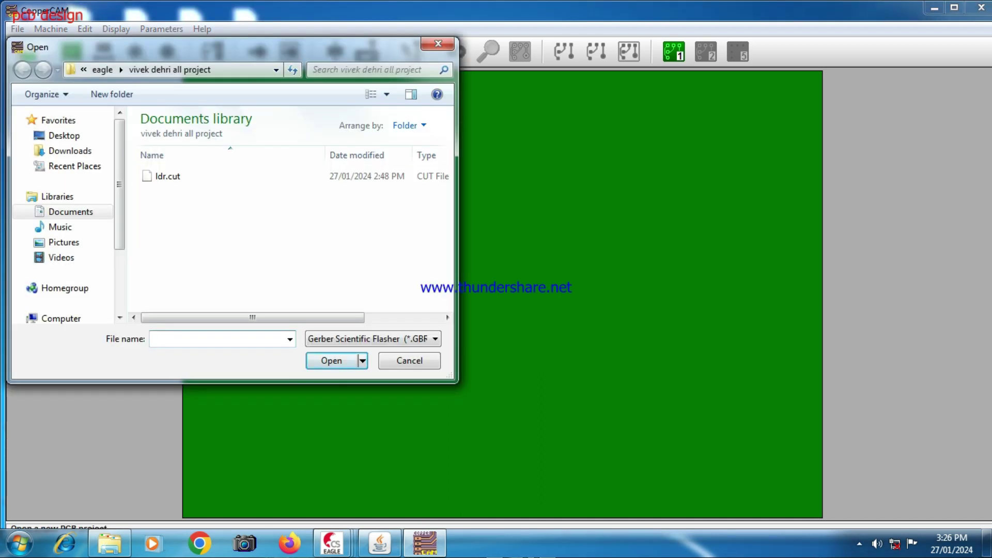
List all file types and open ldr.bottom as the new circuit, dismissing the import warning and the pad apertures settings
click(372, 339)
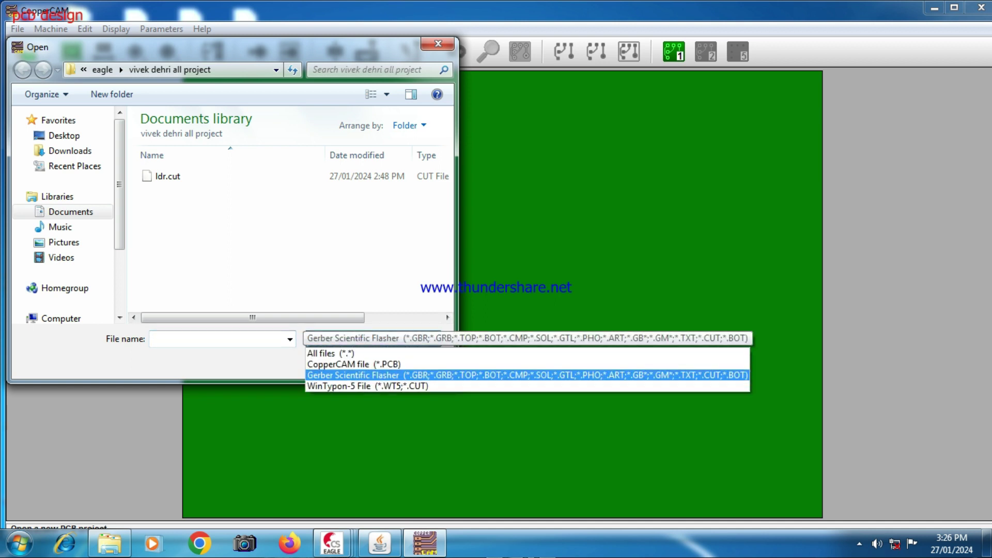
click(345, 354)
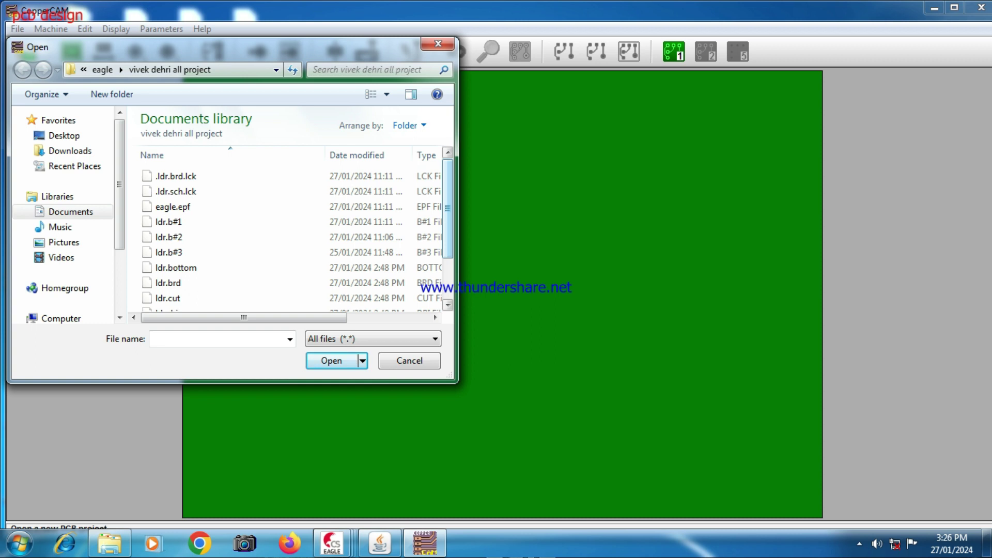
scroll(289, 235, down, 2)
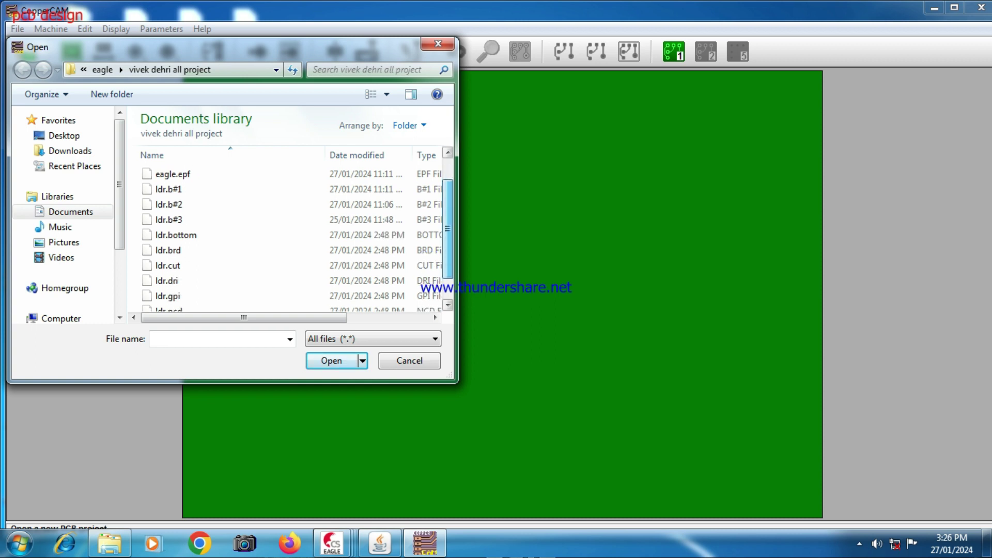
scroll(290, 235, up, 2)
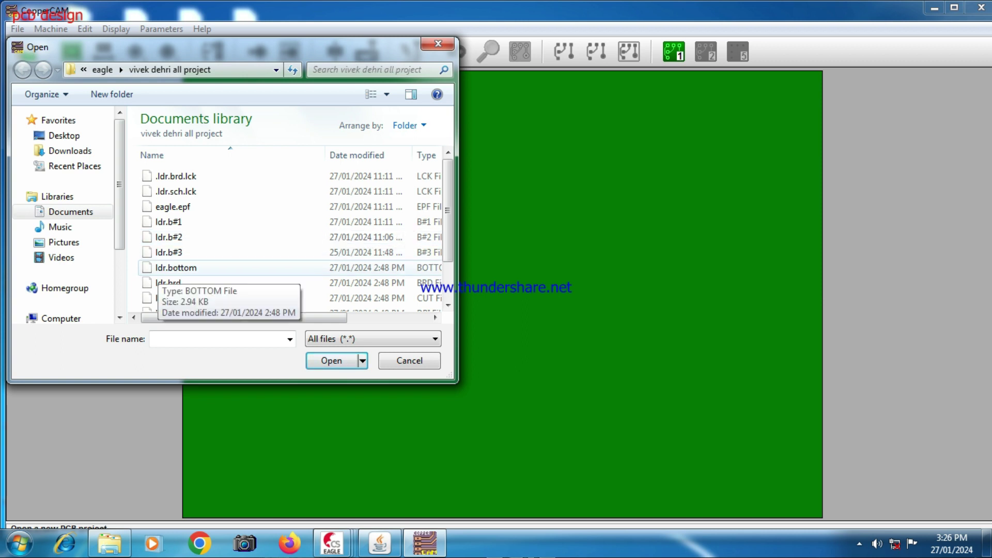
click(176, 267)
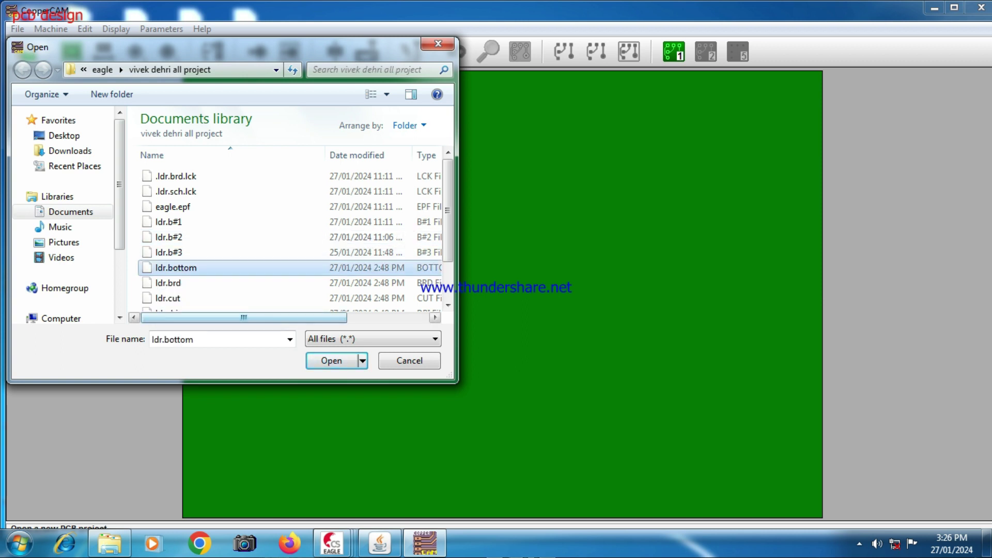
click(331, 361)
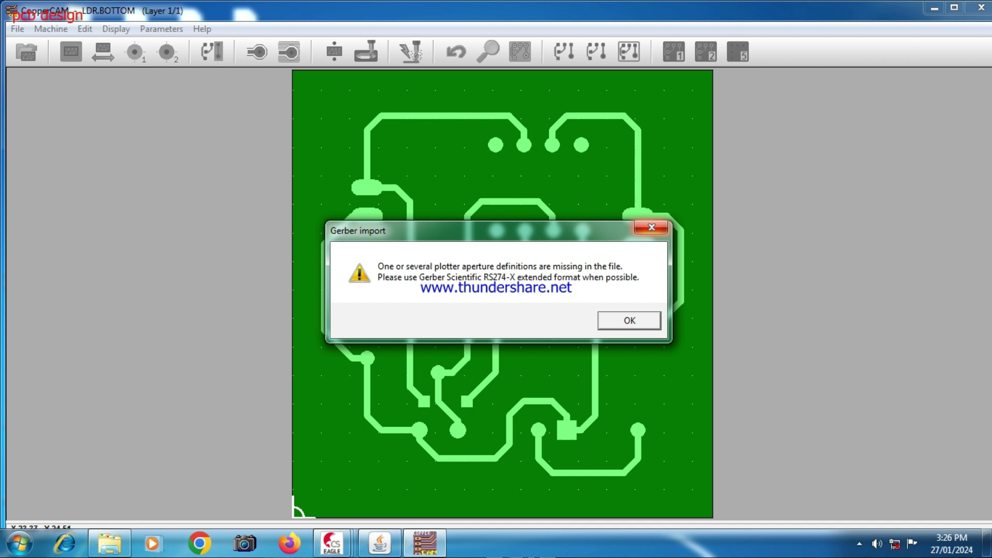
key(Return)
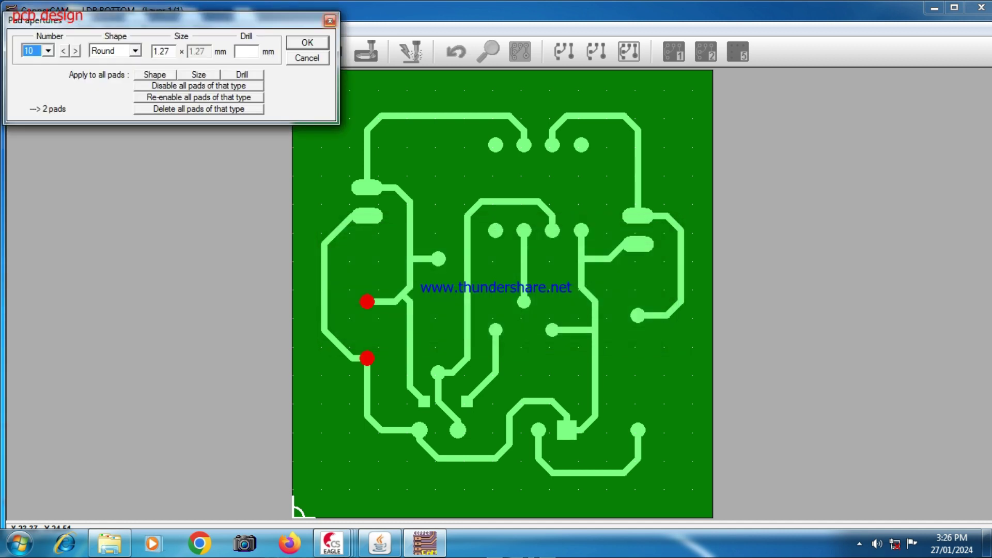
click(330, 21)
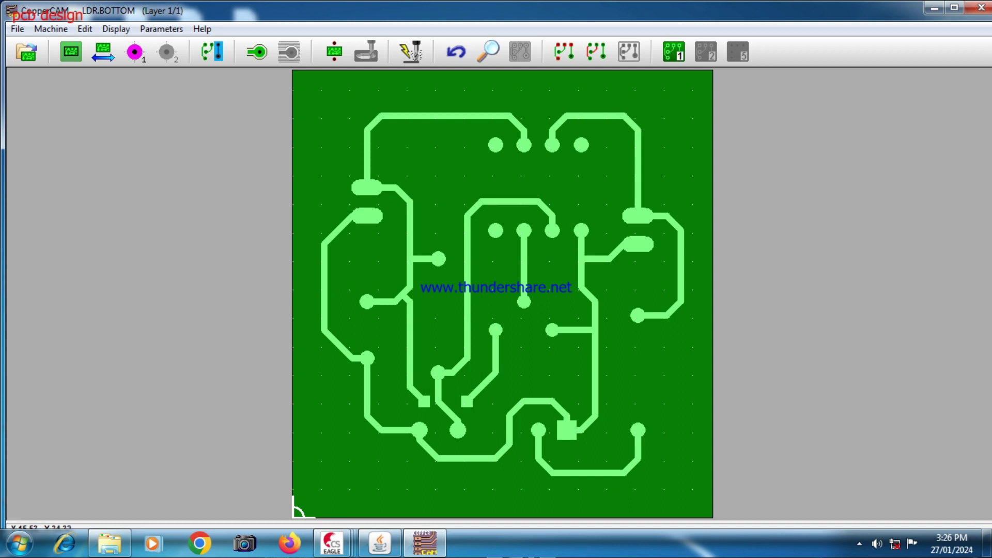
click(467, 279)
click(475, 279)
click(410, 230)
Load ldr.cut as an additional layer and accept its highlighted track net as the card contour path
click(18, 29)
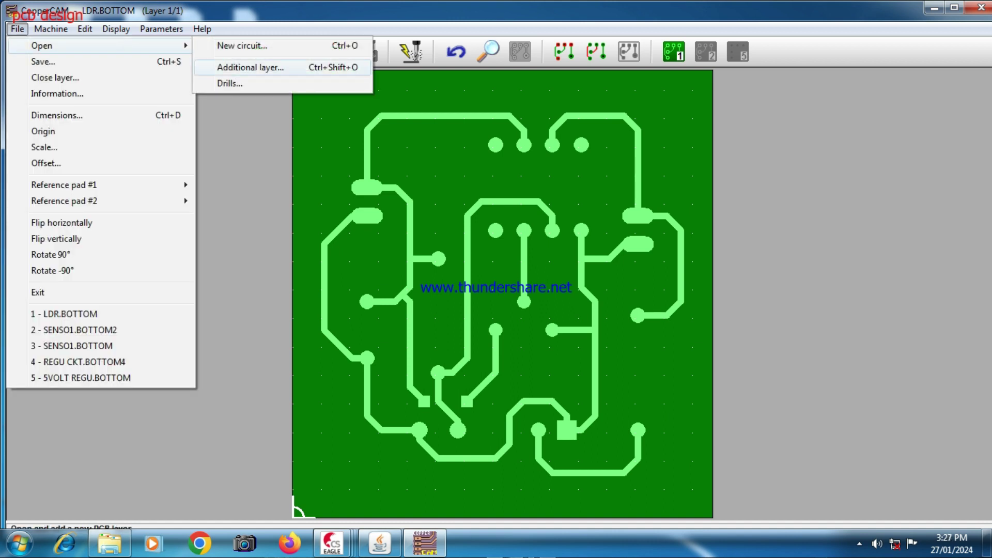
click(248, 67)
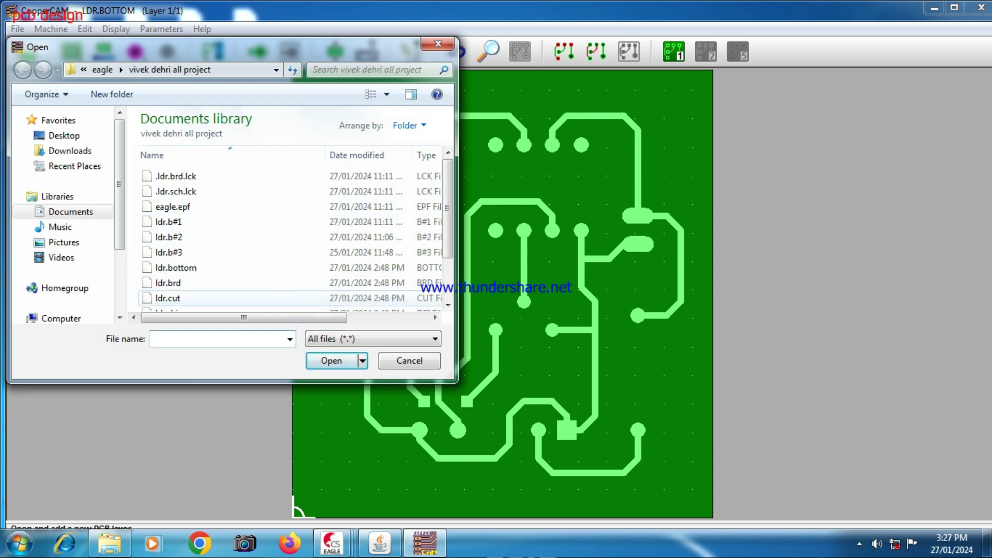
scroll(232, 222, down, 1)
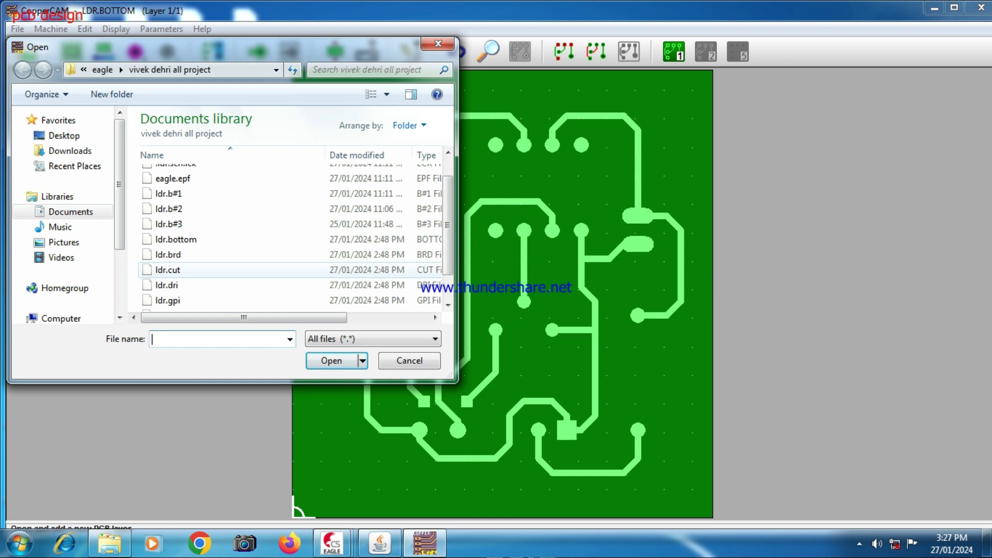
click(173, 270)
key(Return)
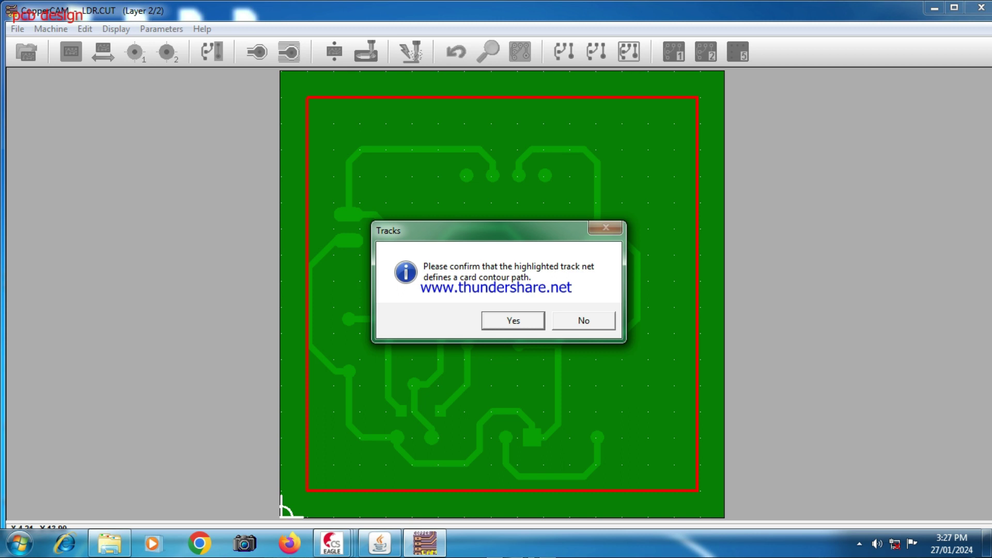
click(513, 320)
Open ldr.ncd as the drills file for the circuit
mouse_move(103, 52)
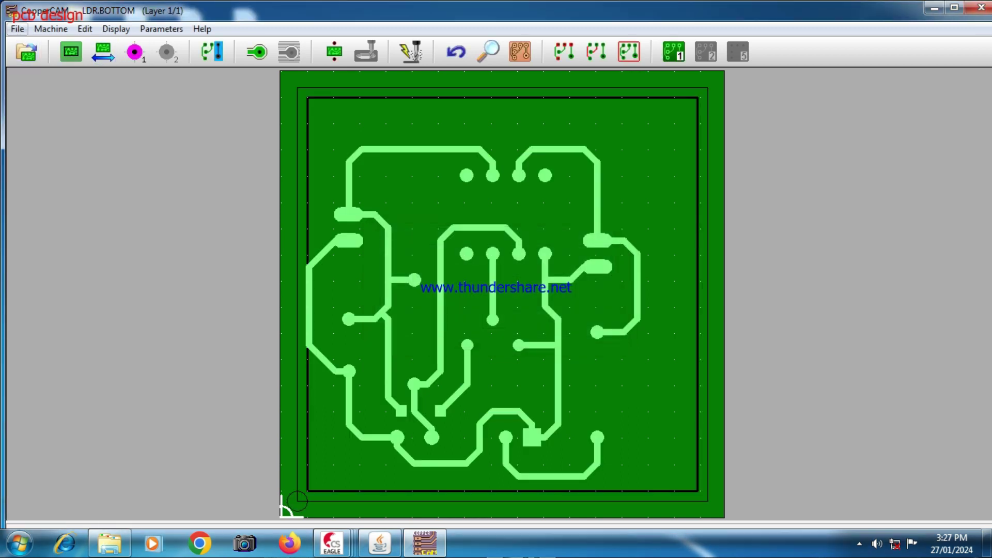
click(18, 29)
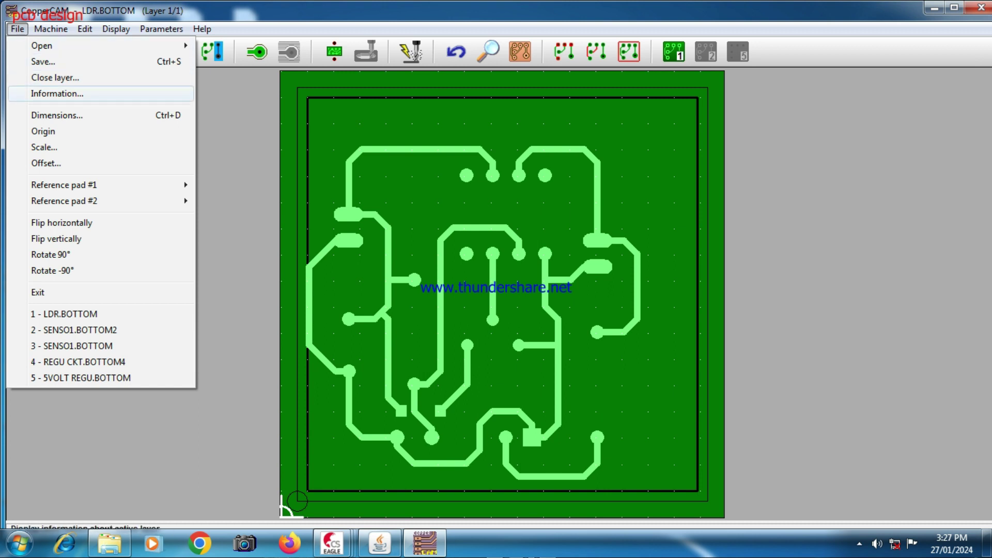
mouse_move(103, 46)
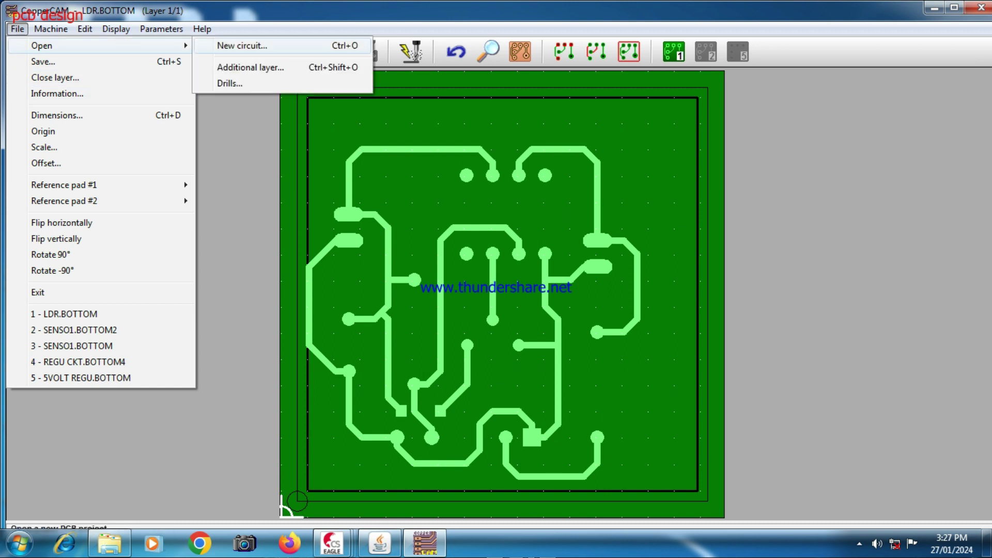
click(230, 83)
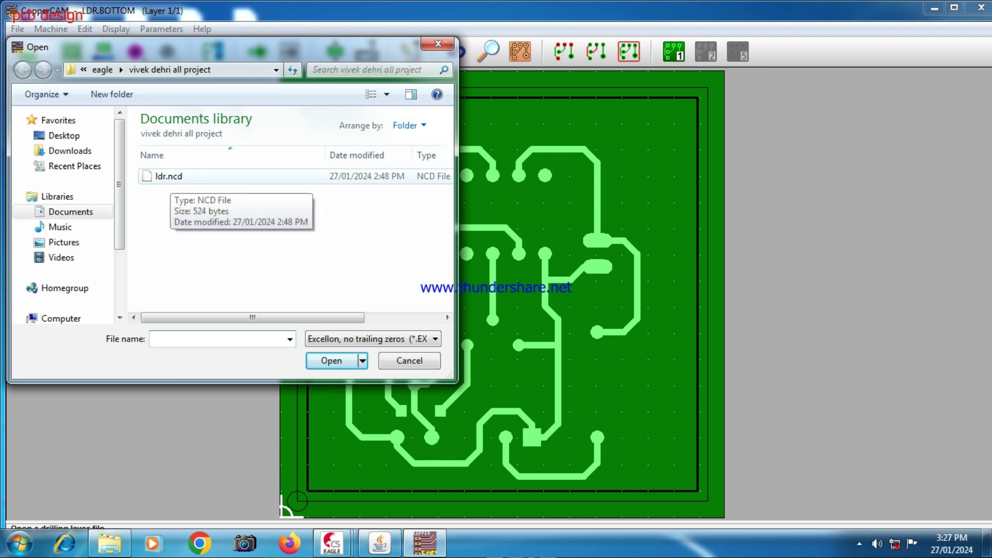
click(170, 176)
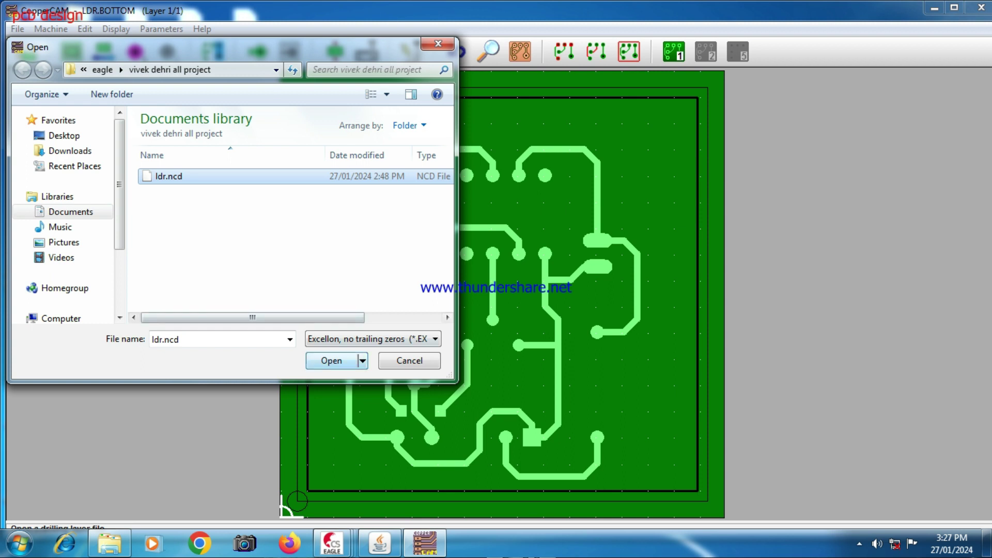
click(331, 360)
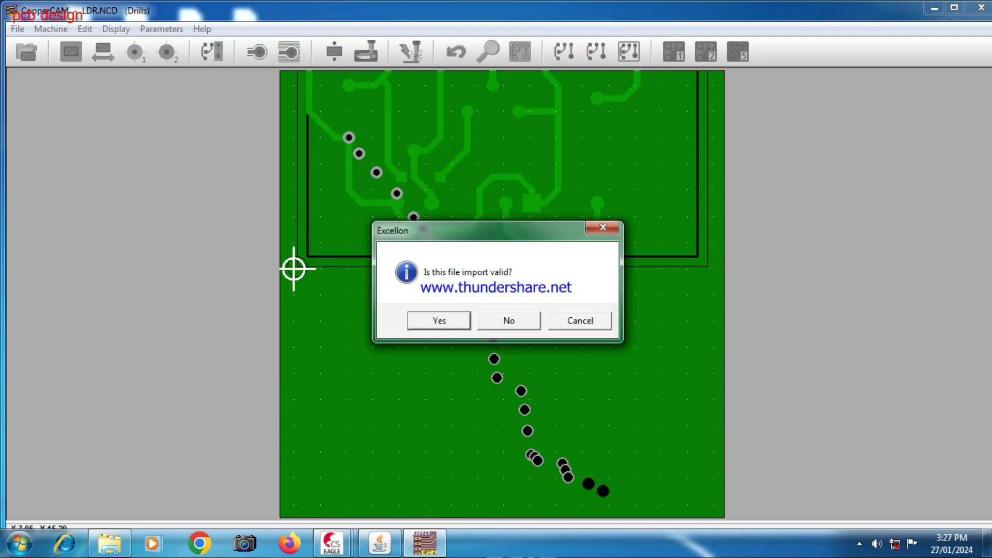
Reject the initial drill import and reimport with absolute imperial coordinates, trailing zero suppression and predefined 1.2 format, kept as default settings
drag(496, 230, 97, 237)
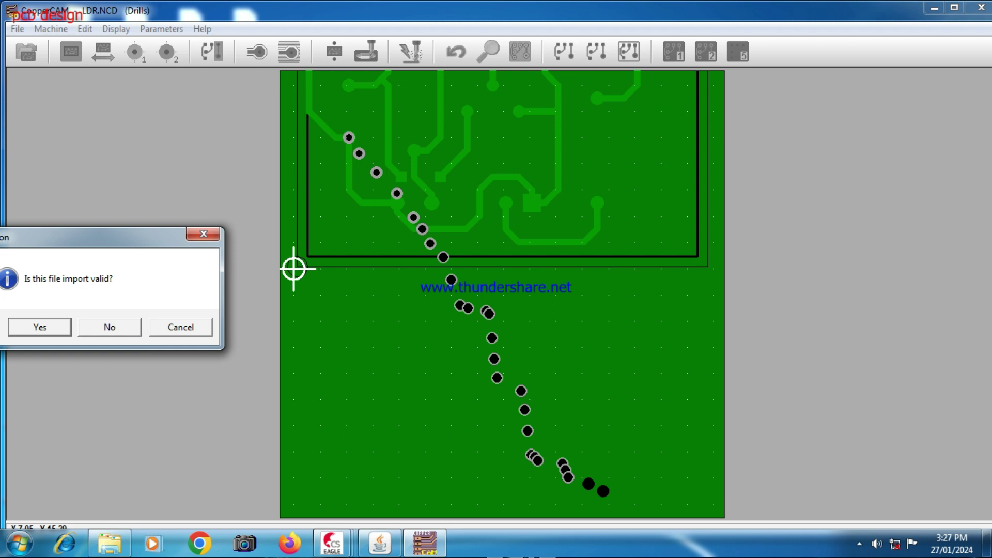
click(110, 327)
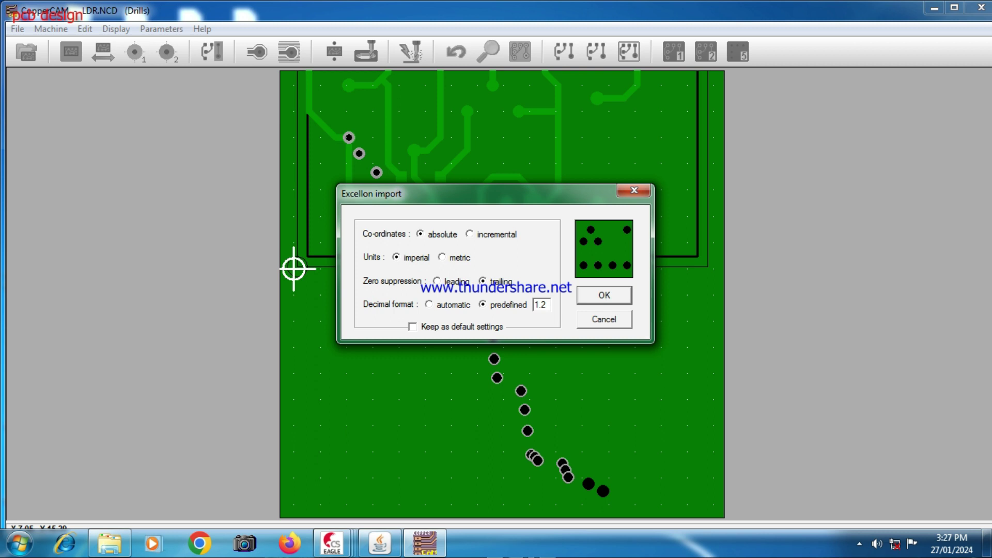
click(413, 327)
key(Return)
drag(480, 230, 188, 243)
key(Return)
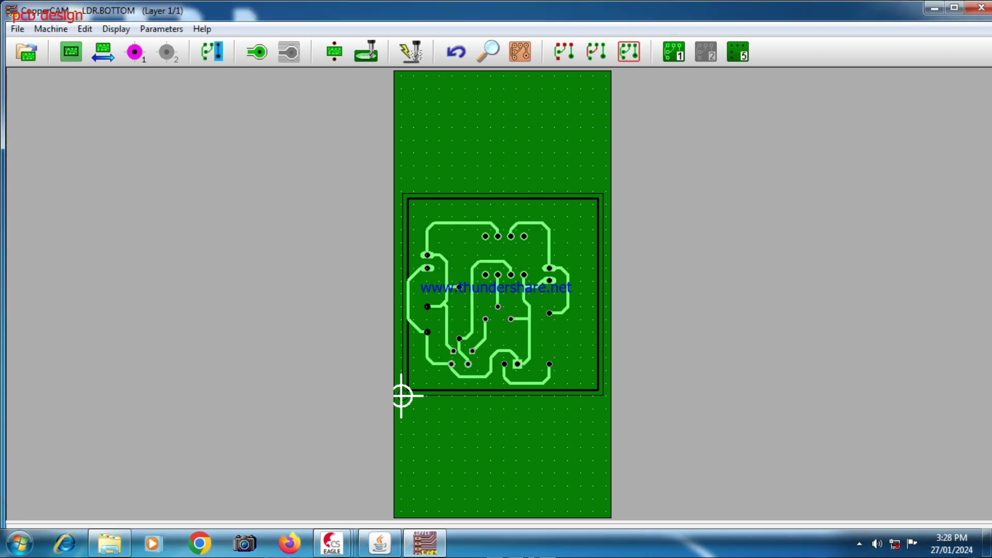
Reframe the board around its existing circuitry with a 2.54 mm margin and 1 mm thickness, declining the tool depth change
key(alt)
key(Down)
key(Down)
key(Down)
key(Down)
key(Down)
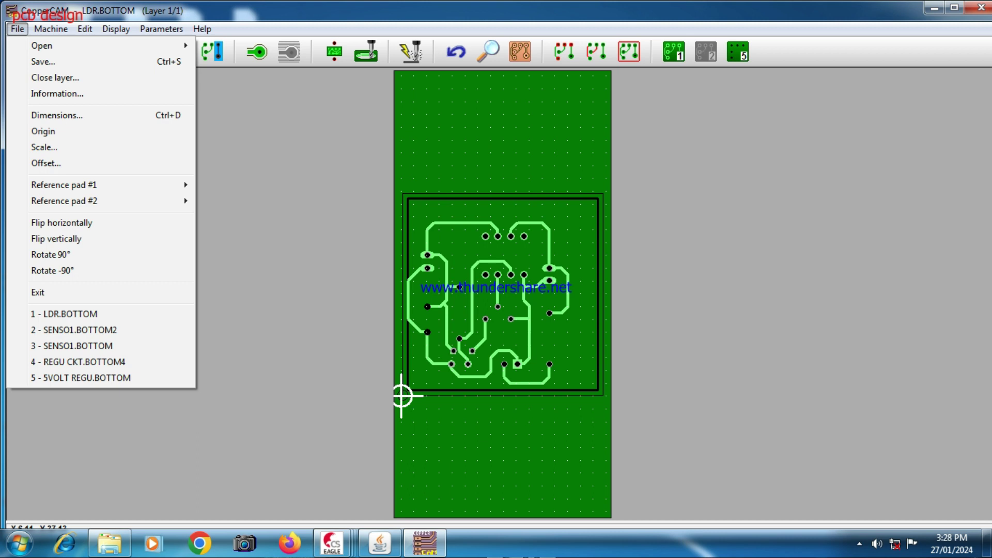
key(Return)
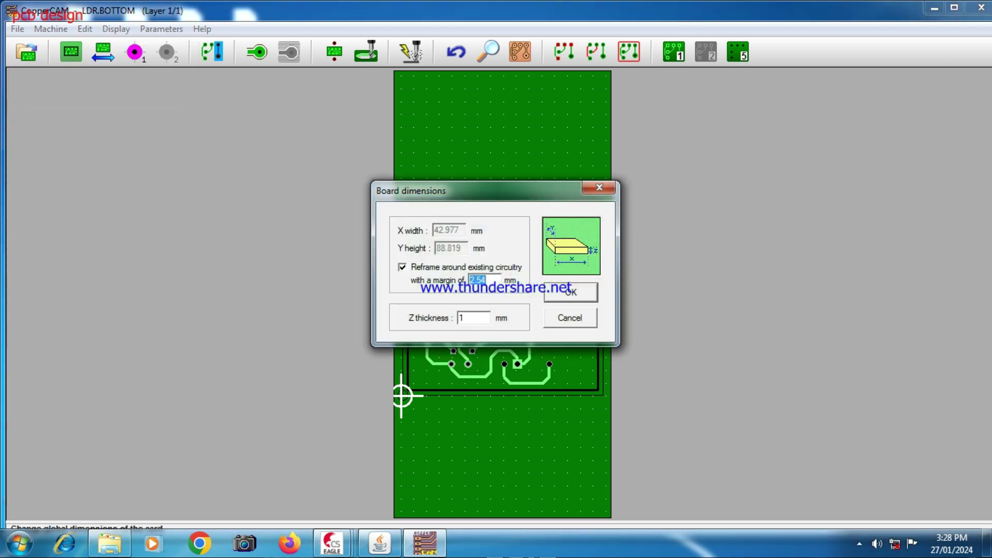
key(Return)
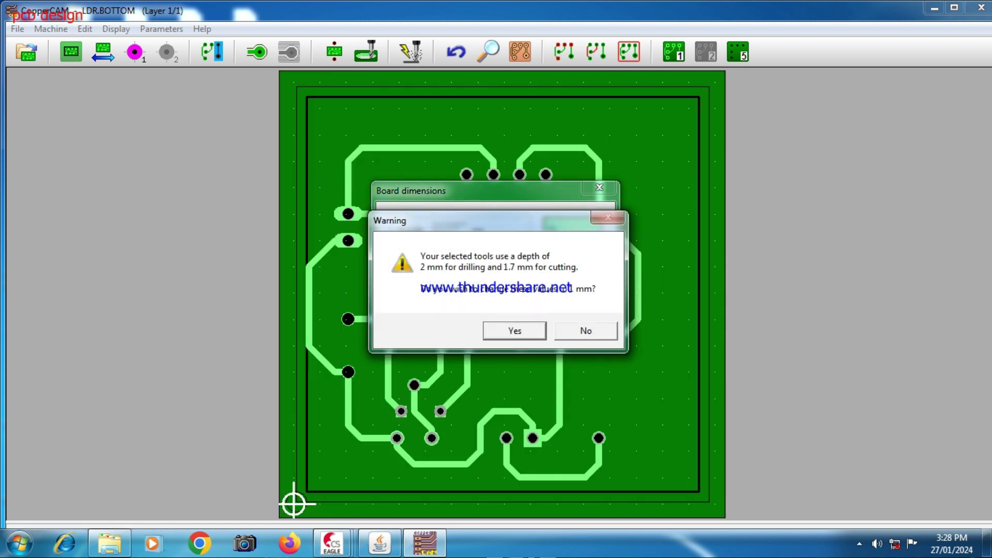
click(586, 331)
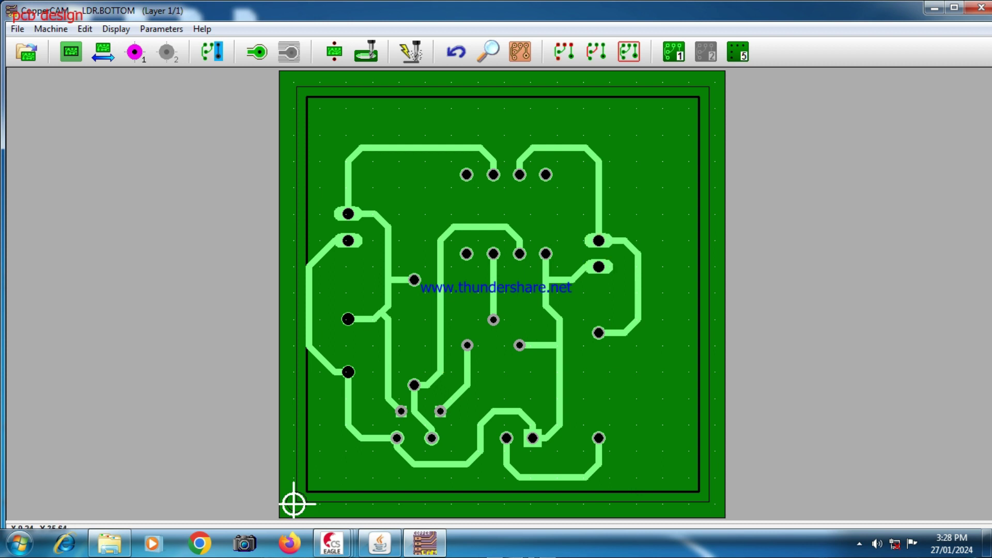
Flip the LDR board layout horizontally
click(17, 29)
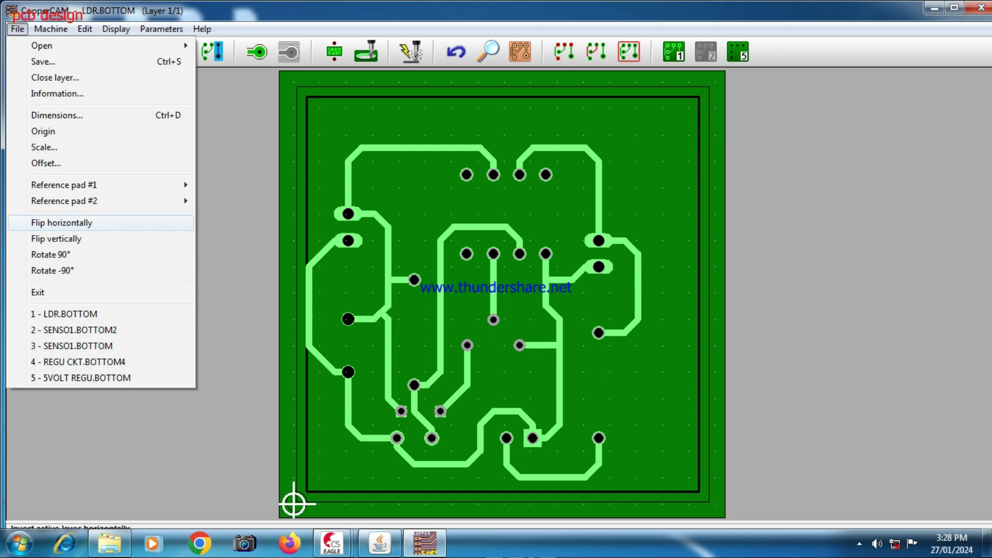
click(62, 222)
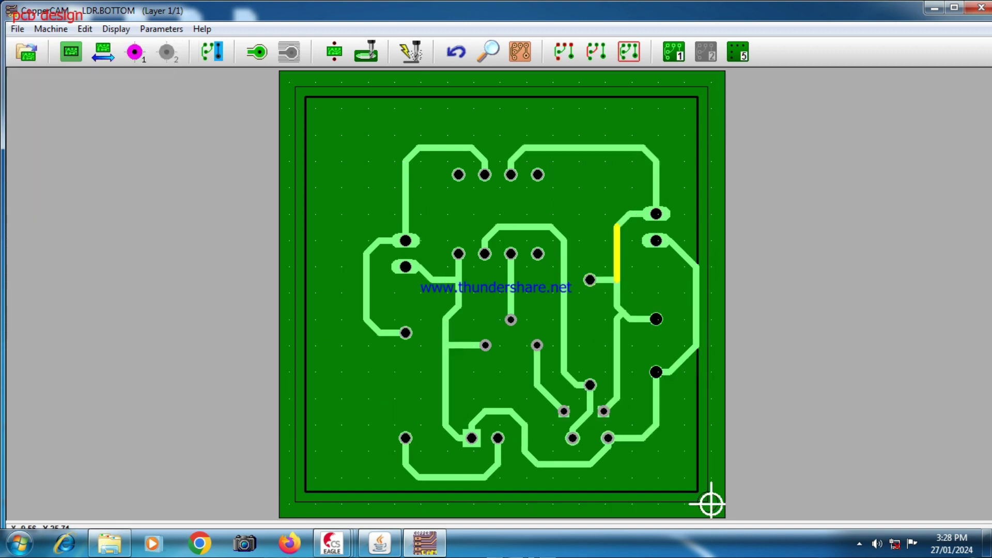
Manually offset the circuit on all layers, shifting it slightly up and left to centre it inside the board outline
click(135, 51)
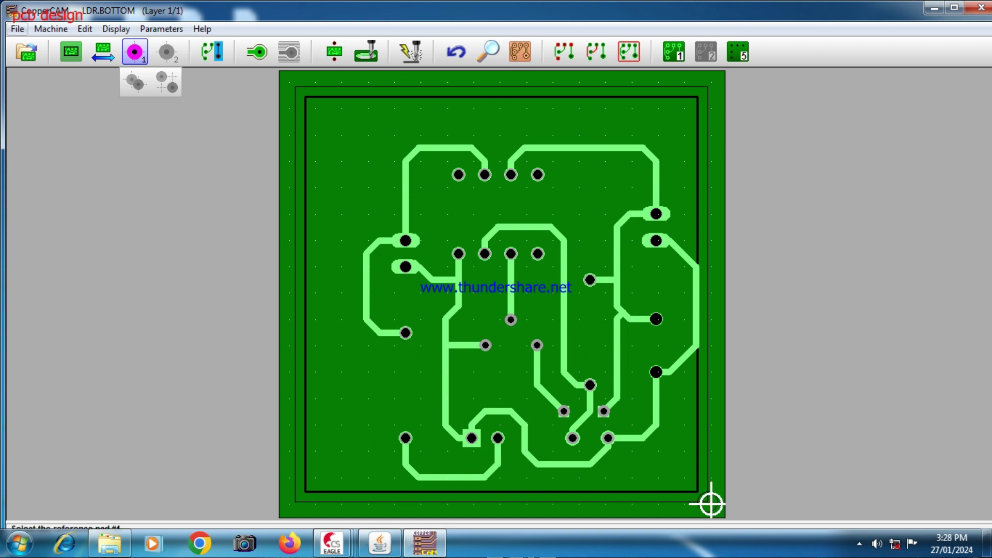
click(17, 29)
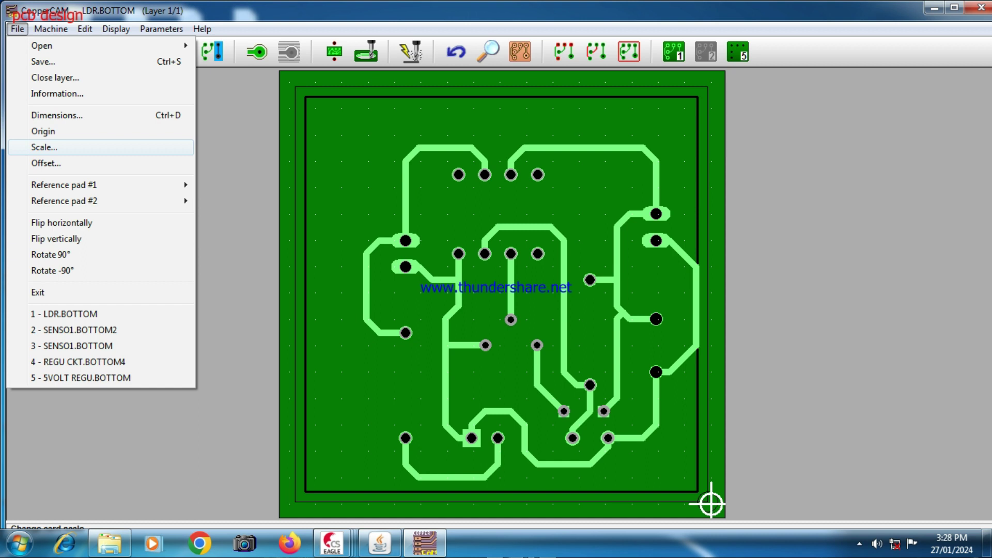
click(46, 163)
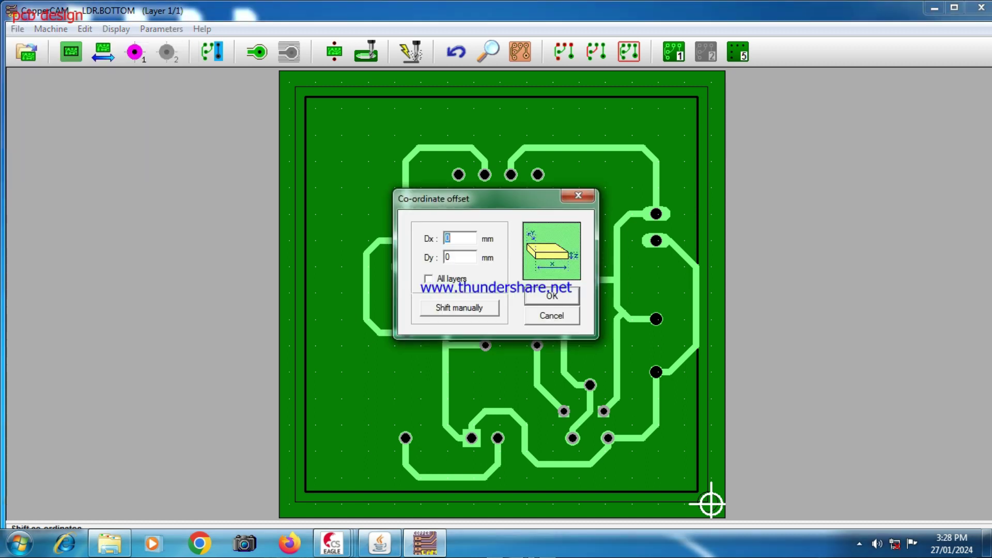
click(428, 279)
key(Return)
drag(548, 295, 515, 280)
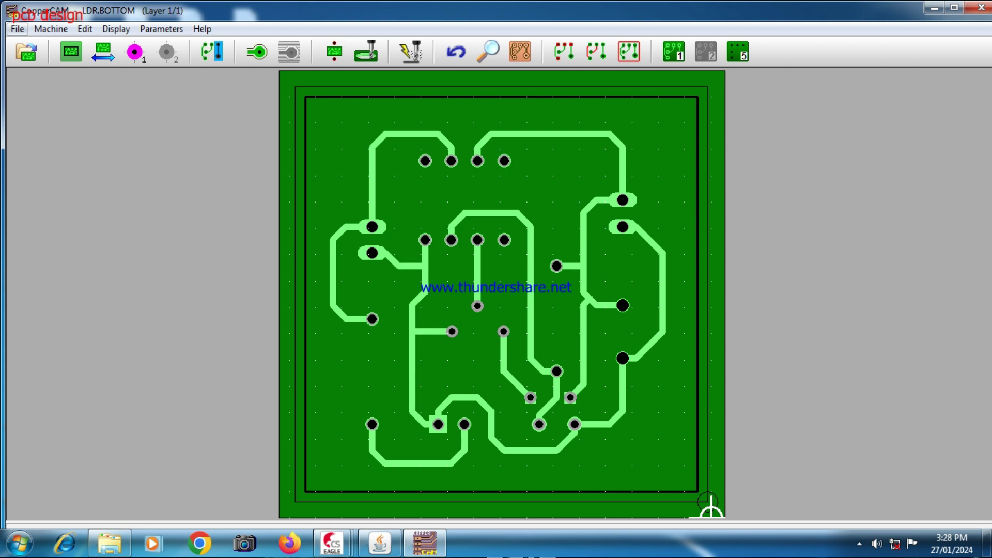
Reframe the board around the existing circuitry with a 2.54 mm margin and 1 mm thickness, declining the drilling and cutting depth change
click(17, 28)
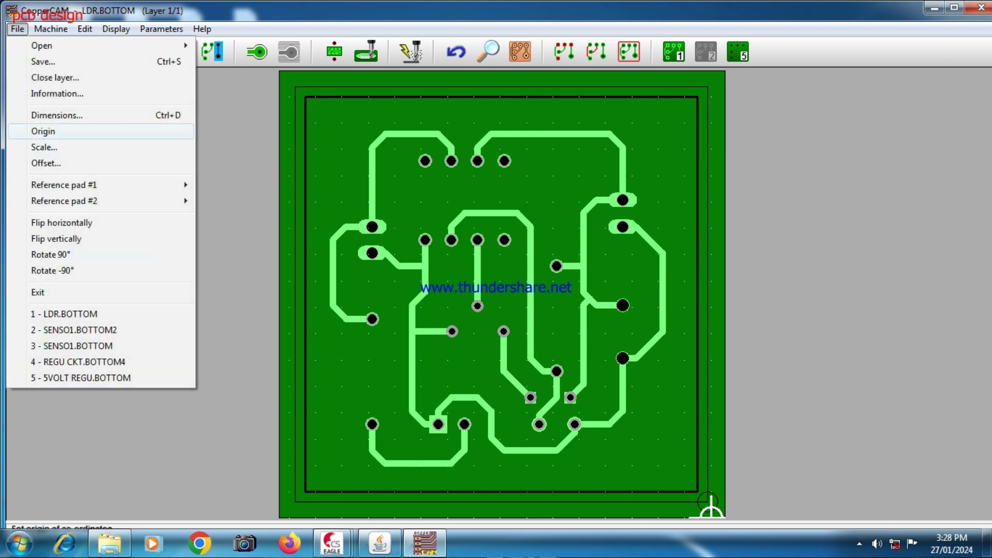
click(57, 114)
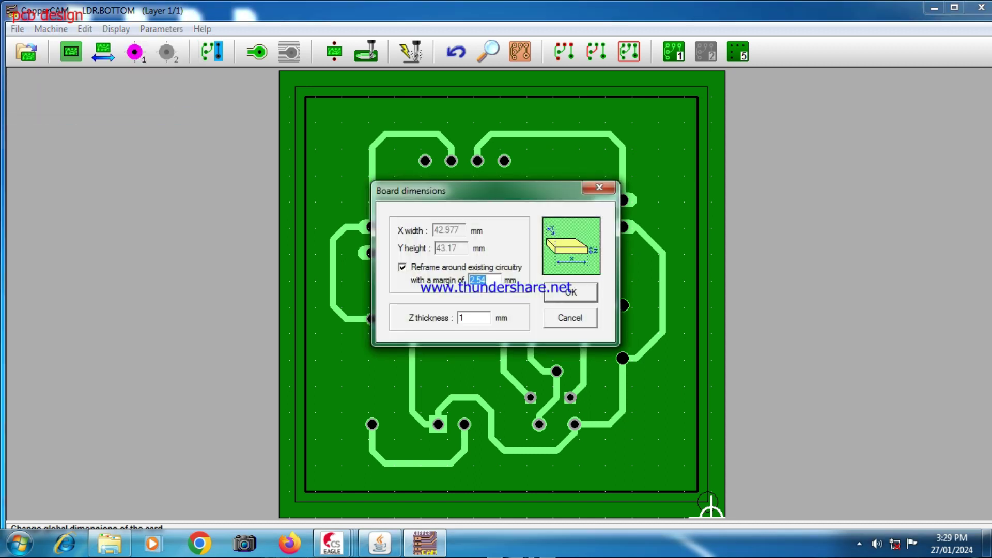
click(569, 291)
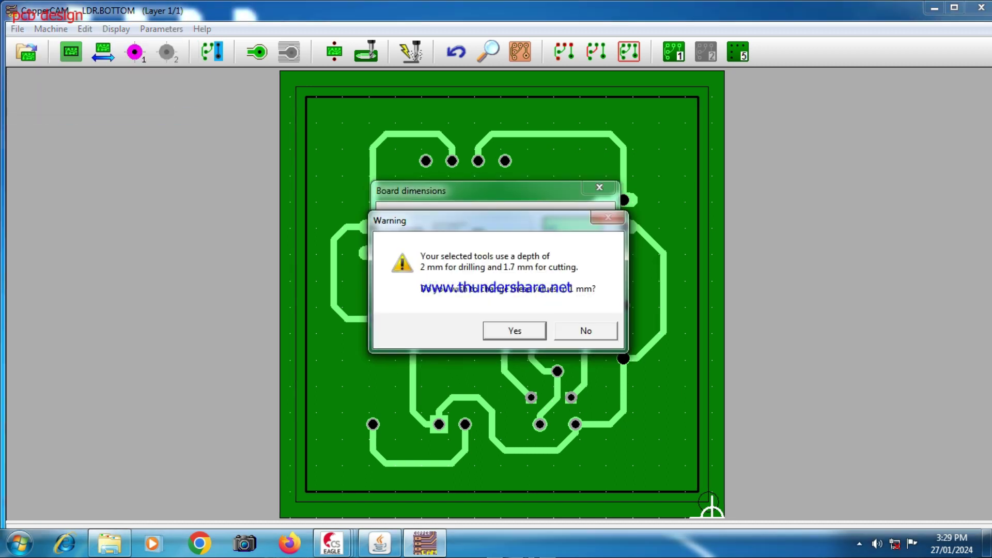
click(586, 332)
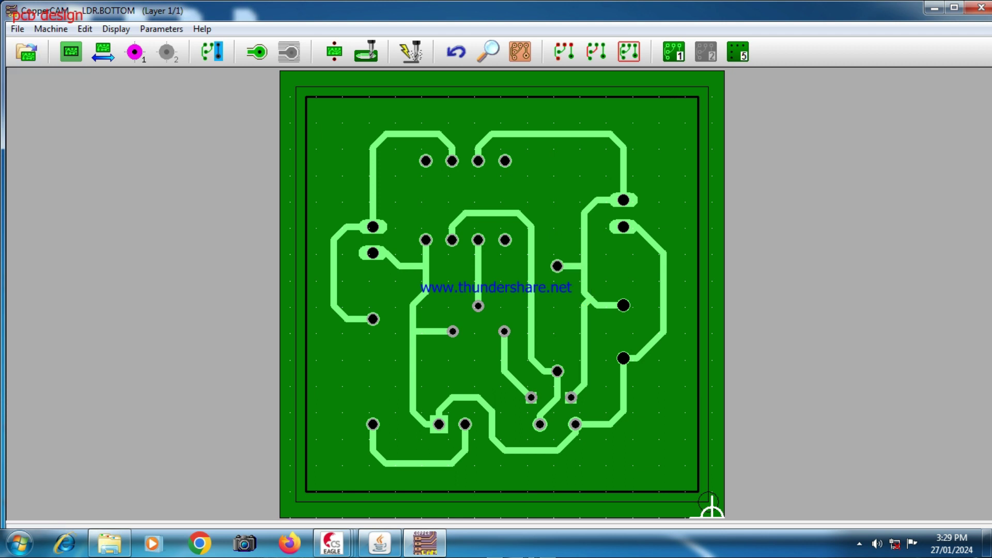
Set the board's origin point to X 0 mm, keeping Y at 0 mm
click(17, 28)
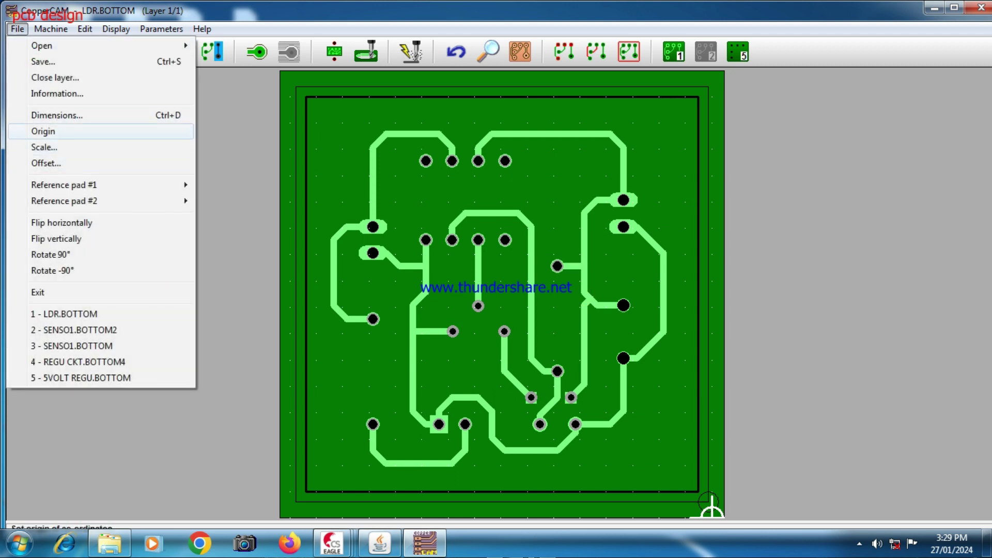
click(43, 132)
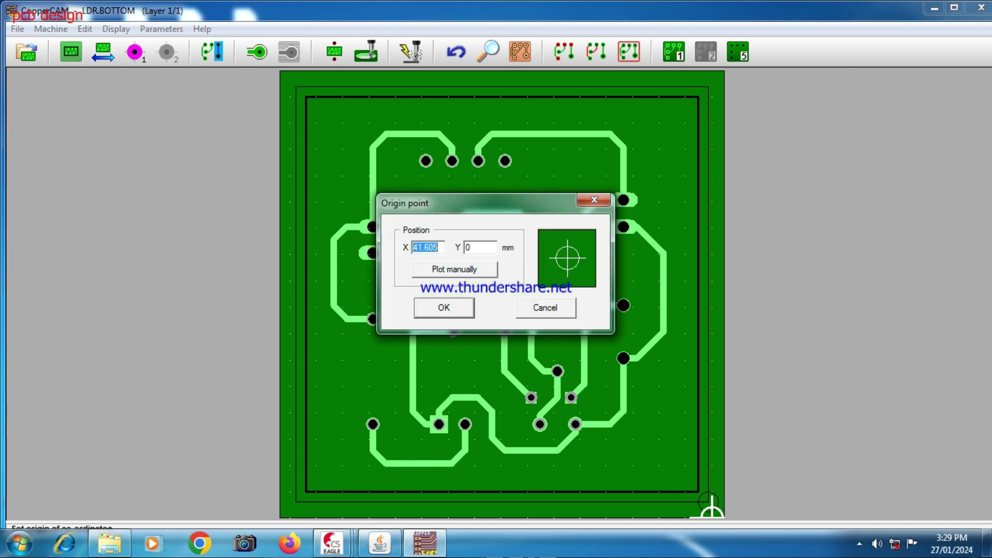
text(0)
key(Return)
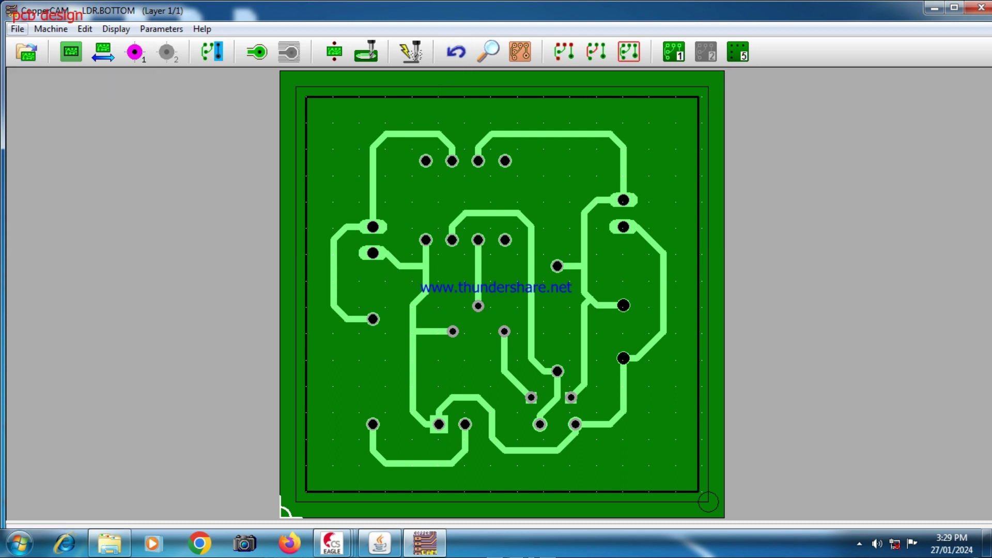
Accept a board scale of 1 applied to co-ordinates, aperture sizes, drill diameters and track thicknesses
click(18, 29)
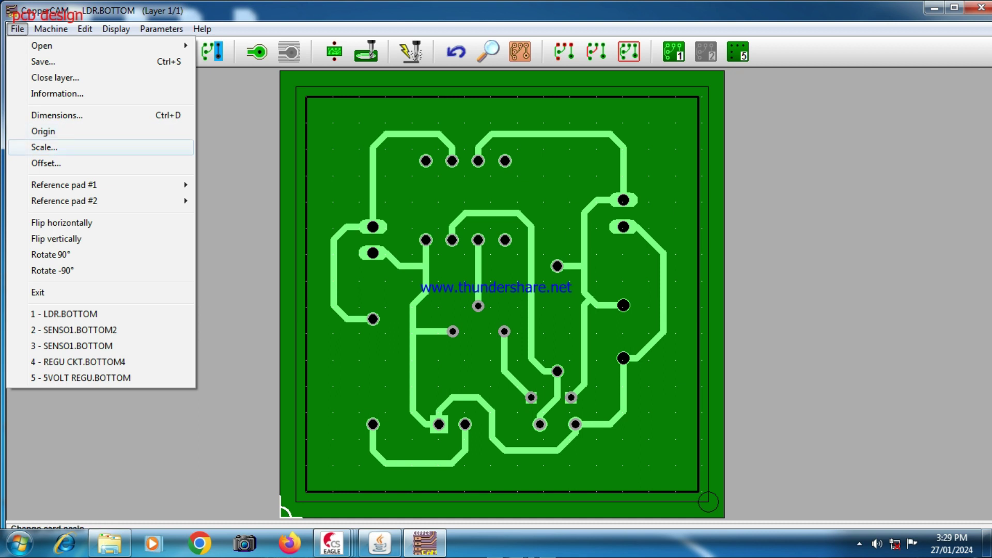
click(45, 148)
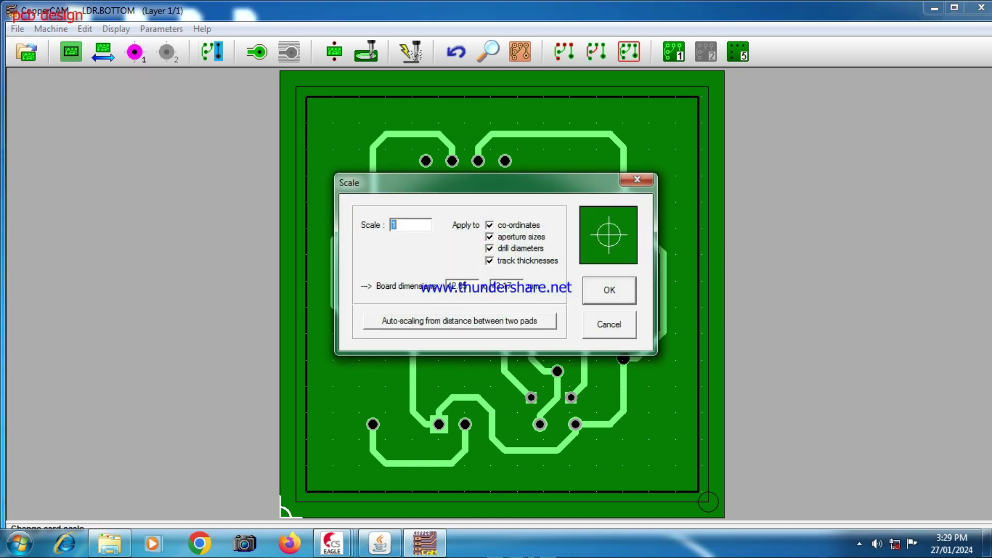
key(Return)
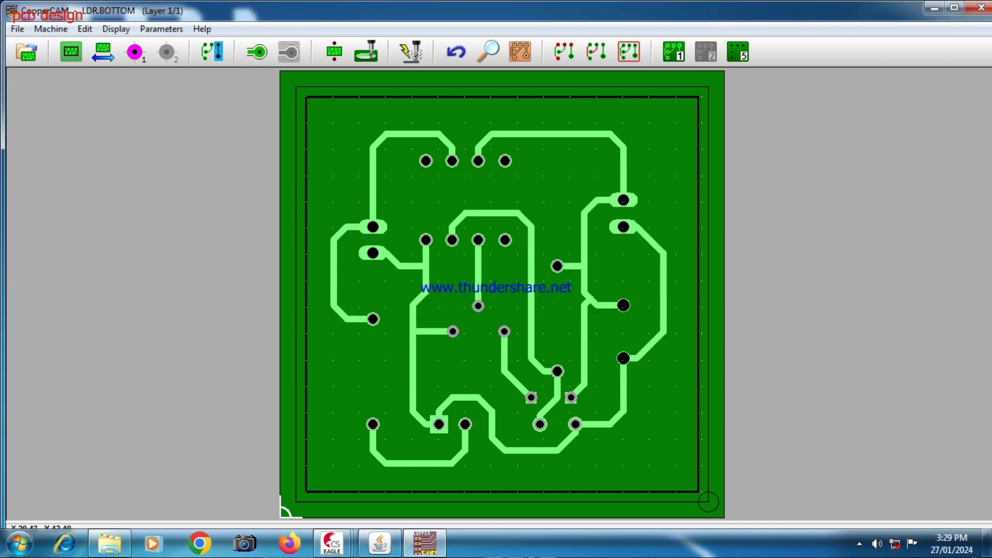
key(alt)
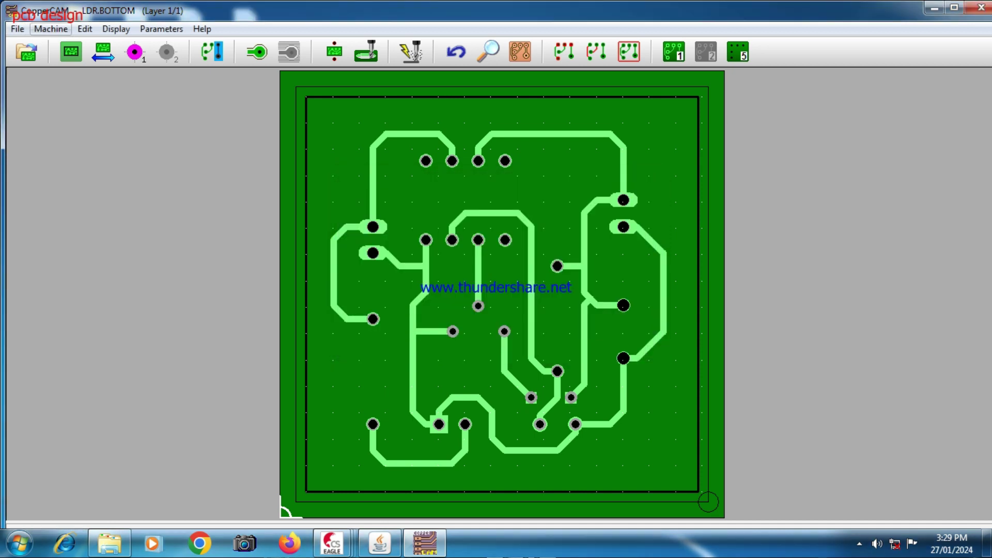
click(17, 28)
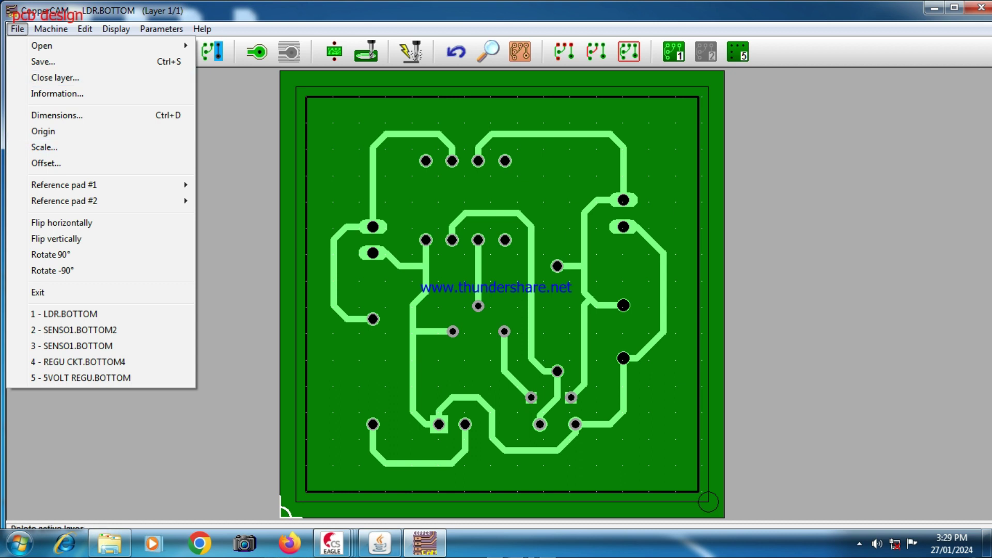
click(352, 111)
click(476, 248)
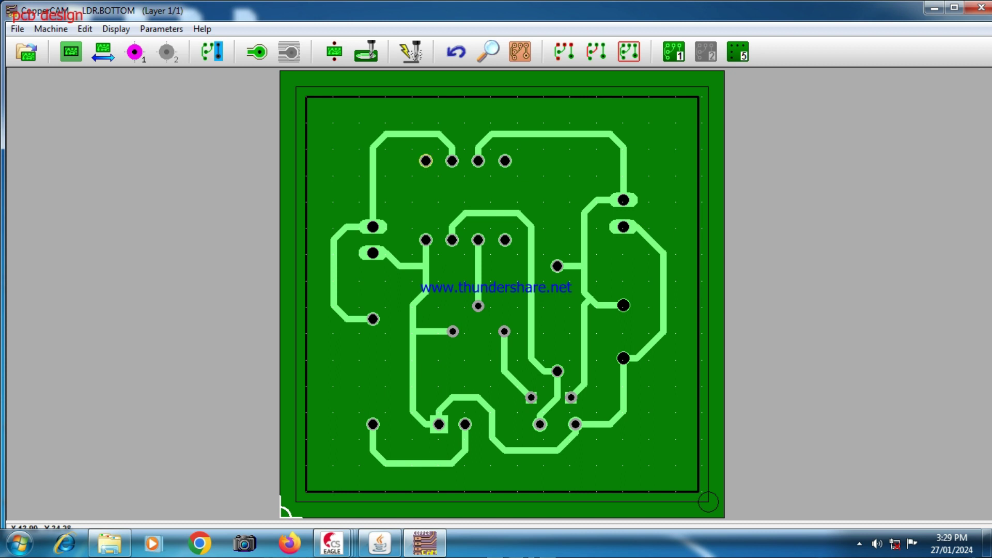
Give all identical round pads in the two upper four-pad rows a 1.1 mm drill and 2.2 mm size
right_click(425, 161)
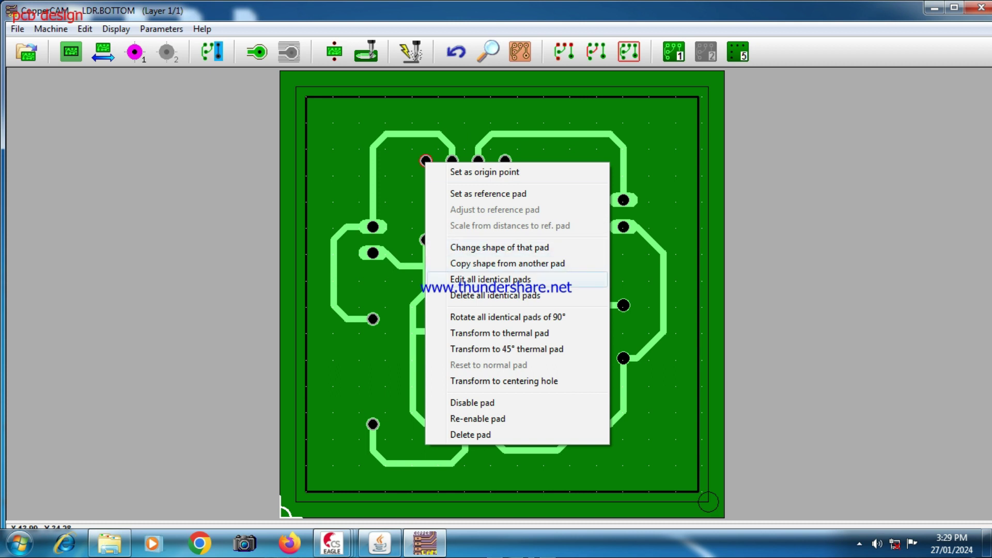
click(489, 279)
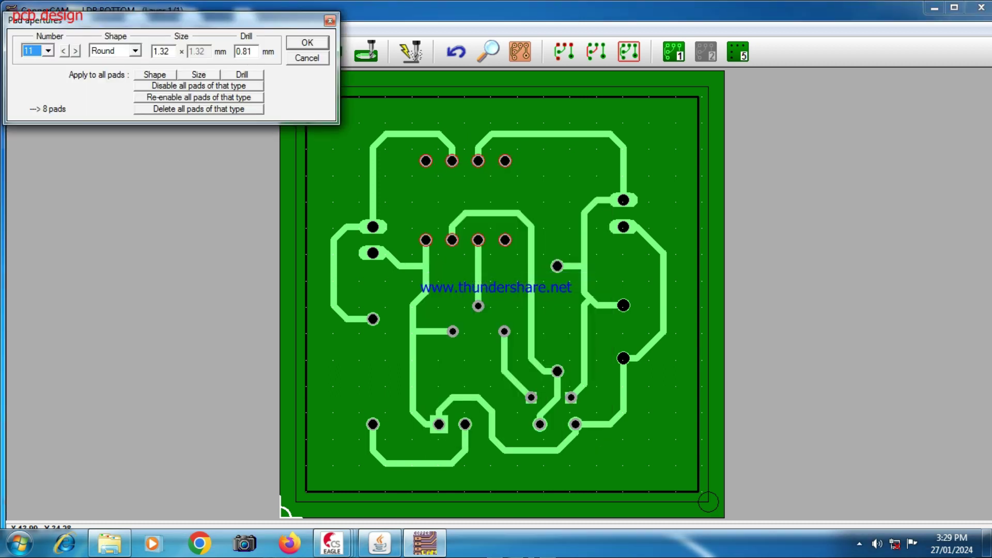
drag(253, 51, 236, 51)
text(1.1)
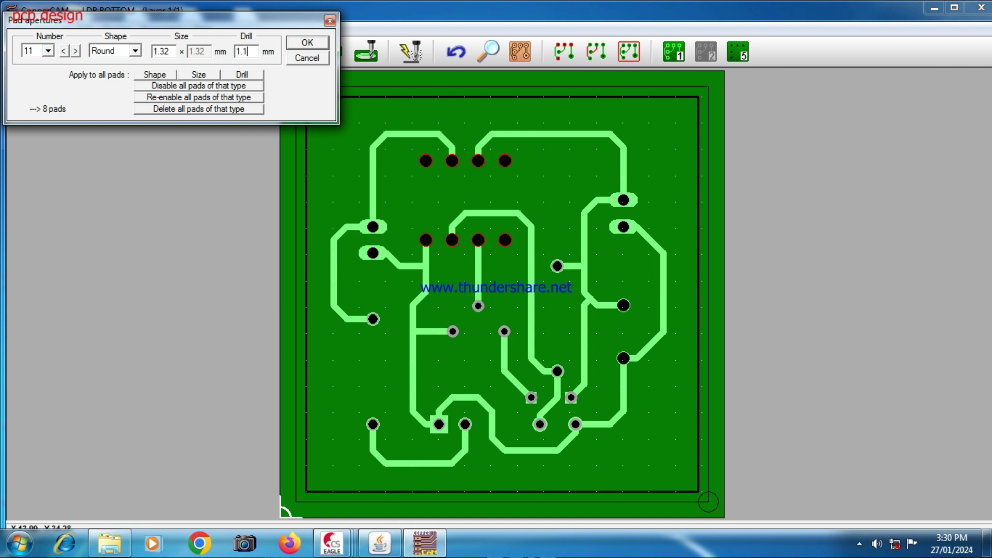
drag(169, 51, 153, 51)
text(2.2)
key(Return)
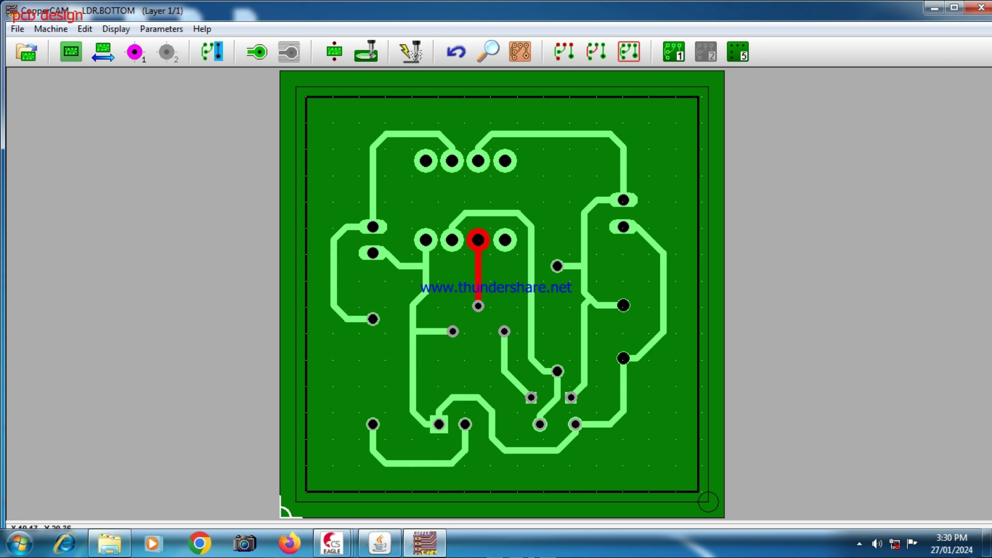
Give the three identical round pads in the central triangle a 1.1 mm drill and 2.2 mm size
right_click(478, 306)
click(544, 140)
double_click(245, 51)
text(1.1)
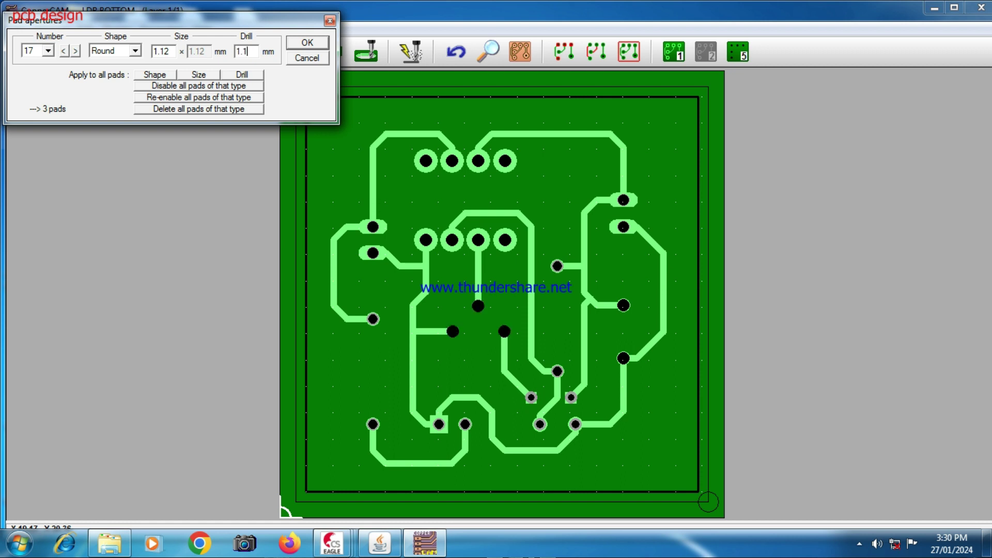
double_click(167, 51)
text(2.2)
key(Return)
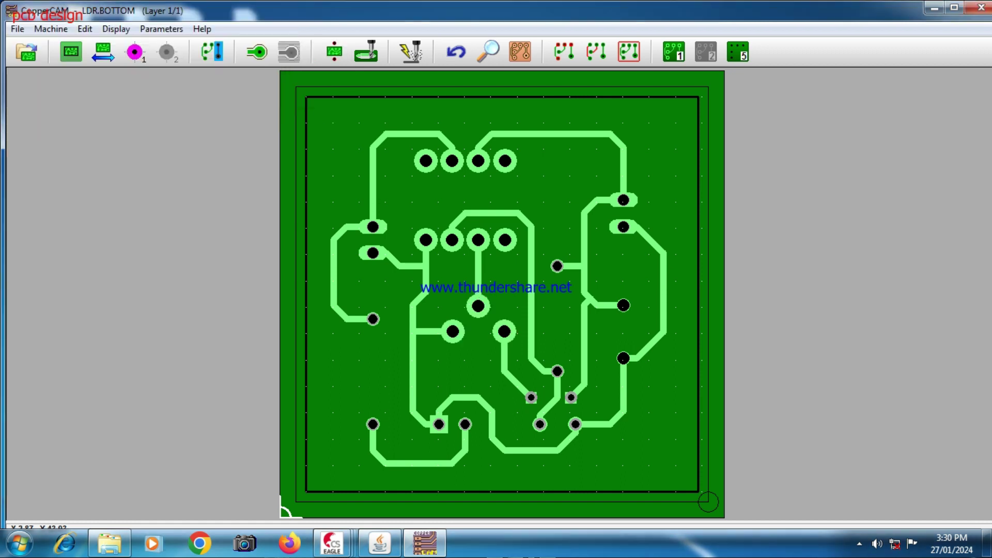
Give the bottom-left round pad and all pads identical to it a 1.1 mm drill and 2.2 mm size
right_click(372, 424)
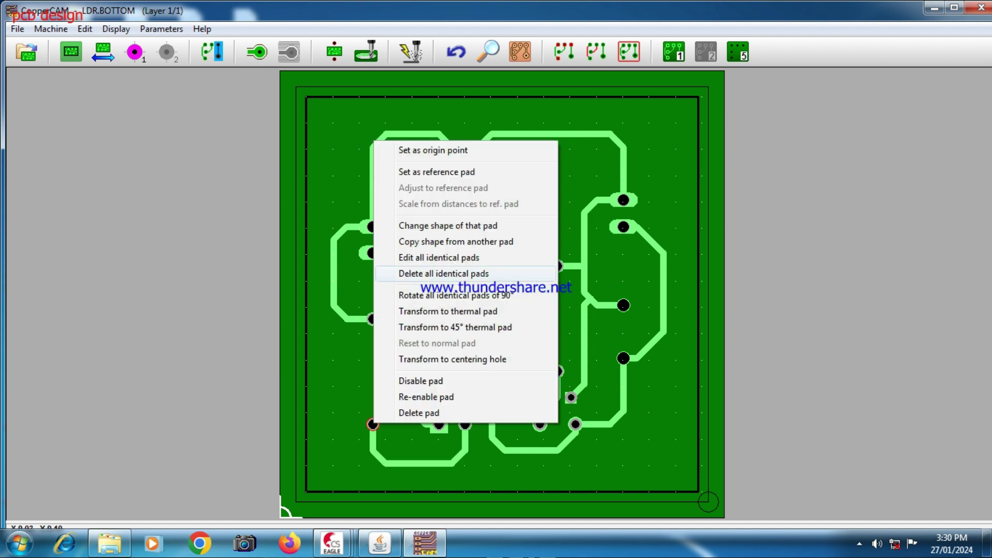
click(439, 257)
double_click(249, 51)
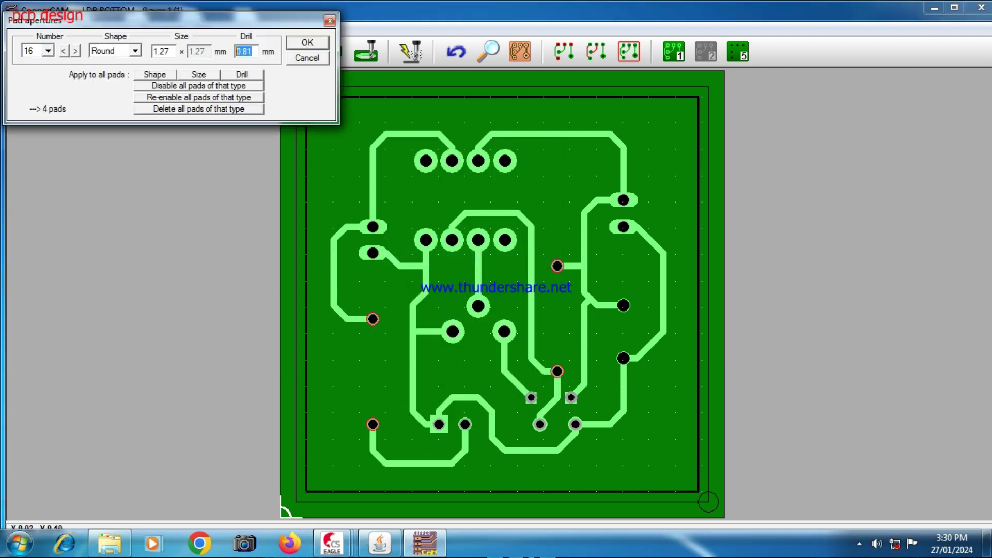
text(1.1)
key(shift+Tab)
text(2.2)
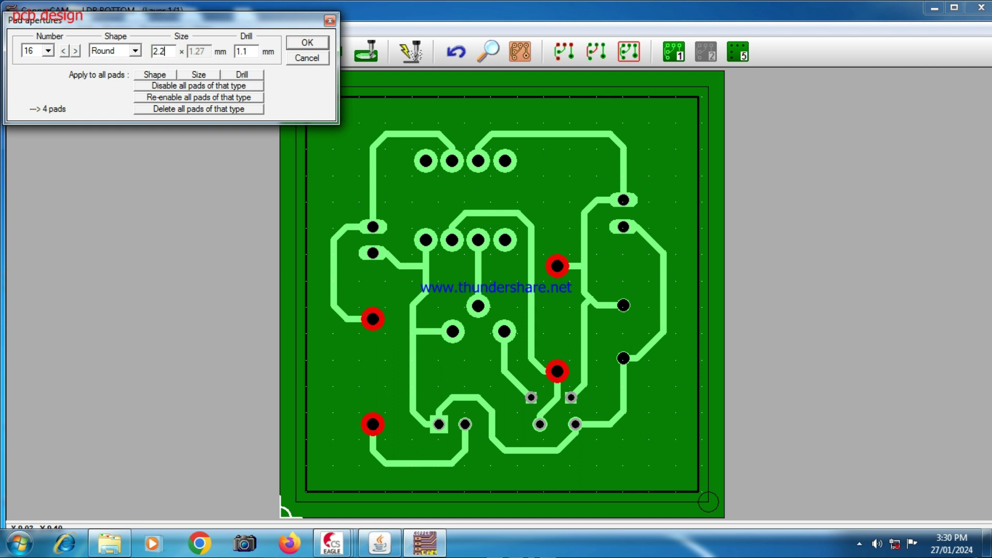
key(Return)
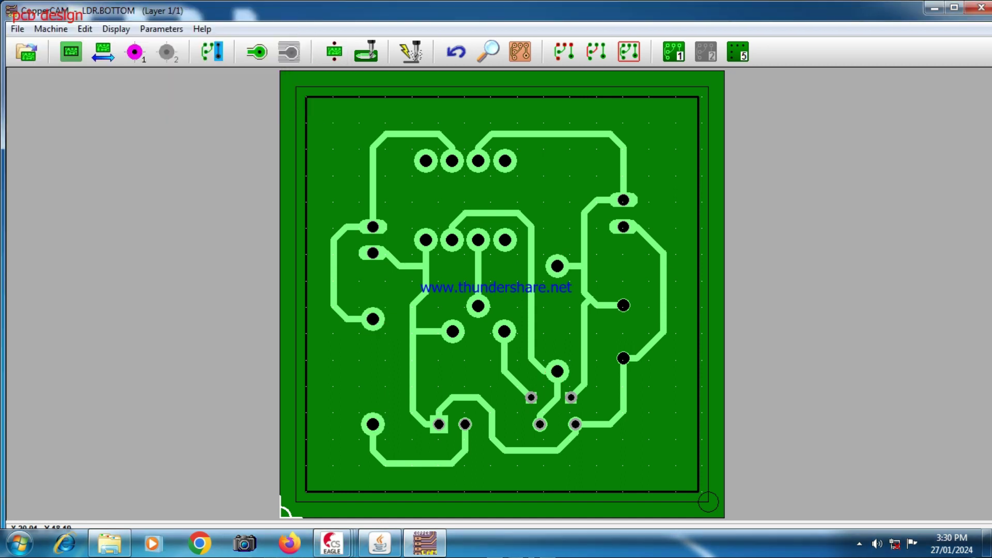
Give the single round pad just right of the bottom square pad a 1.1 mm drill and 2.2 mm size
right_click(465, 425)
click(528, 257)
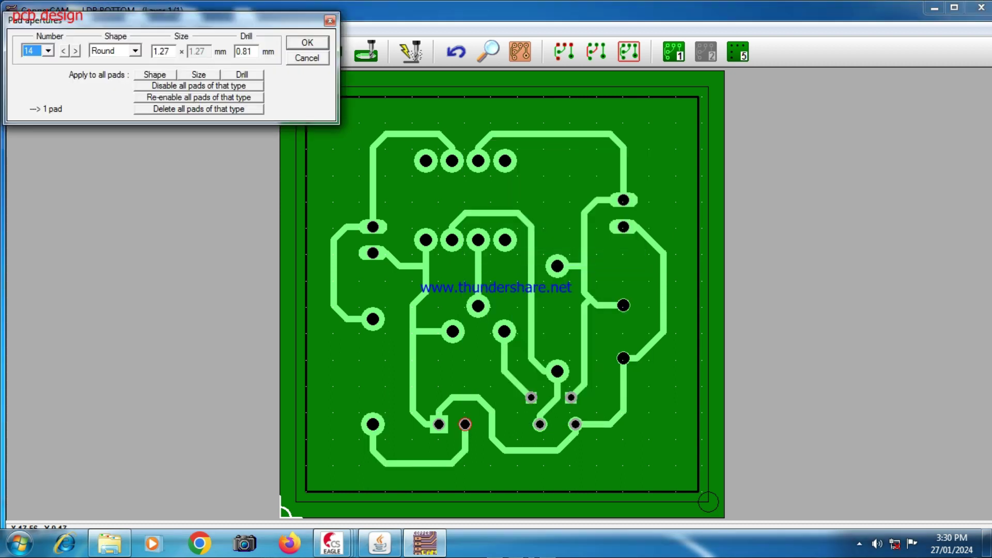
text(1.1)
key(shift+Tab)
text(2.2)
key(Return)
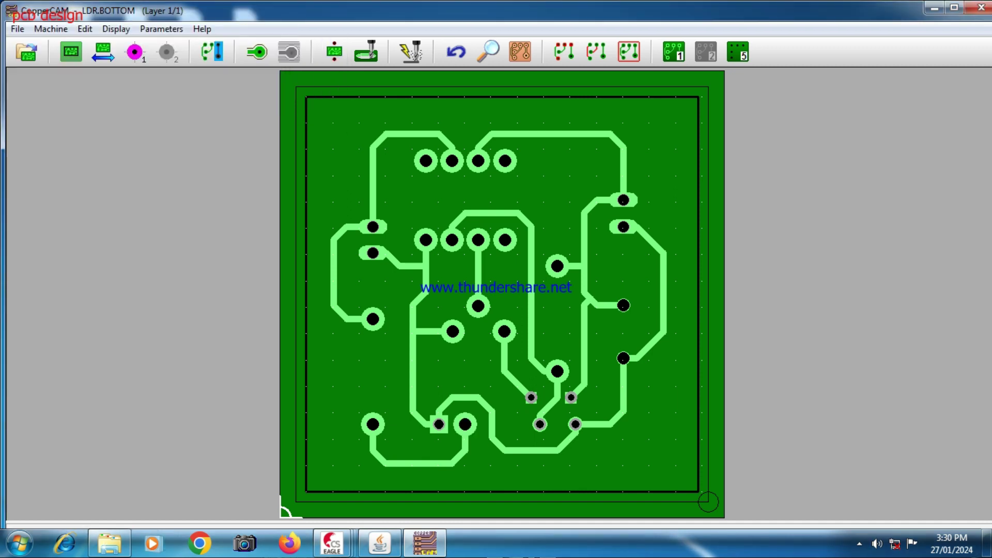
Give the square pad in the bottom row a 1.1 mm drill and a 2.2 mm width
click(439, 424)
right_click(438, 424)
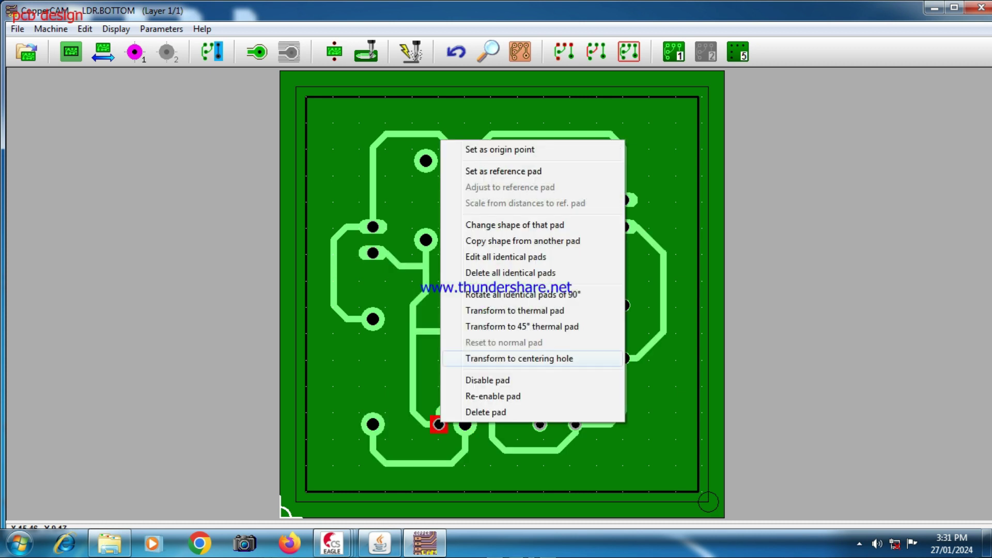
click(505, 257)
double_click(245, 52)
text(1.1)
double_click(169, 52)
text(2.2)
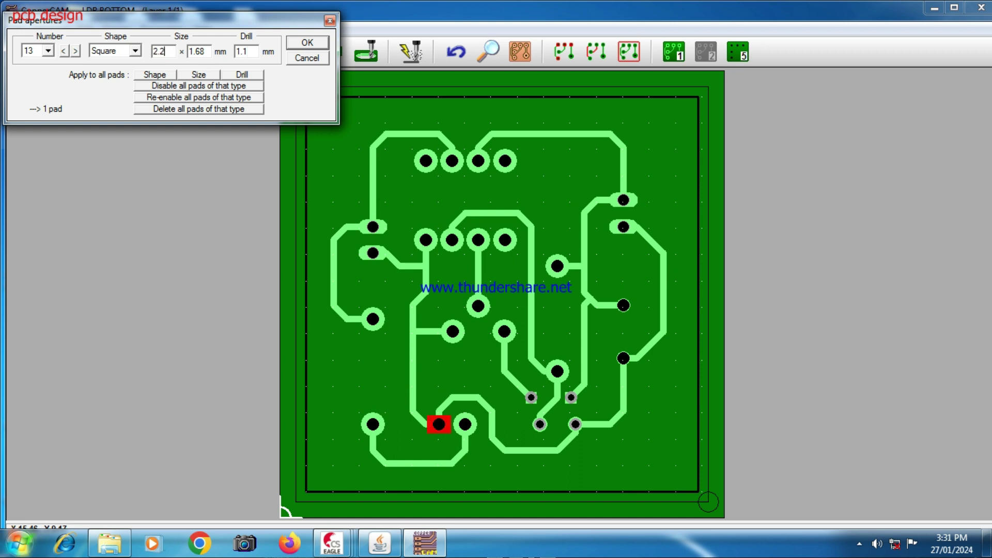
key(Return)
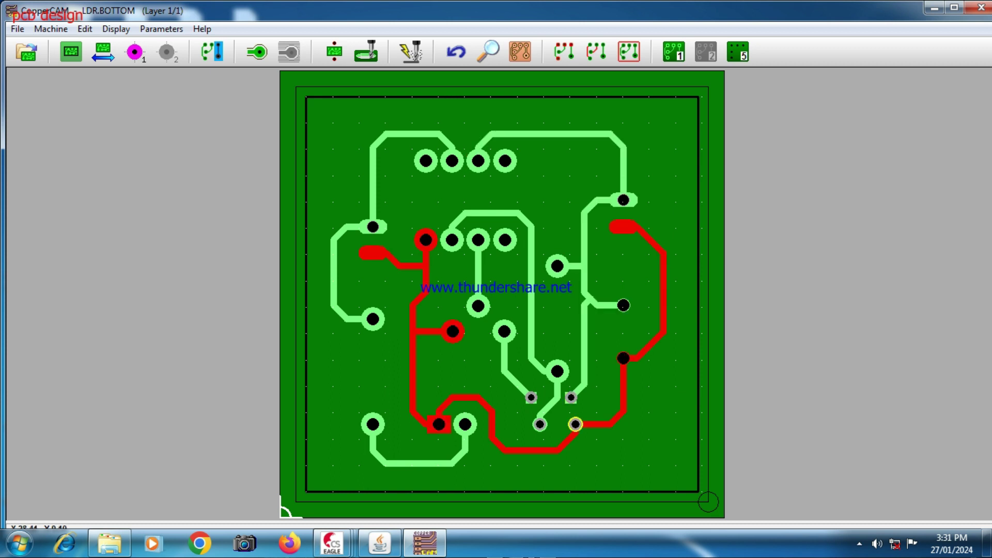
Give the two identical round pads at the right end of the bottom row a 1.1 mm drill and 2.2 mm size
right_click(575, 426)
click(646, 258)
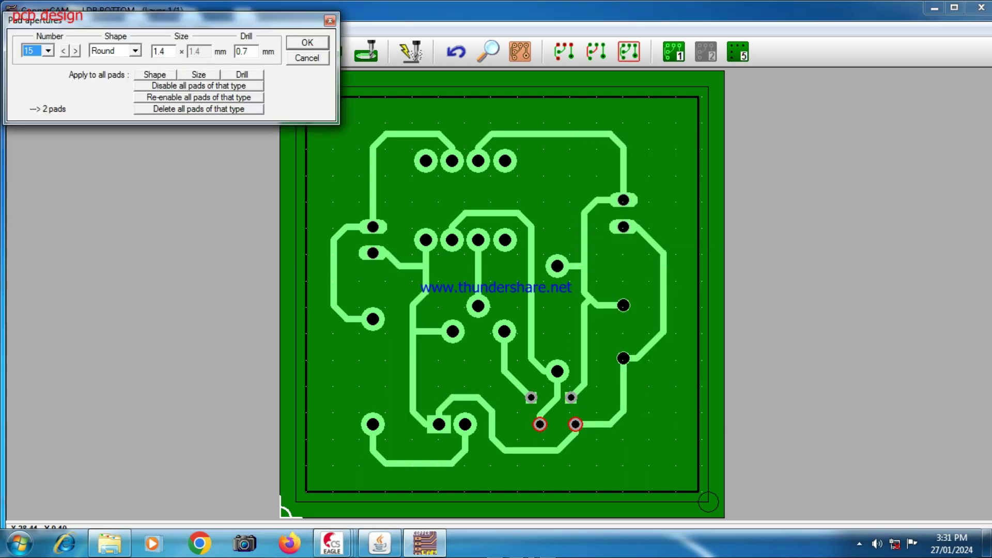
double_click(242, 52)
text(1.1)
double_click(163, 52)
text(2.2)
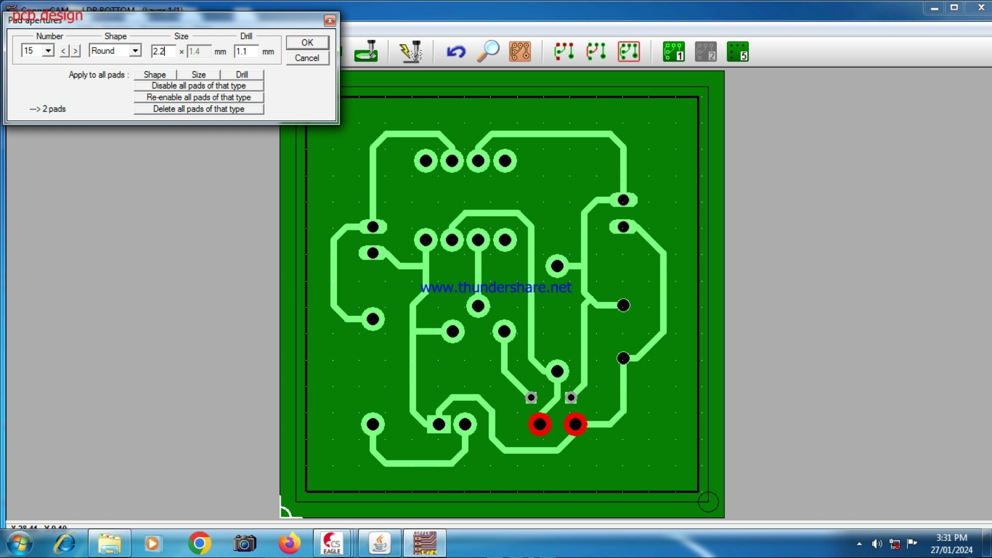
key(Return)
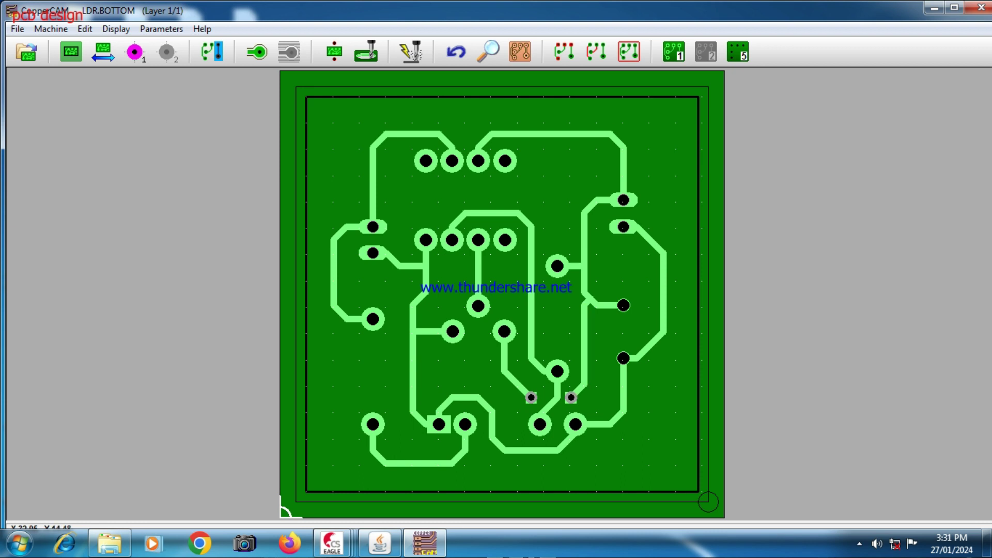
Give the two identical round pads without visible copper rings near the board's right edge a 1.1 mm drill and 2.2 mm size
right_click(623, 227)
click(666, 193)
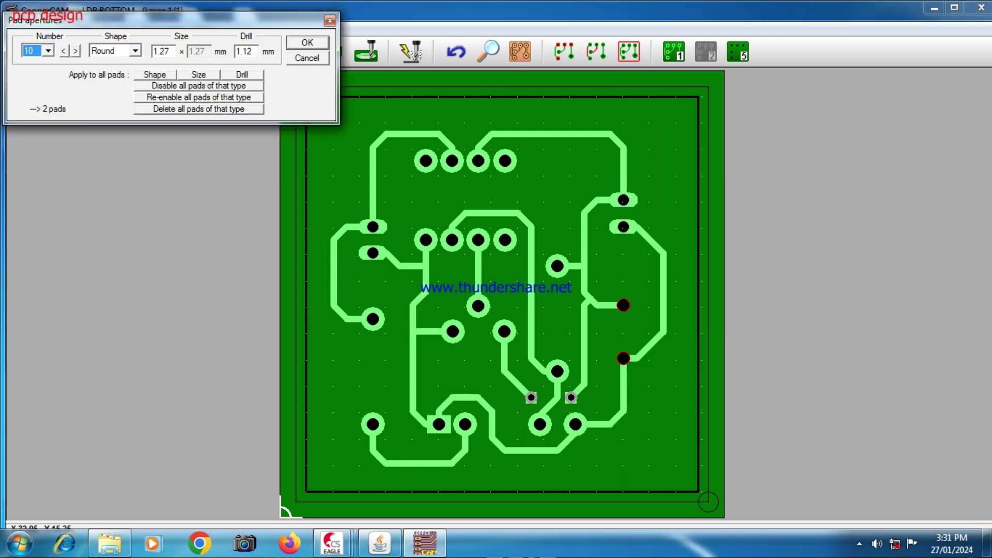
double_click(248, 51)
text(1.1)
key(shift+Home)
text(2.2)
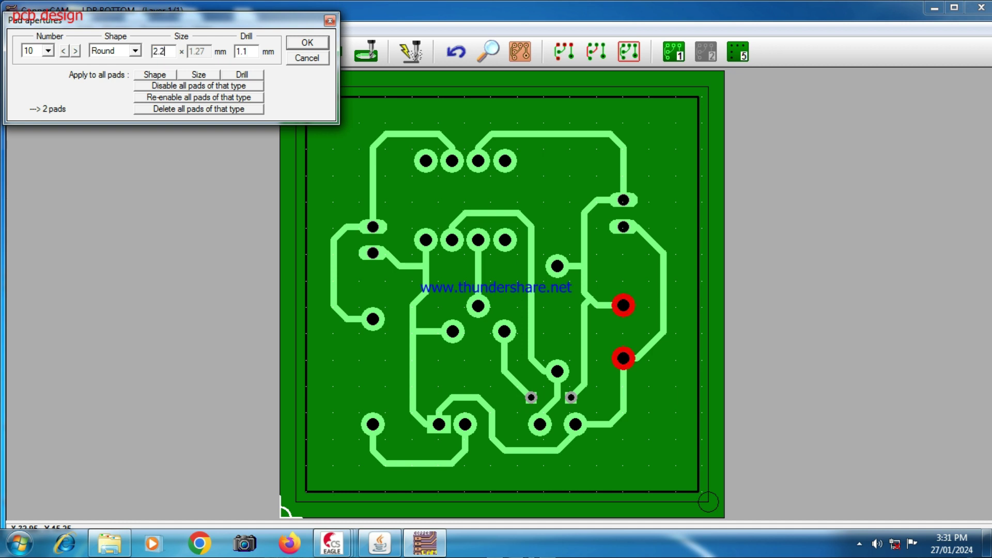
key(Return)
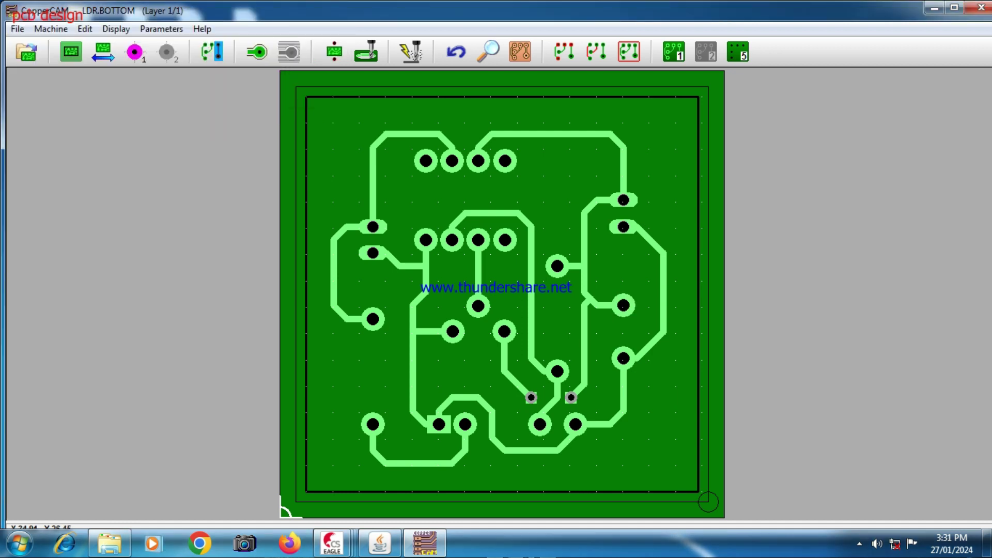
Give the two small grey square pads above the bottom row a 1.1 mm drill and a size of 1.5 × 1.7 mm
right_click(530, 398)
click(579, 231)
double_click(242, 51)
text(1.1)
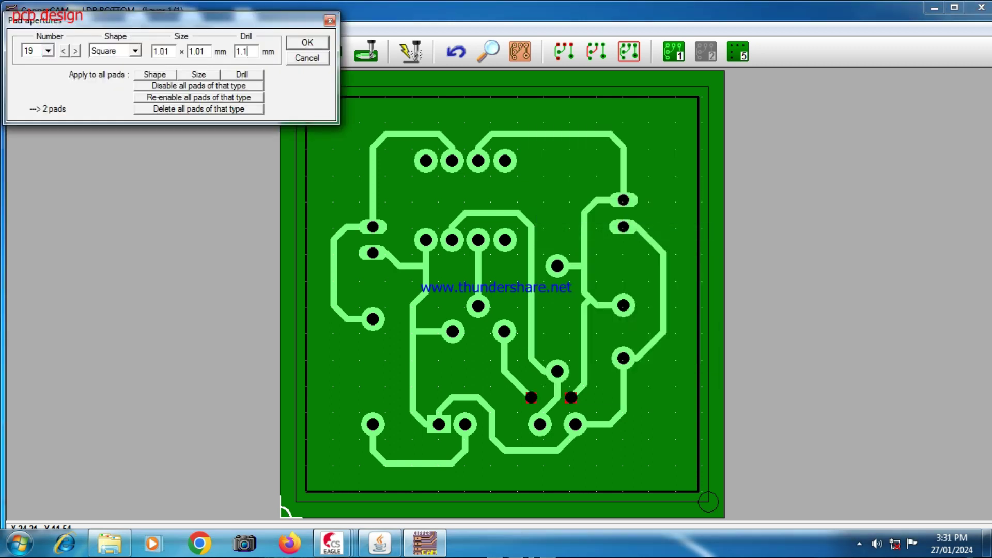
drag(206, 51, 188, 51)
text(1.7)
drag(171, 51, 153, 51)
text(1.5)
key(Return)
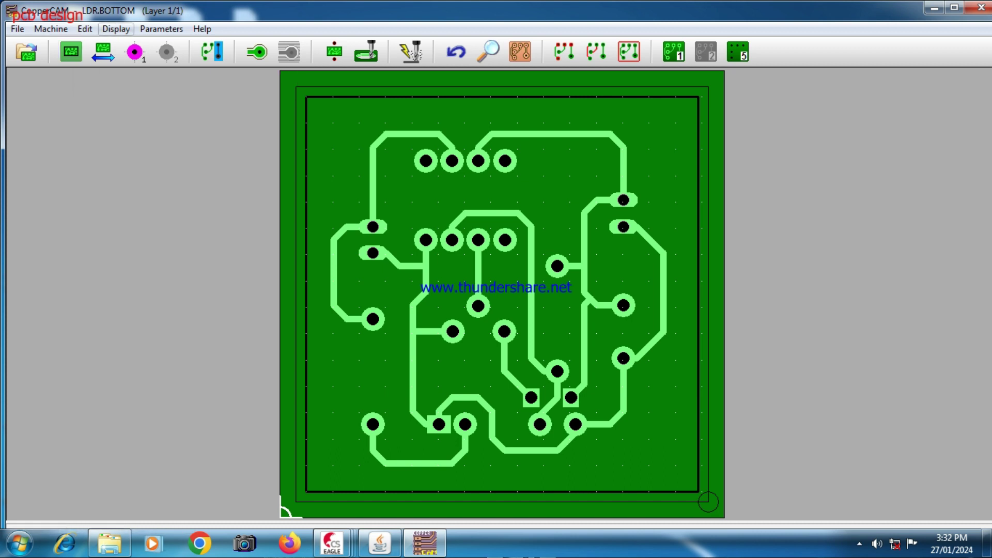
Display the drills layer and generate its milling output with section 1 set to Drilling (Tool #13 ø 1.1)
click(116, 29)
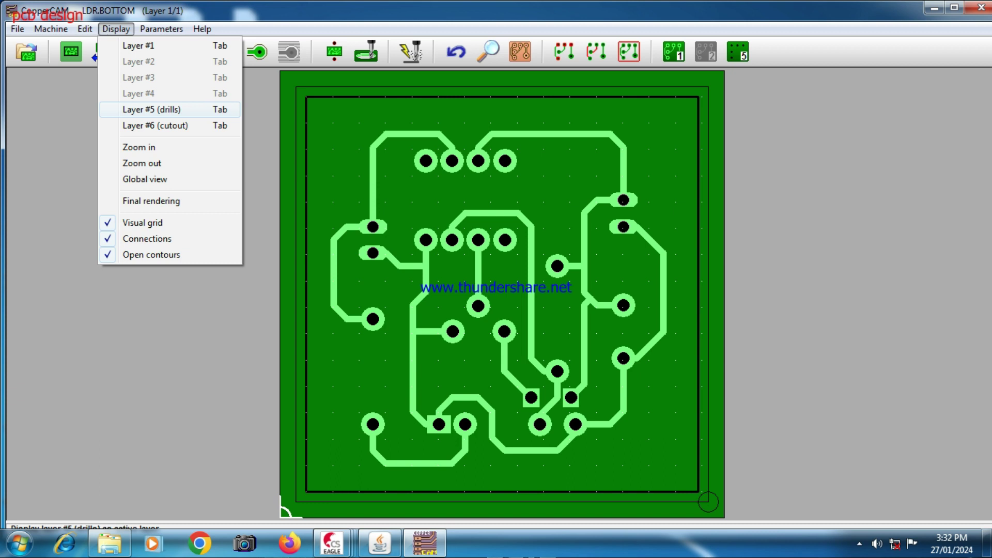
click(151, 110)
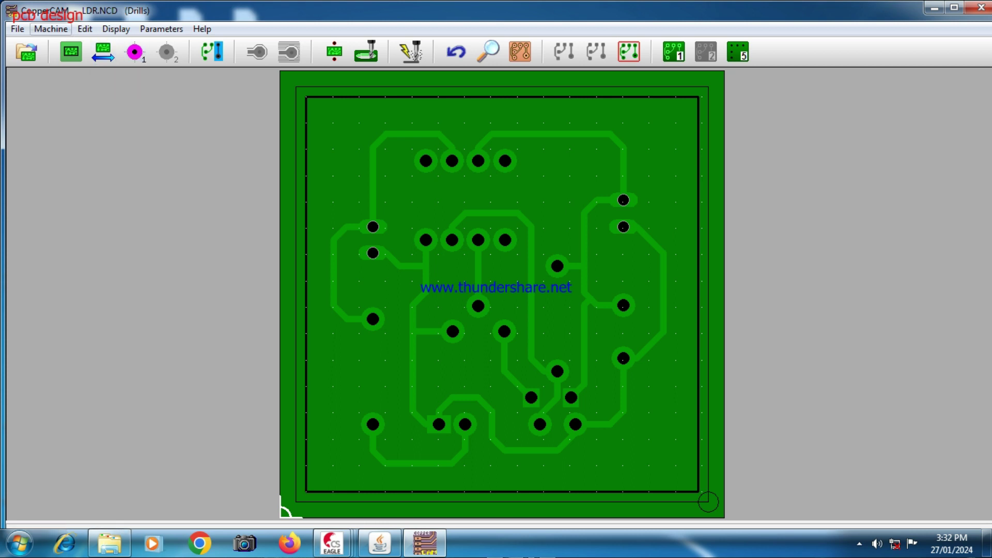
click(51, 29)
click(65, 46)
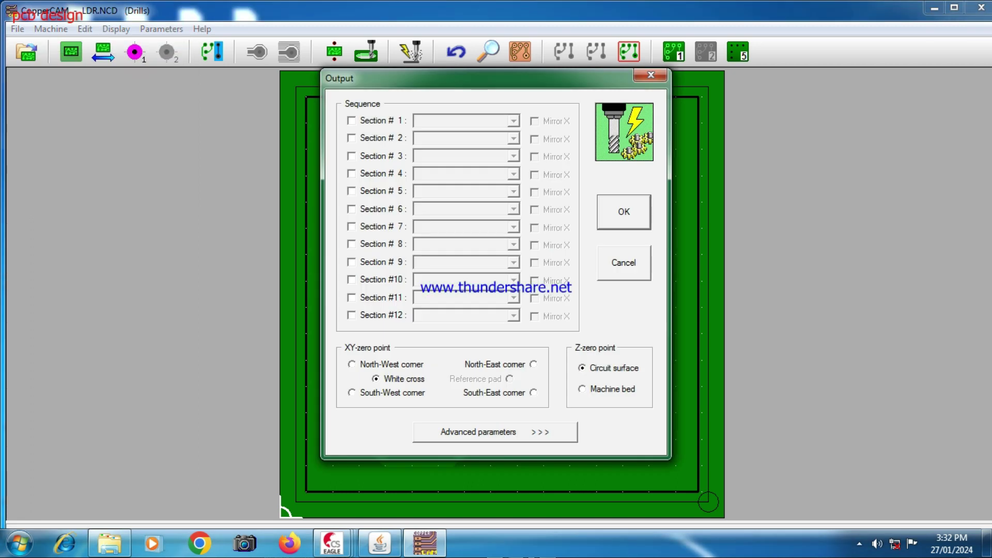
click(352, 120)
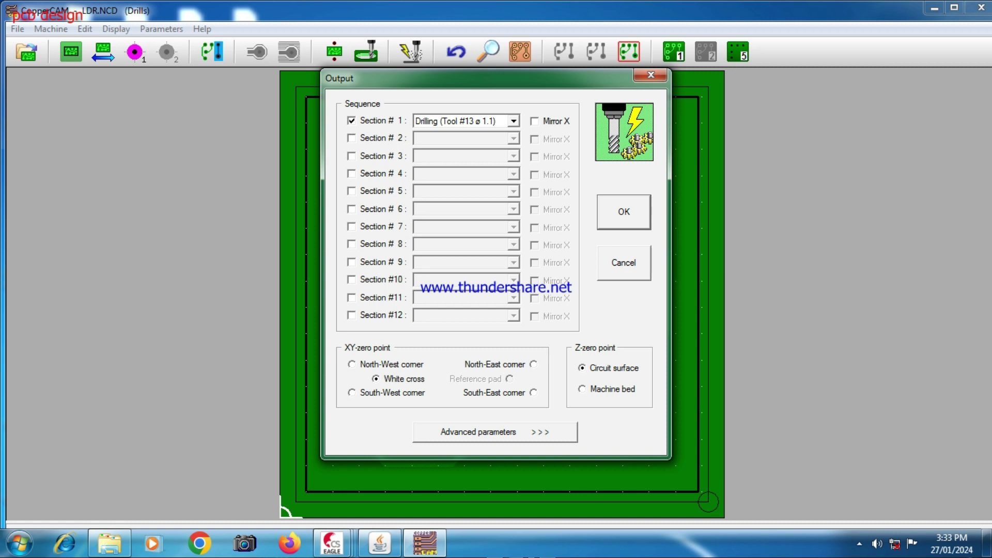
click(513, 121)
key(Return)
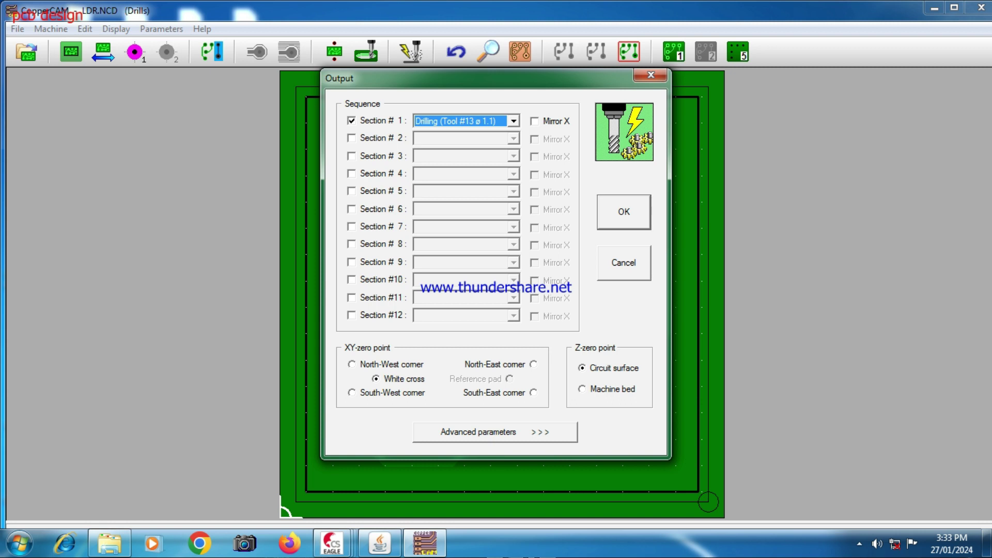
key(Return)
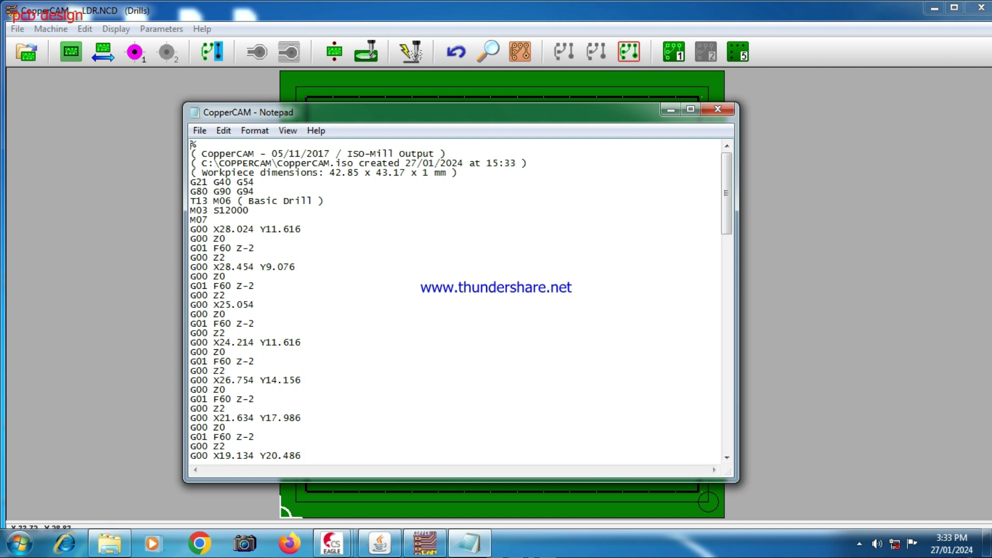
Insert the line G00 X00 Y00 before M09 at the end of the drilling G-code and copy that line
drag(727, 193, 727, 410)
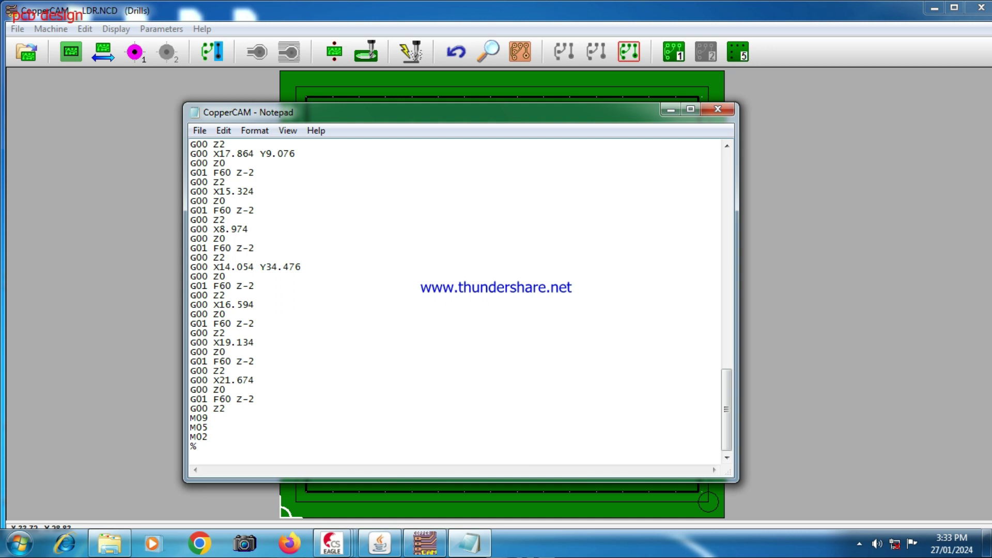
key(Return)
text(G00 X00 Y00)
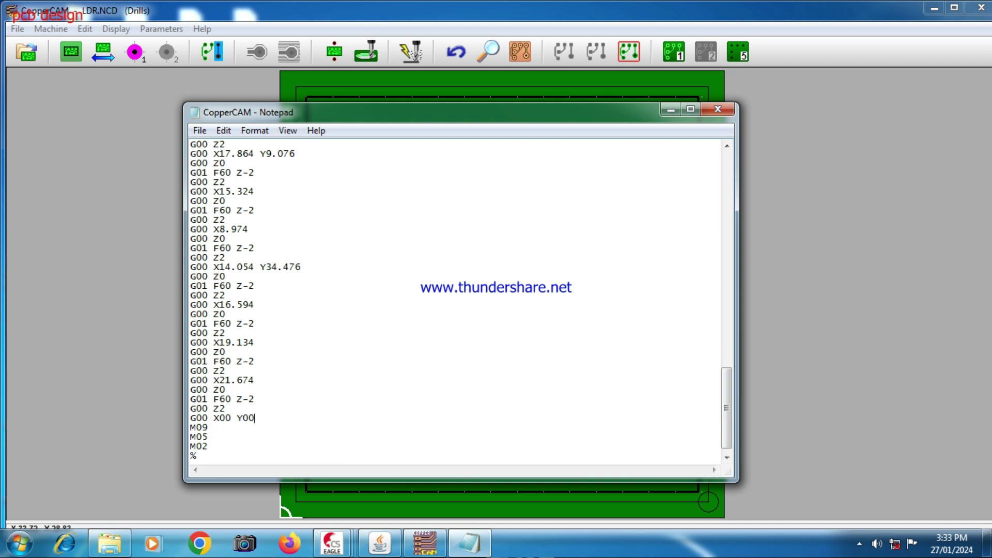
key(shift+Home)
key(ctrl+c)
click(226, 295)
Save the drilling G-code as DRILL1 in the G CODE folder inside the personal folder on the Desktop, and close the text file
key(alt)
key(f)
key(Down)
key(Down)
key(Down)
key(Up)
key(Up)
key(Up)
key(Down)
key(Down)
key(Down)
key(Return)
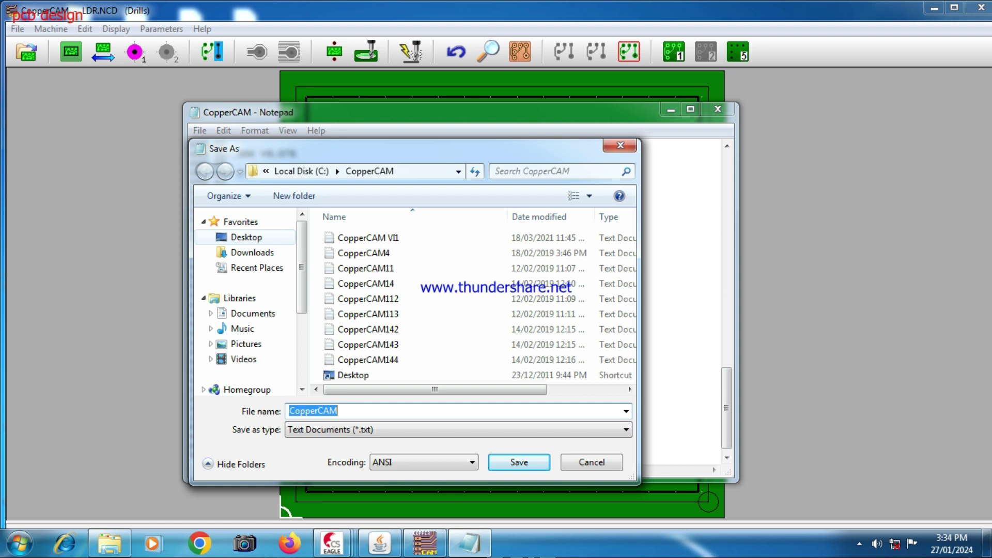
click(246, 237)
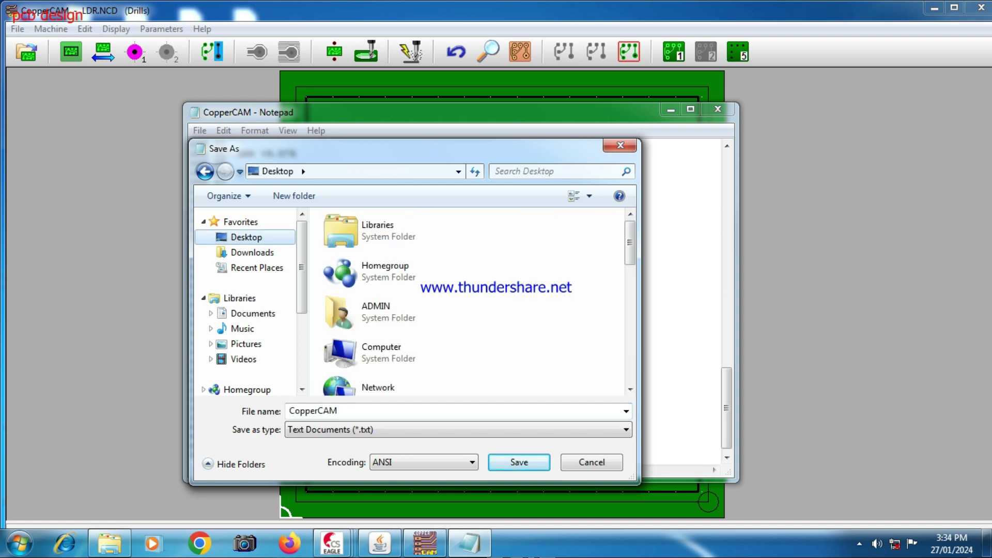
scroll(410, 336, down, 5)
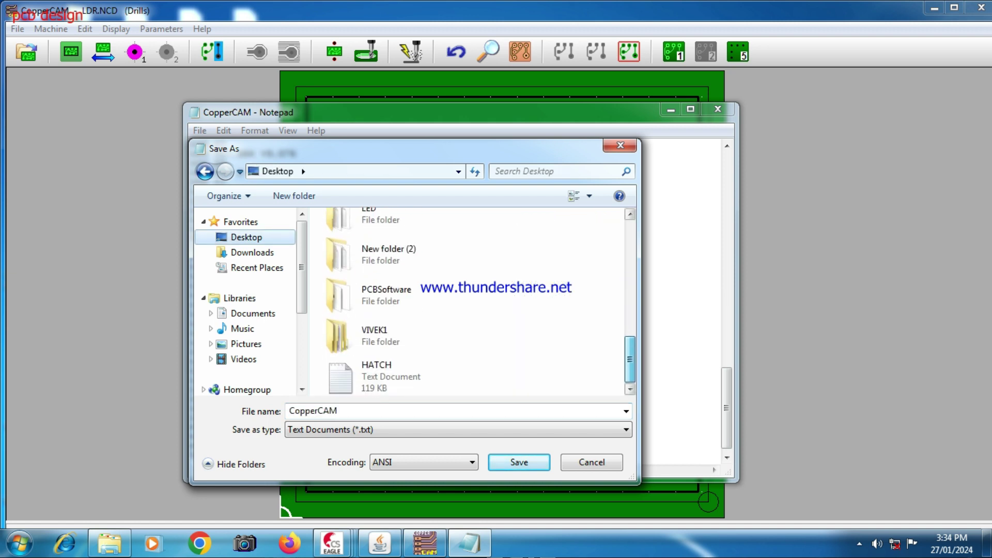
double_click(411, 336)
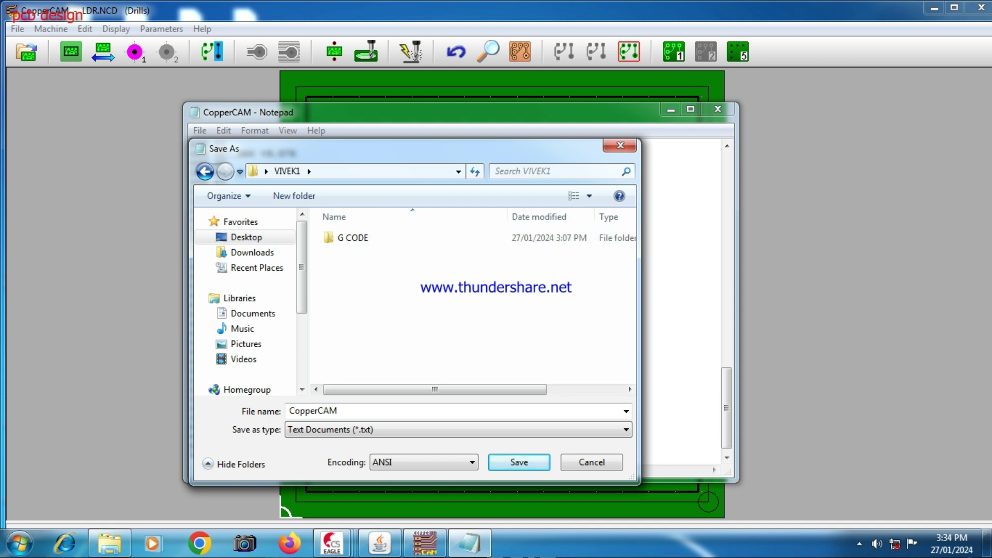
double_click(353, 237)
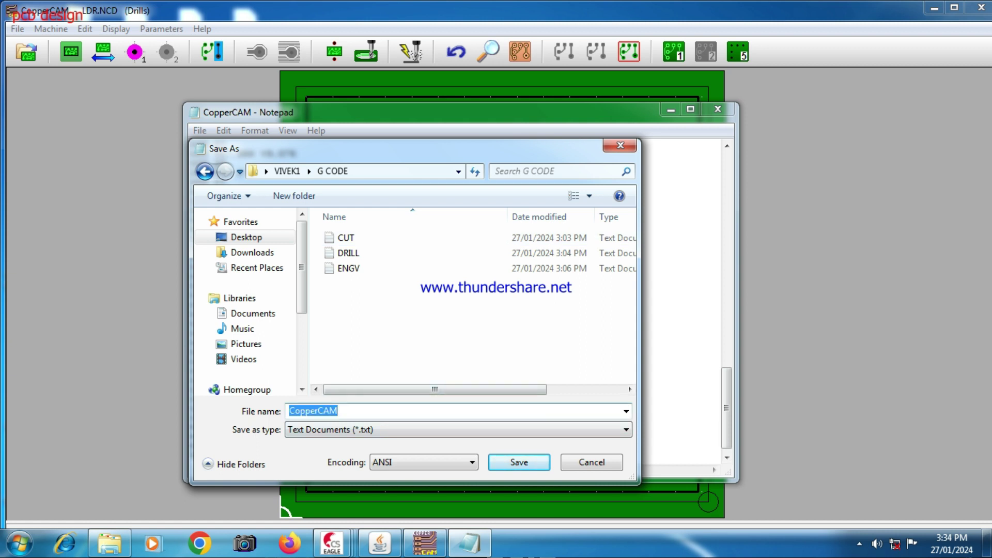
text(DRI)
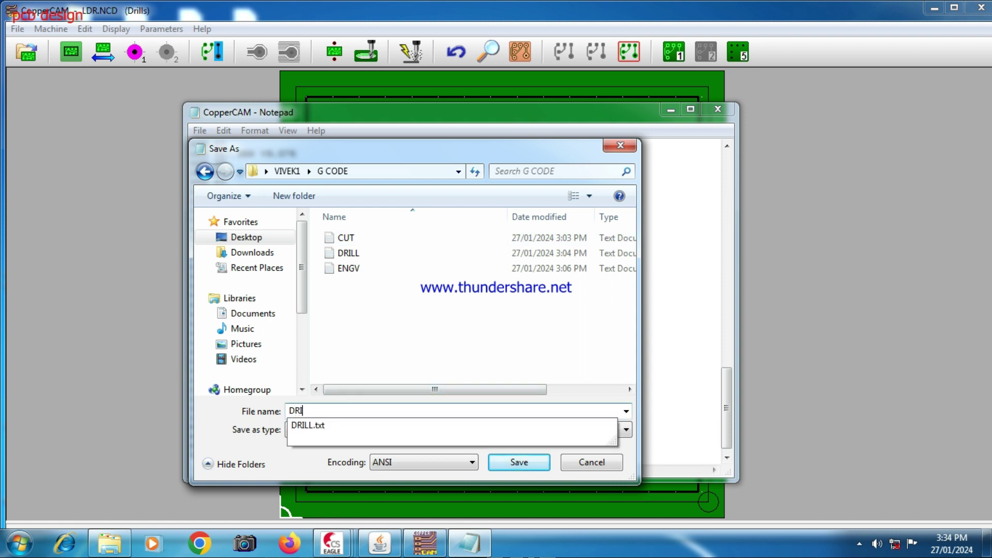
text(LL1)
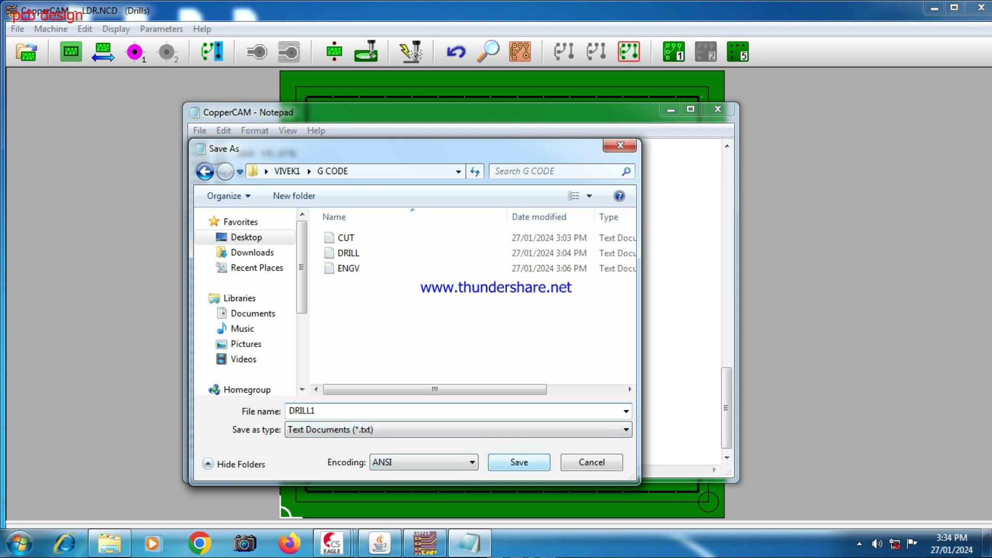
key(Return)
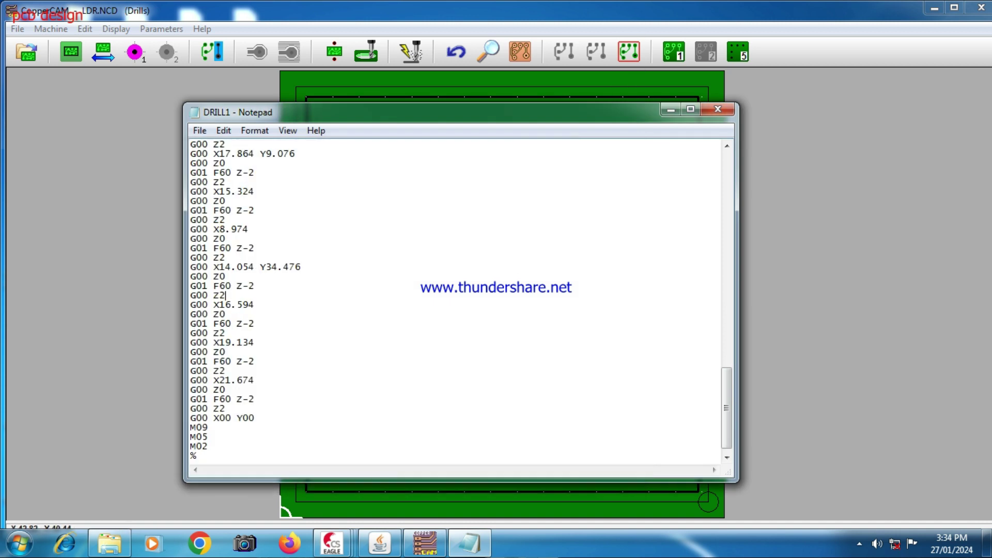
click(717, 109)
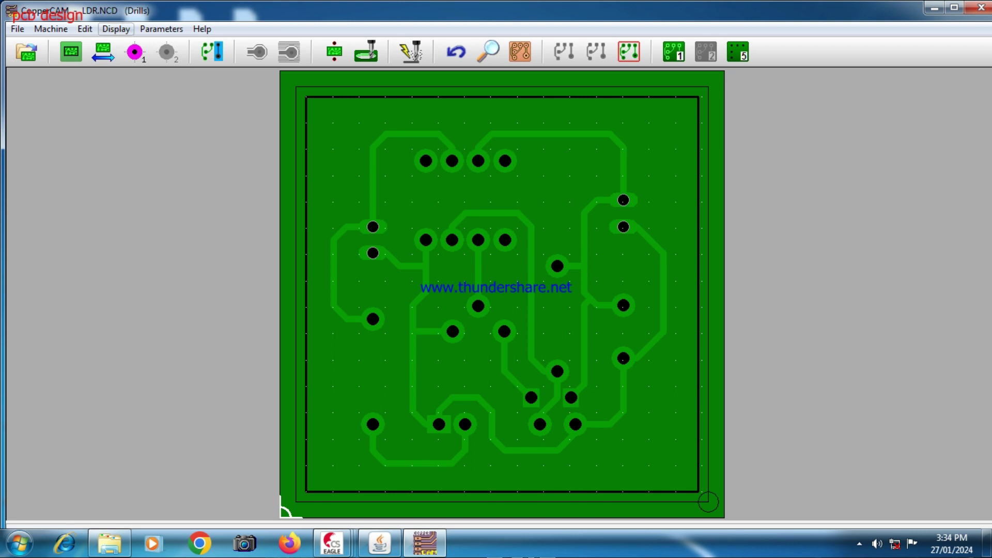
Display the cutout layer and generate its milling output with section 1 set to Cutting out
click(116, 29)
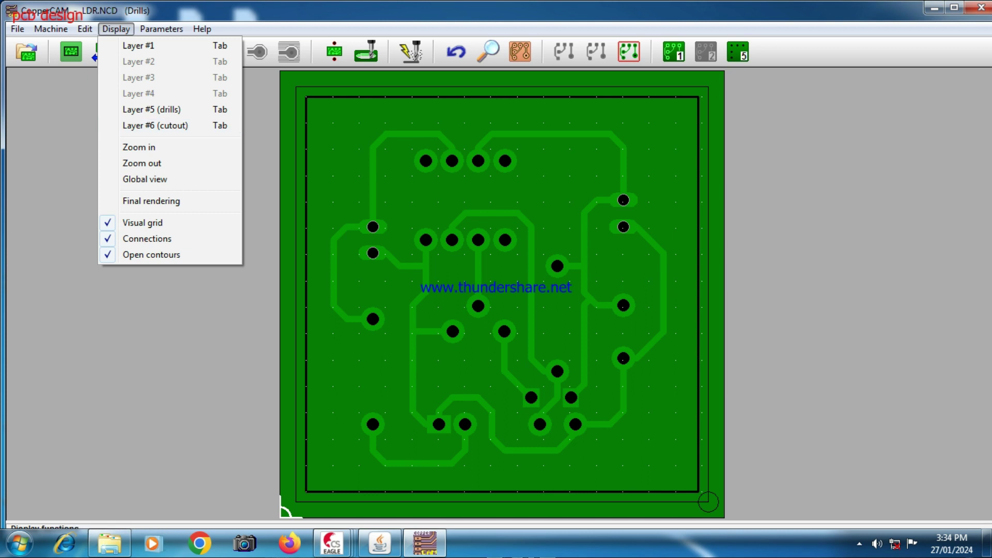
click(154, 126)
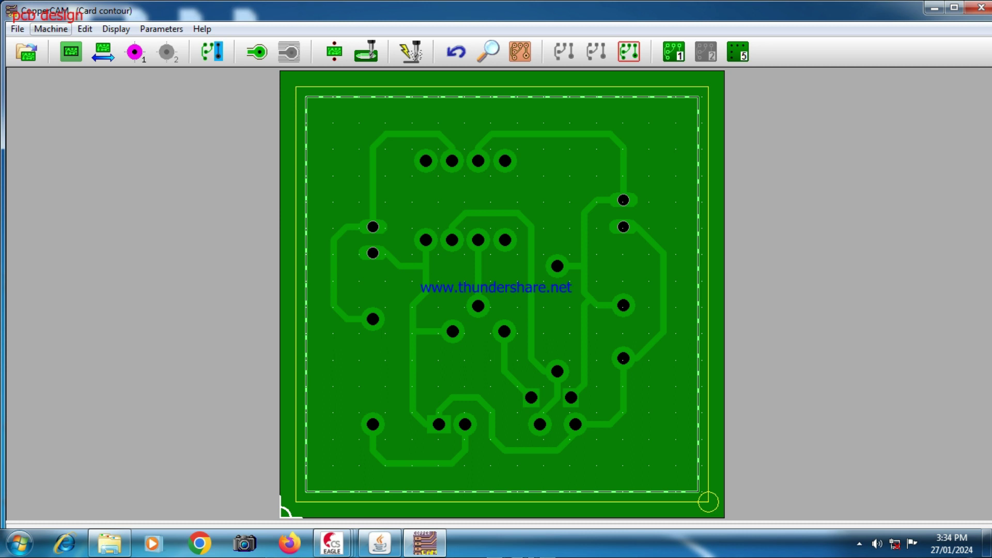
click(50, 28)
click(65, 45)
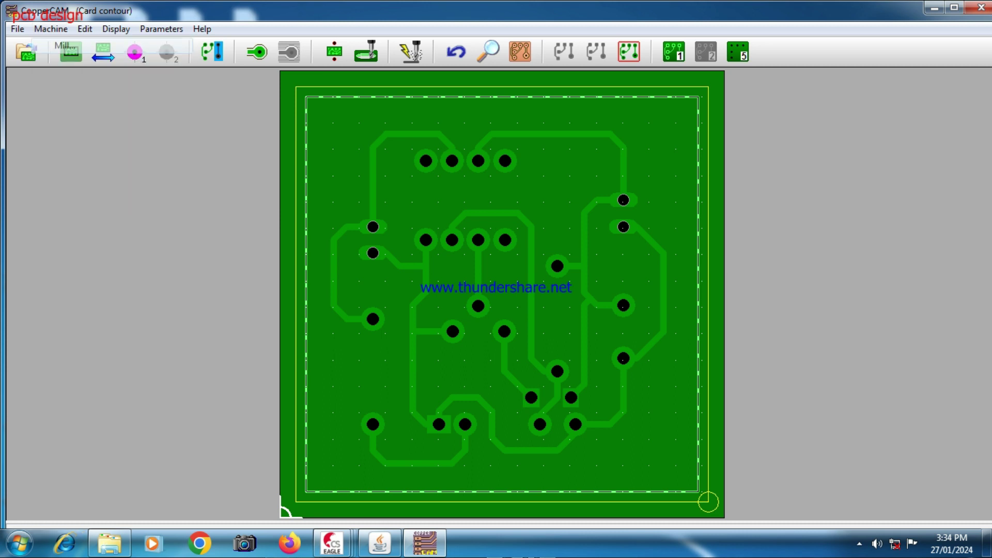
click(513, 121)
click(465, 144)
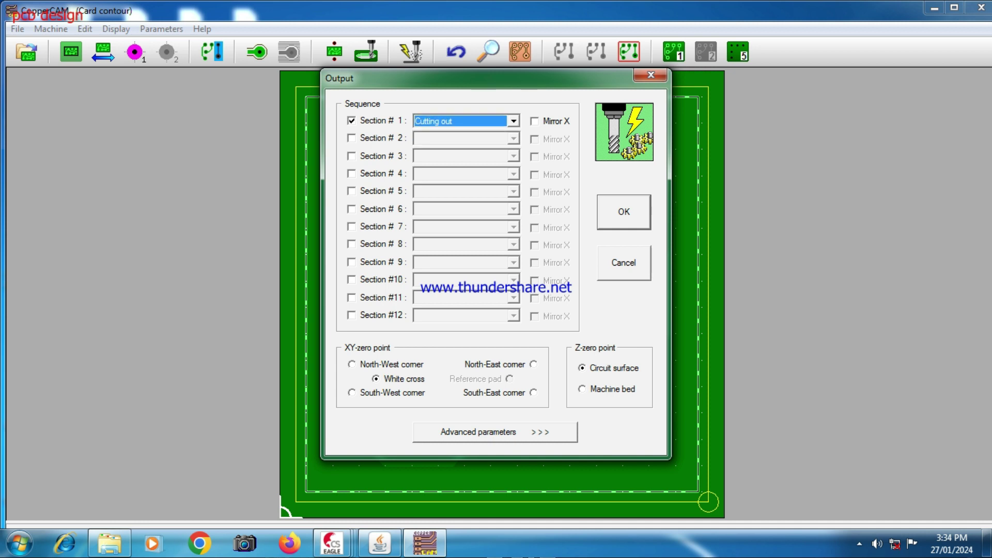
key(Return)
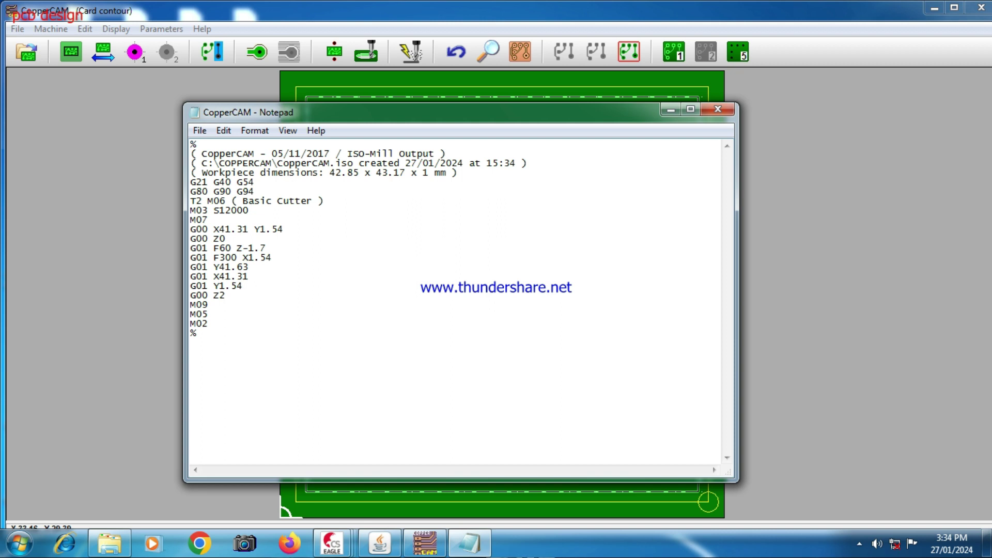
Insert the copied line G00 X00 Y00 before M09 at the end of the cutout G-code
key(Return)
key(ctrl+v)
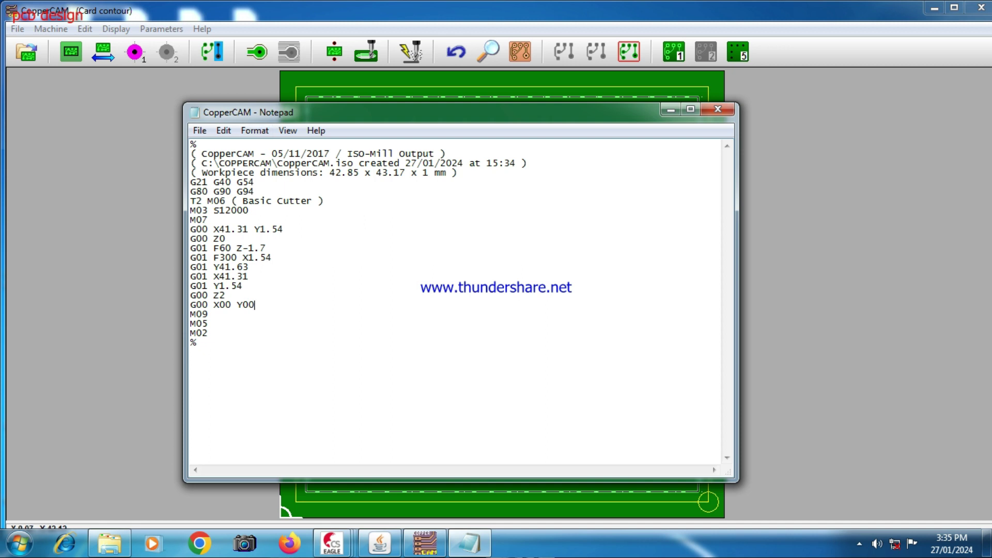
Save the cutout G-code as CUT1 in the G CODE folder inside the personal folder on the Desktop, and close the text file
click(200, 130)
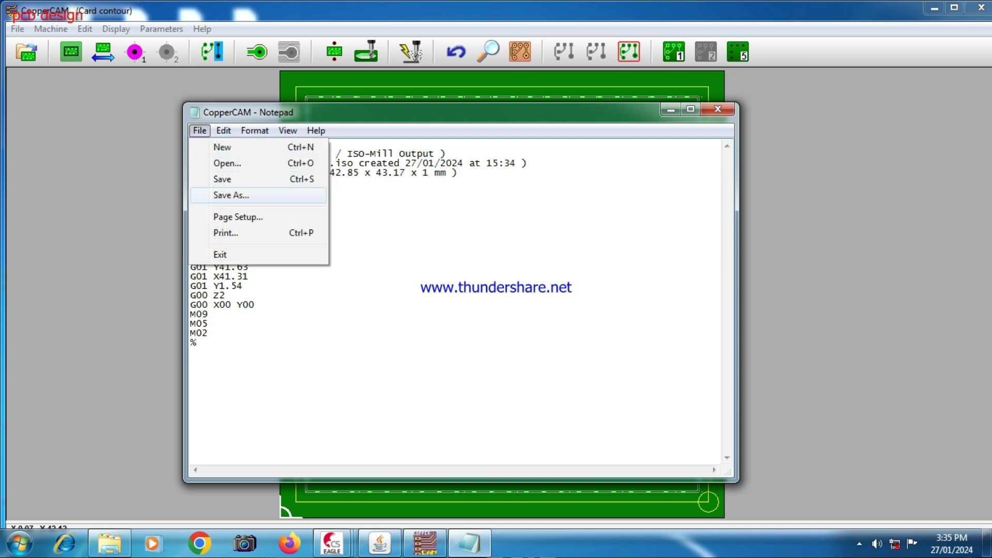
click(231, 194)
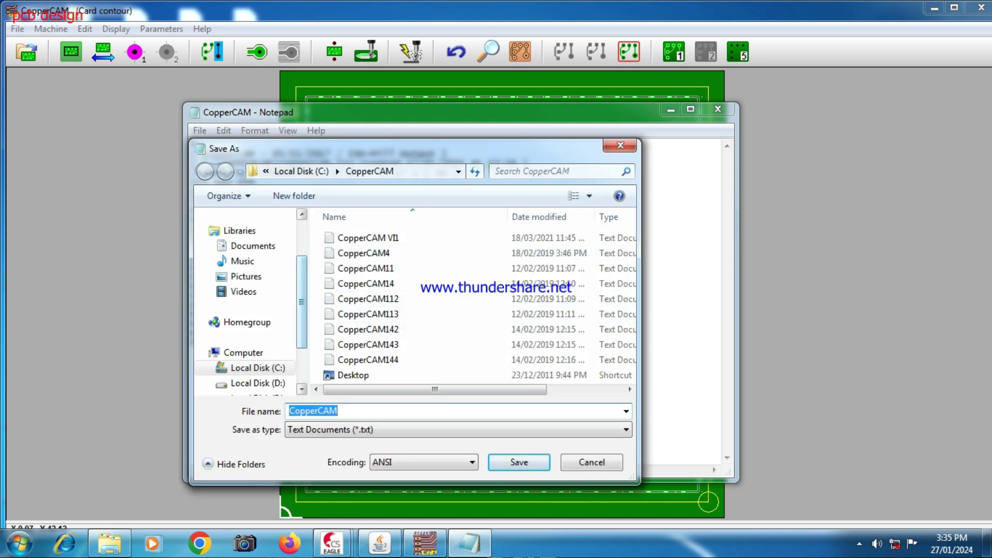
drag(302, 302, 302, 266)
click(246, 237)
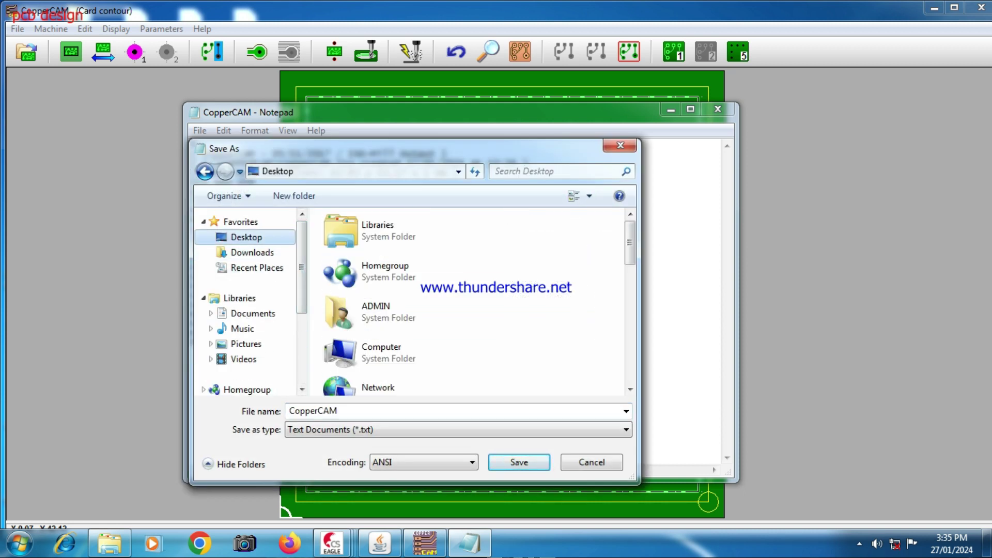
scroll(478, 243, down, 5)
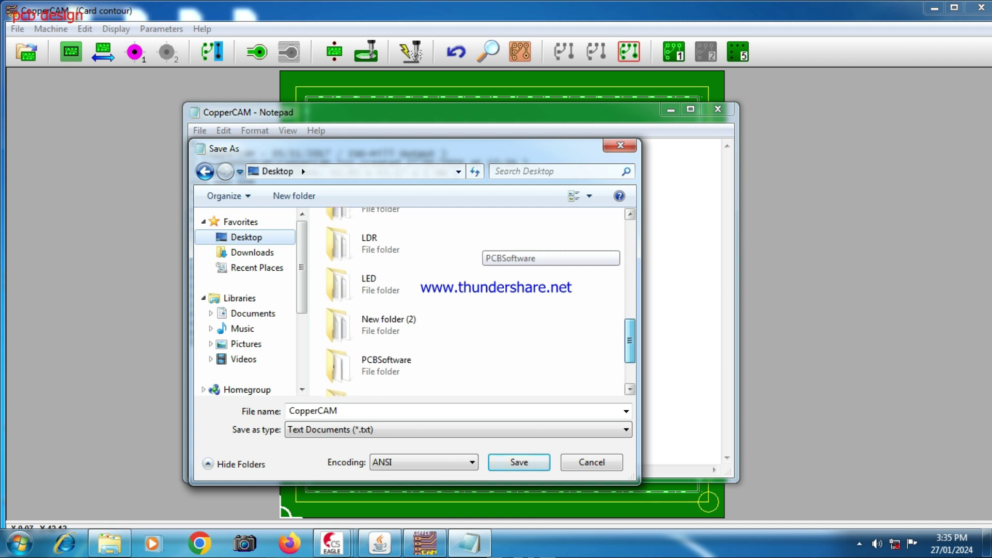
scroll(478, 243, down, 1)
double_click(374, 335)
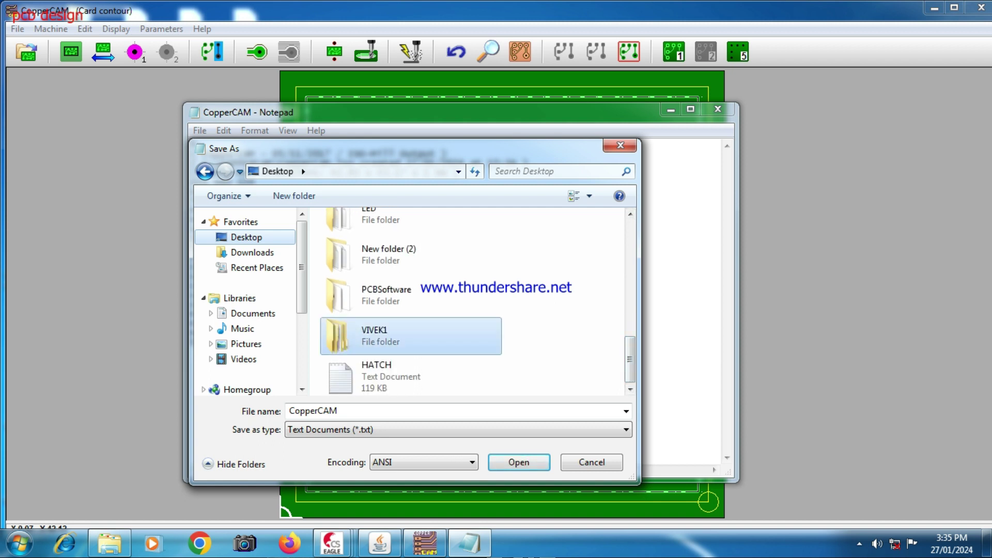
double_click(356, 238)
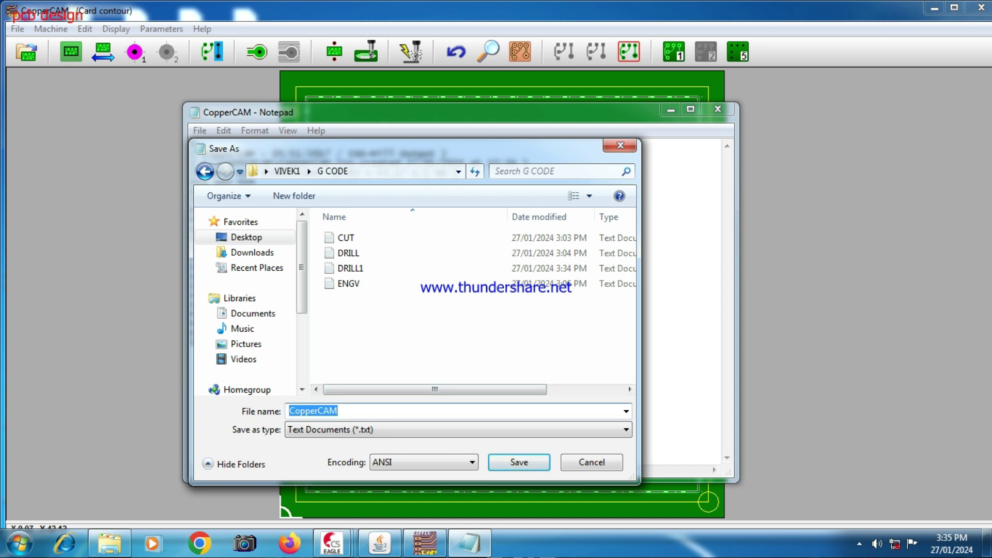
text(CUT)
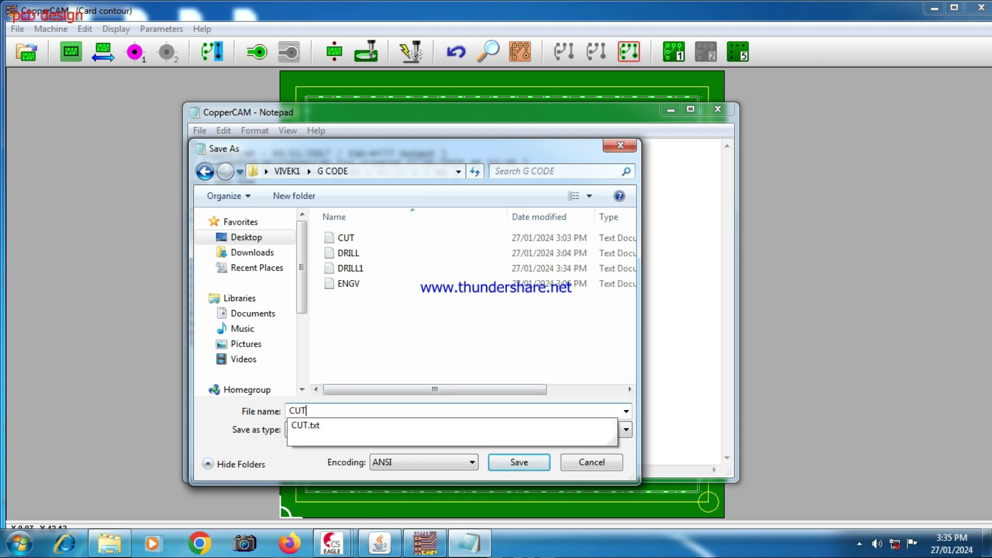
text(1)
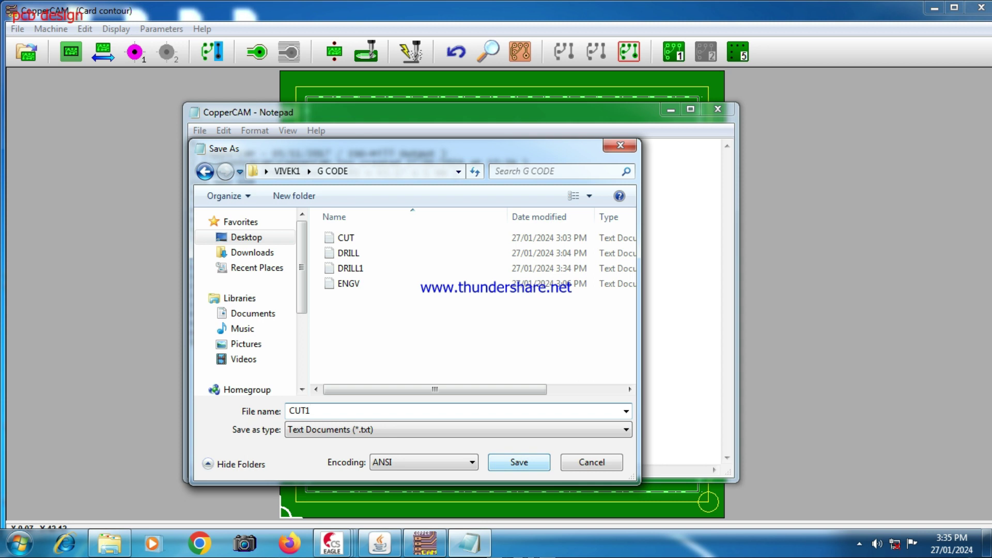
key(Return)
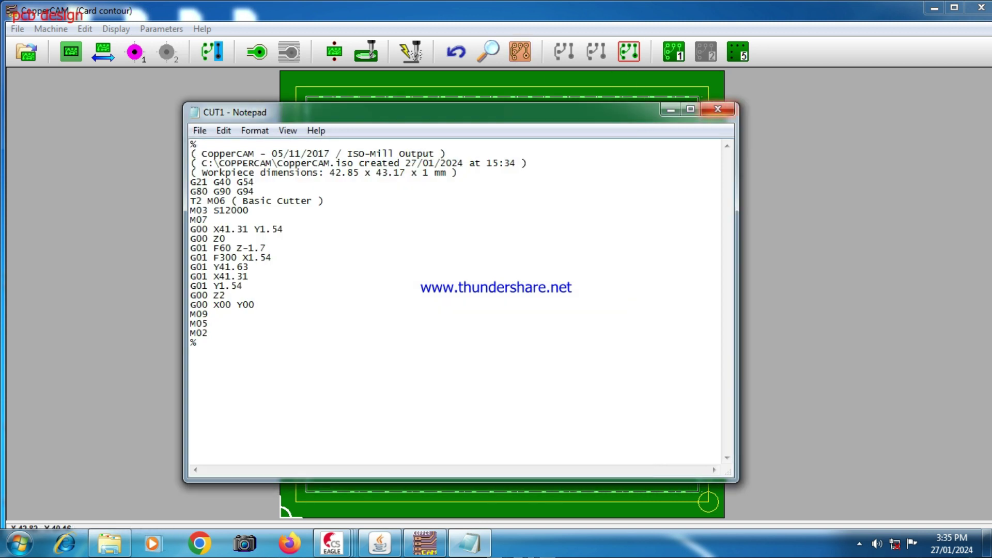
click(717, 109)
Display layer #1 and calculate its engraving contours with 2 successive contours, applied to all layers
click(116, 29)
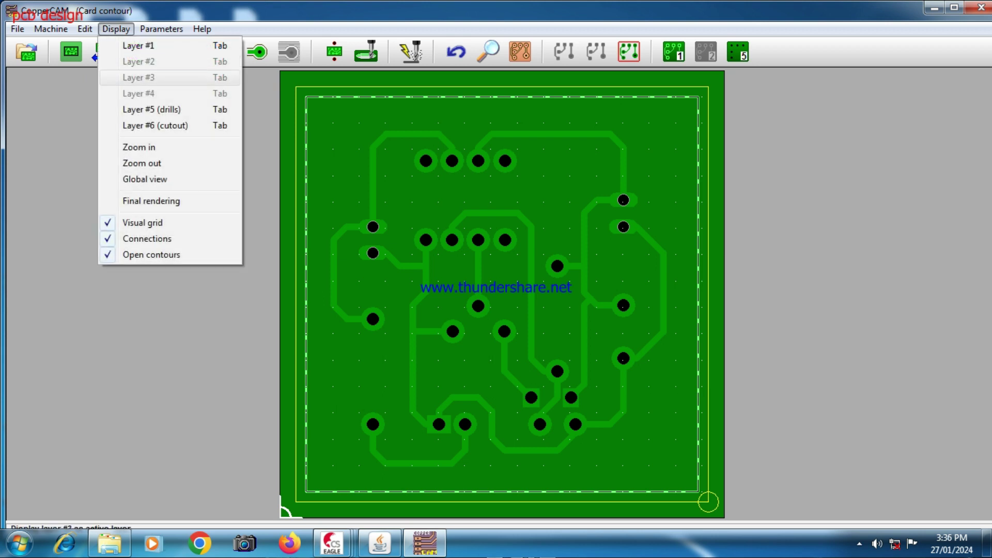
click(137, 45)
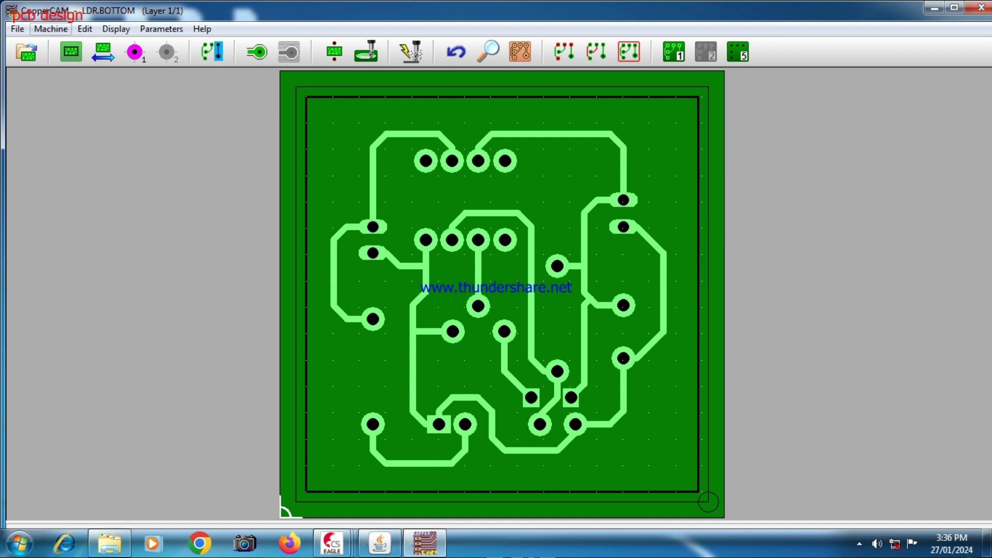
click(50, 29)
mouse_move(72, 126)
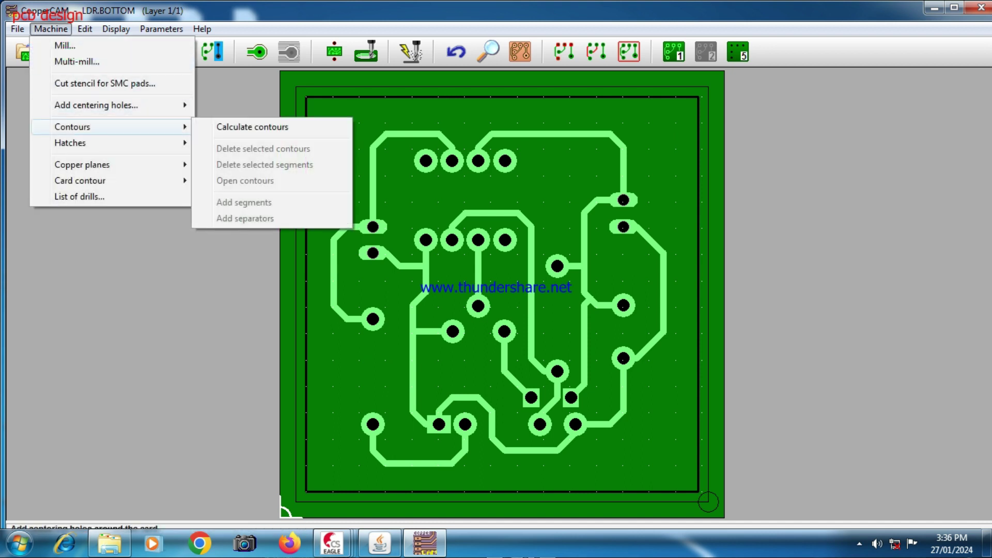
click(252, 126)
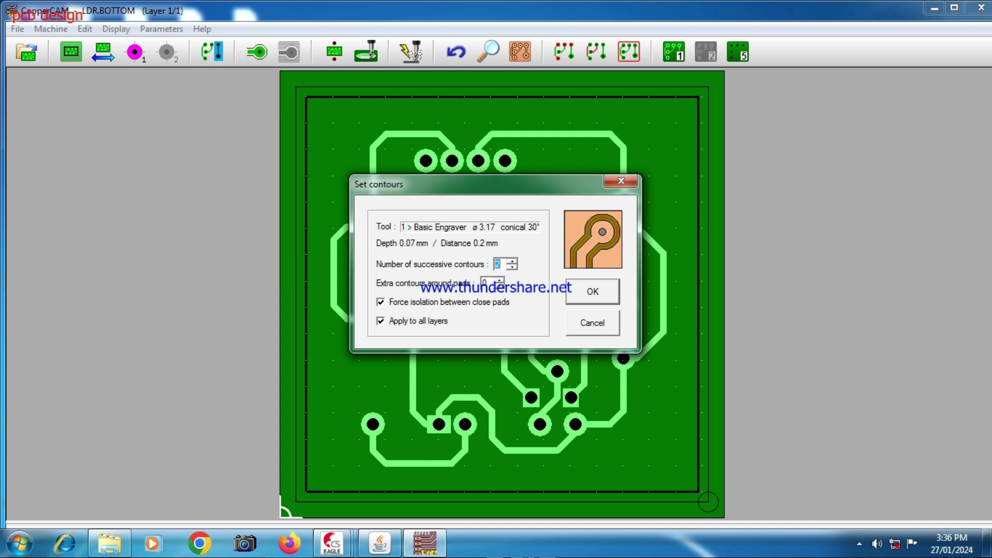
key(Return)
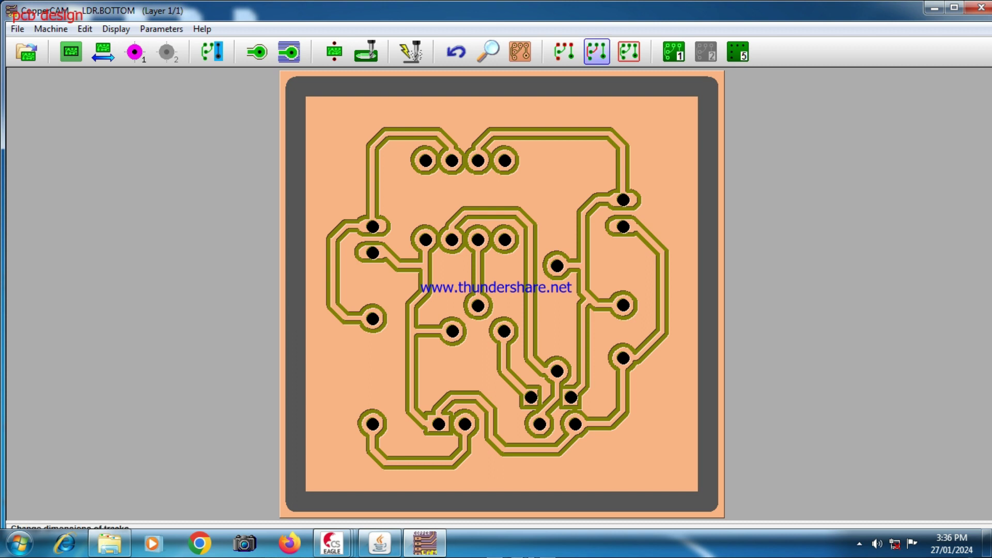
Generate the milling output with section 1 set to Engraving layer #1
click(50, 28)
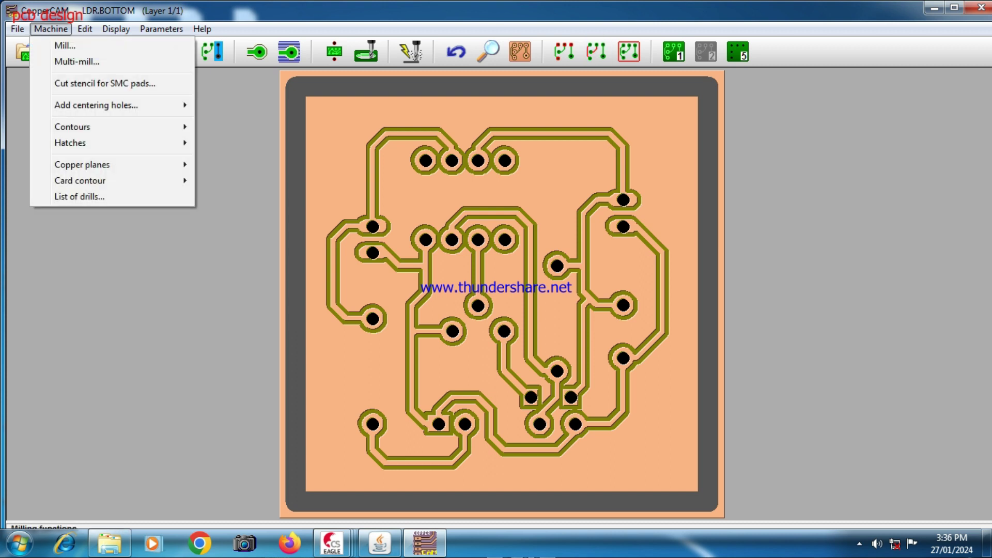
click(65, 46)
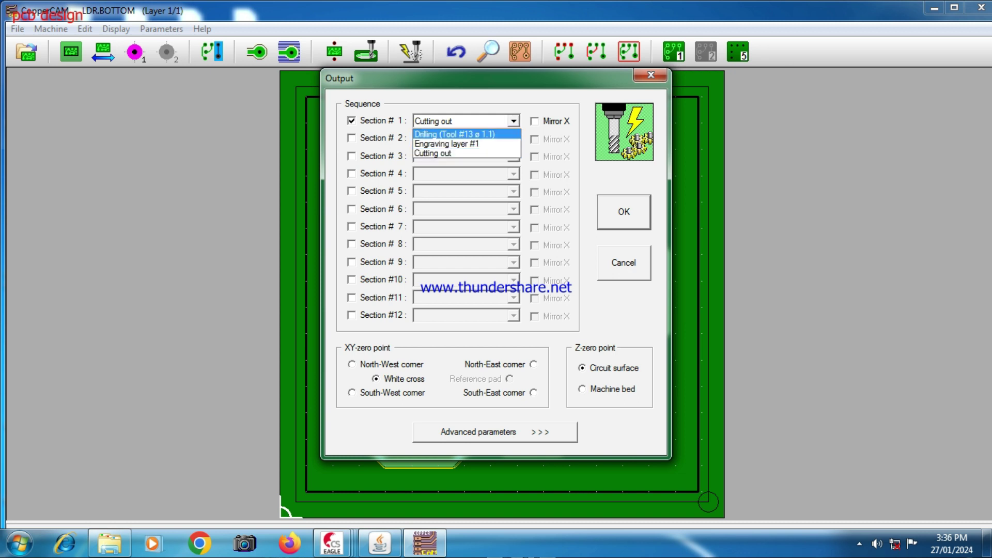
click(447, 144)
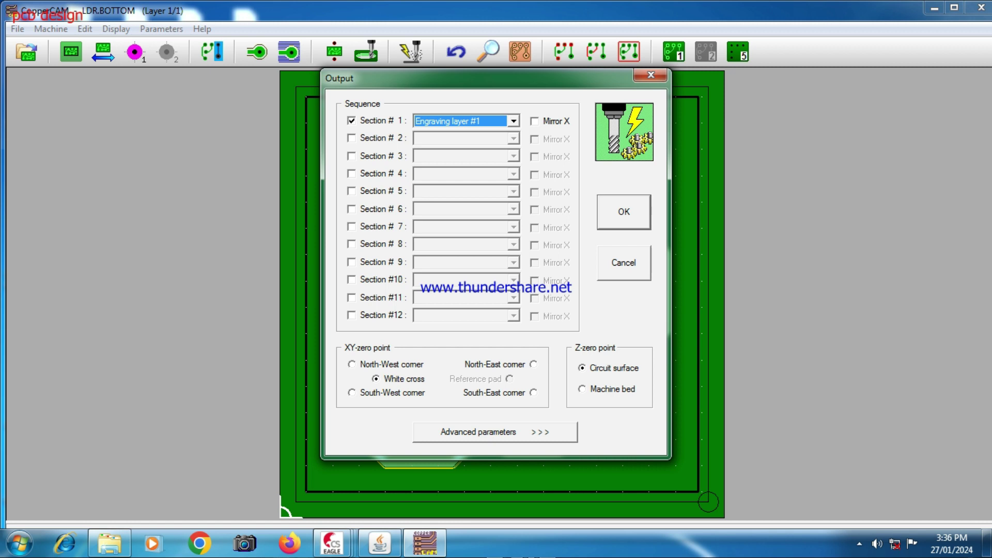
click(623, 212)
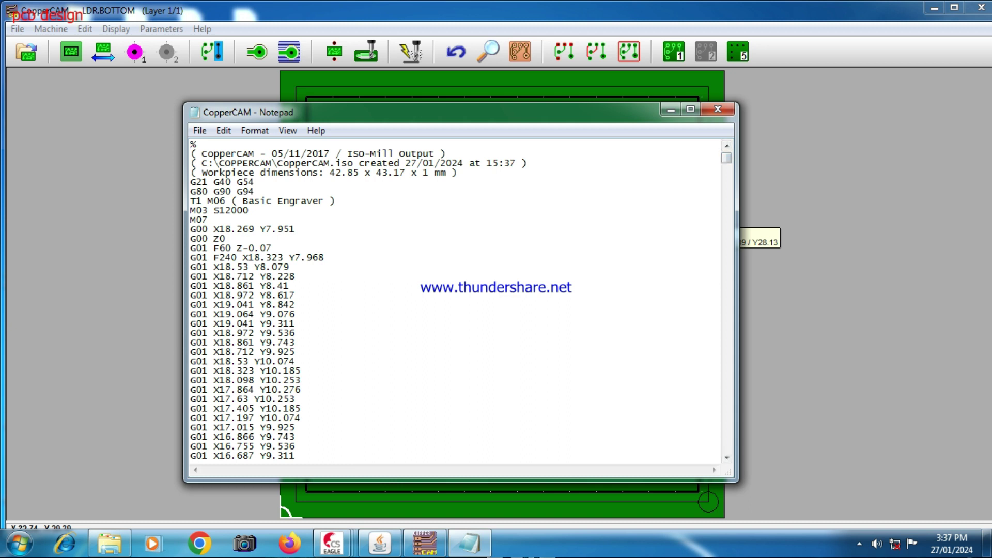
Insert the line G00 X00 Y00 before M09 at the end of the engraving G-code
drag(726, 158, 727, 446)
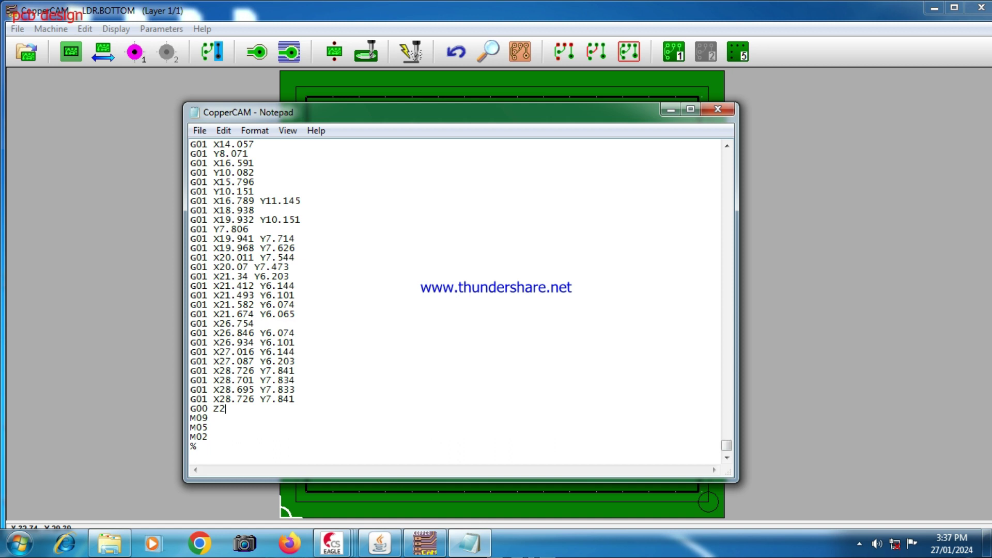
key(Return)
text(G00 X00 Y00)
Save the engraving G-code as ENG1 in the G CODE folder inside the personal folder on the Desktop, and close the text file
key(alt)
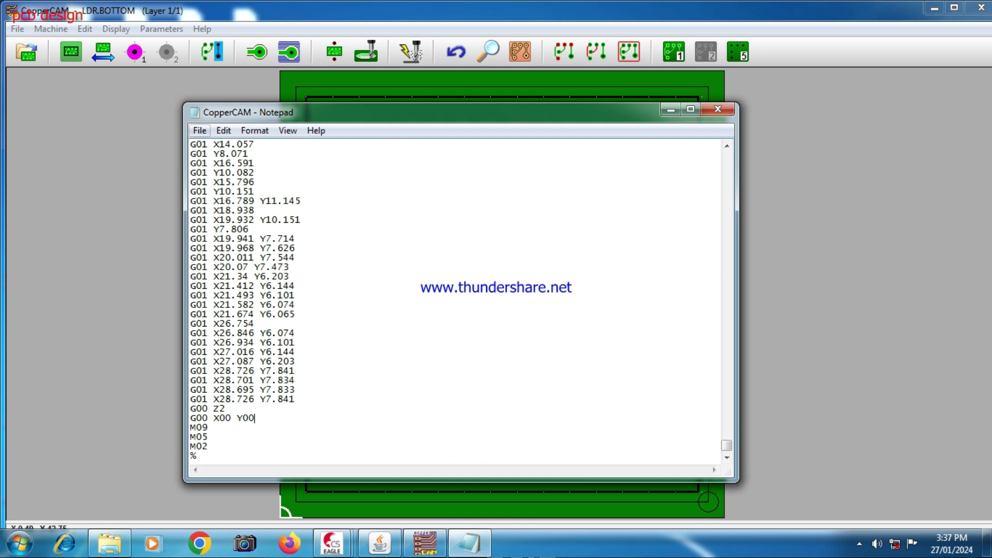
key(Down)
key(Down)
key(Down)
key(Down)
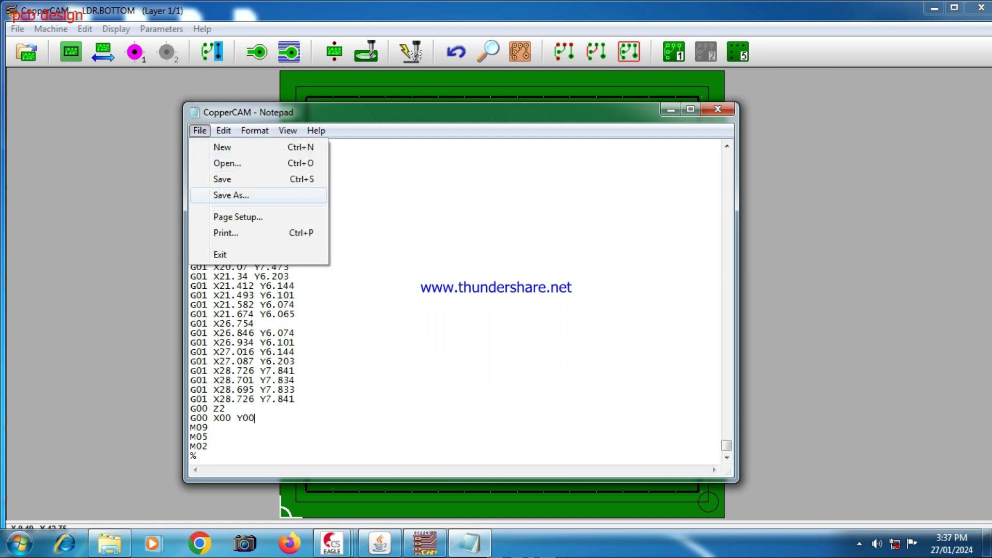
key(Return)
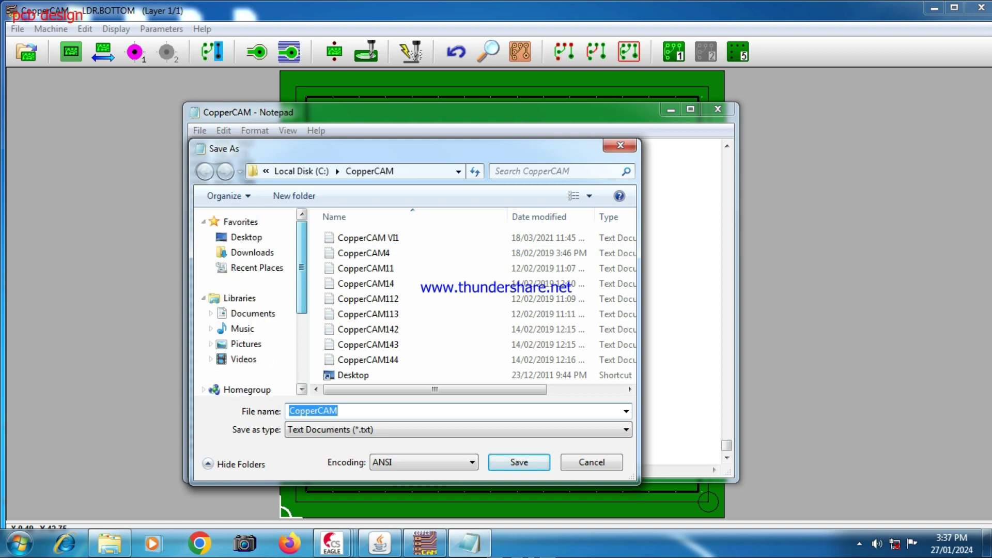
click(247, 237)
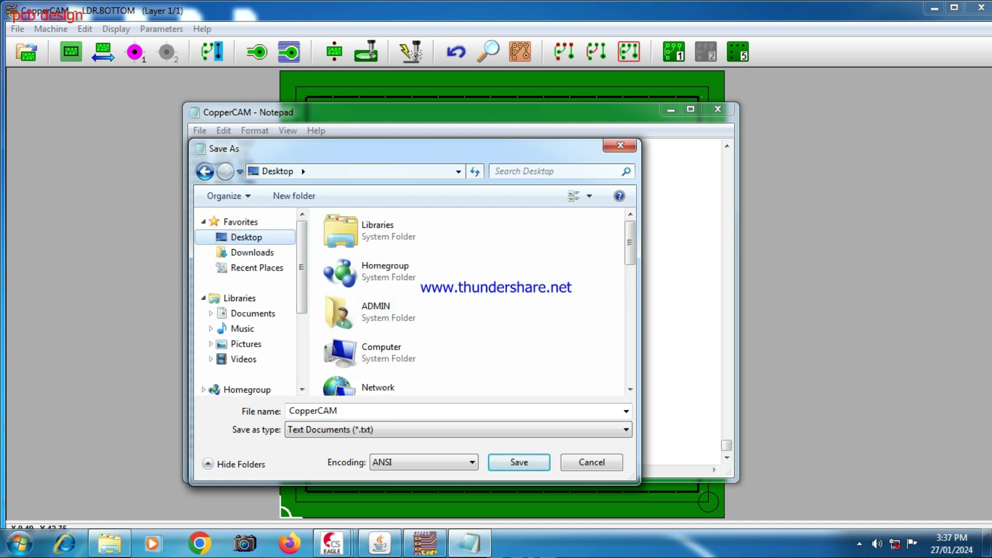
scroll(465, 300, down, 5)
click(403, 336)
double_click(403, 336)
double_click(356, 237)
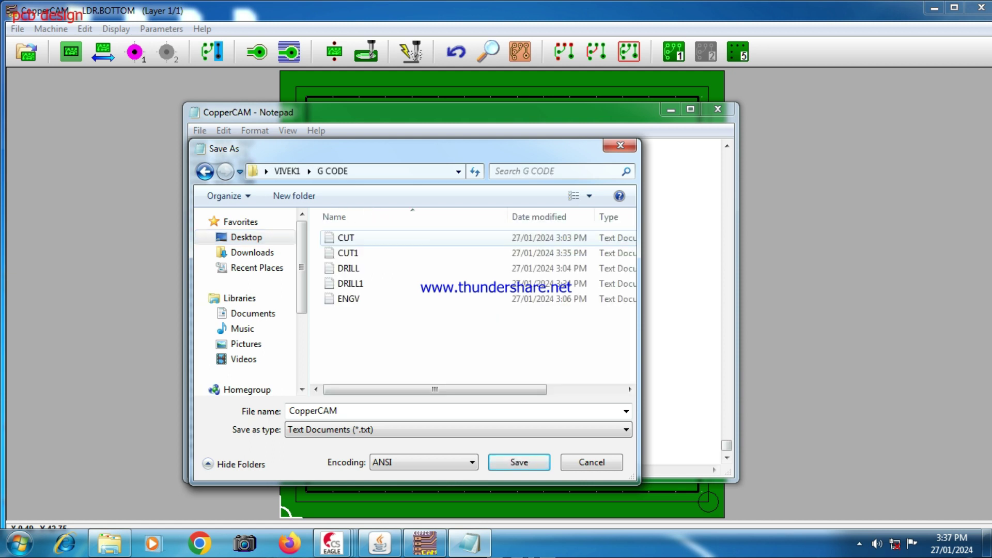
click(361, 411)
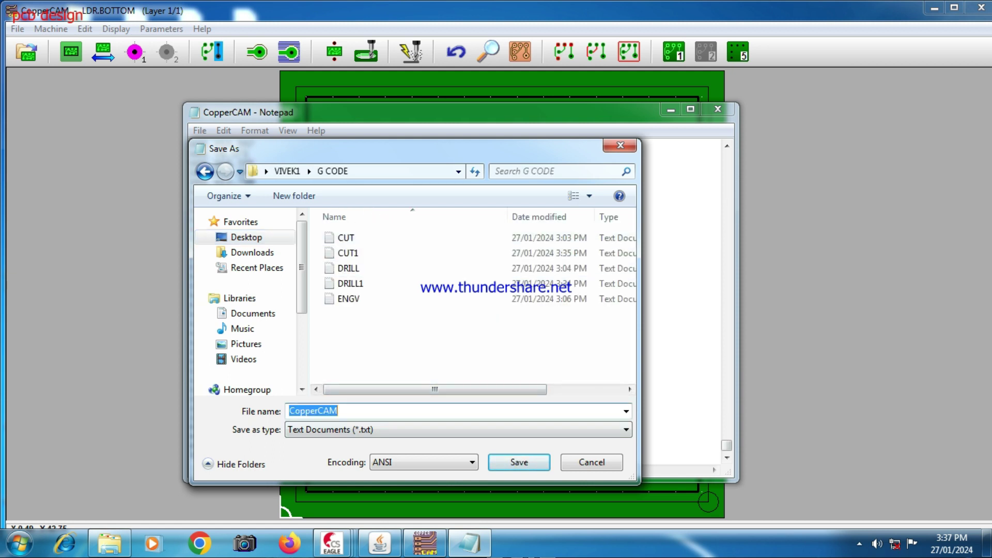
text(EN)
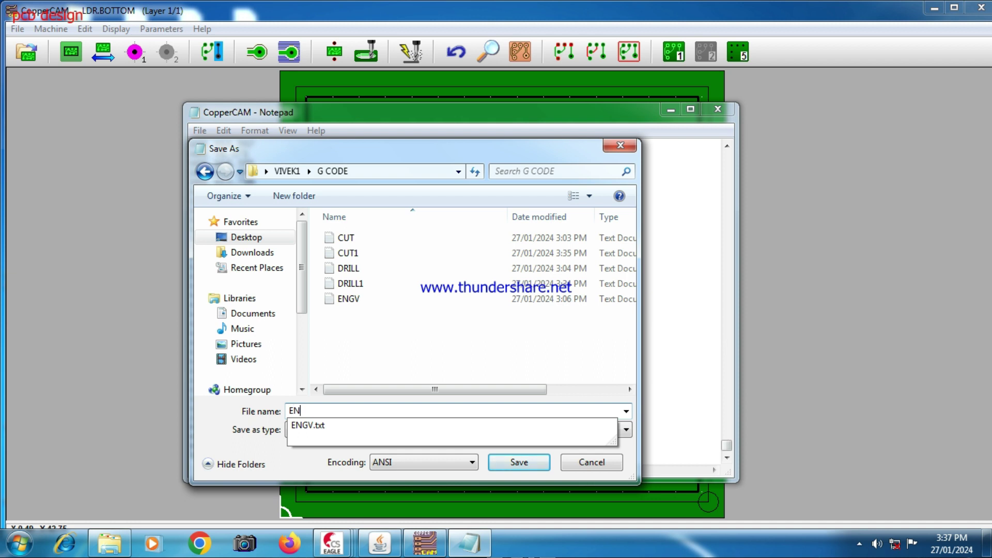
text(G1)
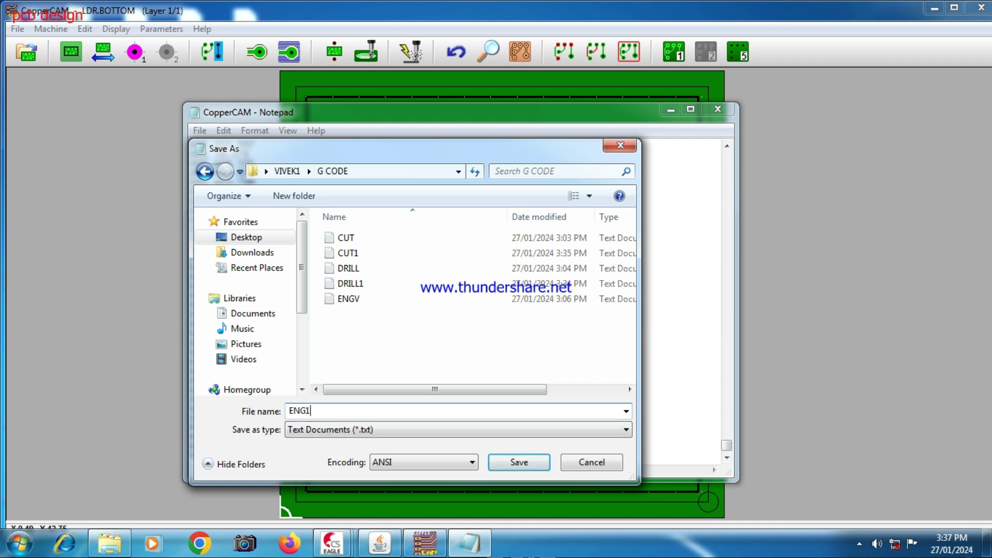
key(Return)
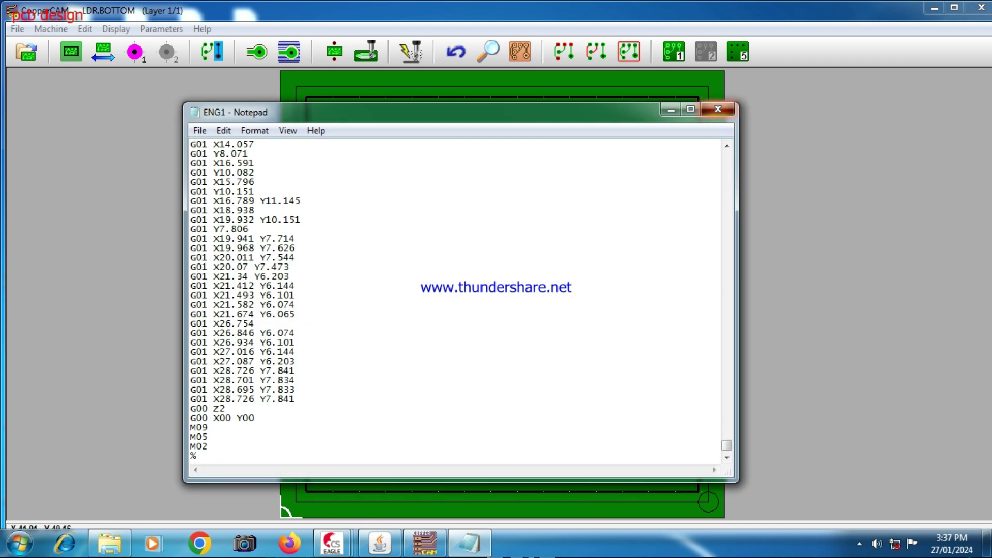
click(718, 109)
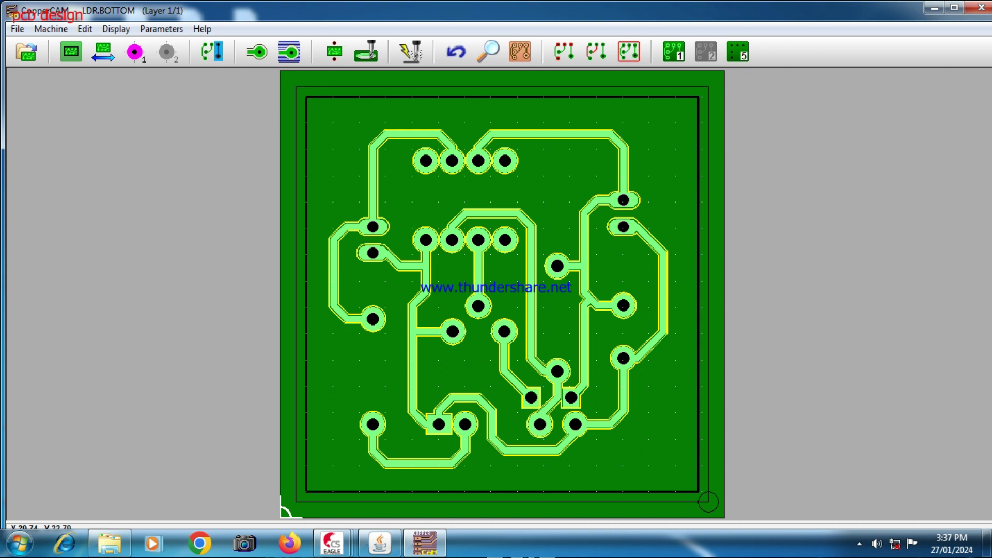
Minimize CopperCAM, launch Autoleveller077 from its folder on the Desktop, and maximize its window
click(934, 8)
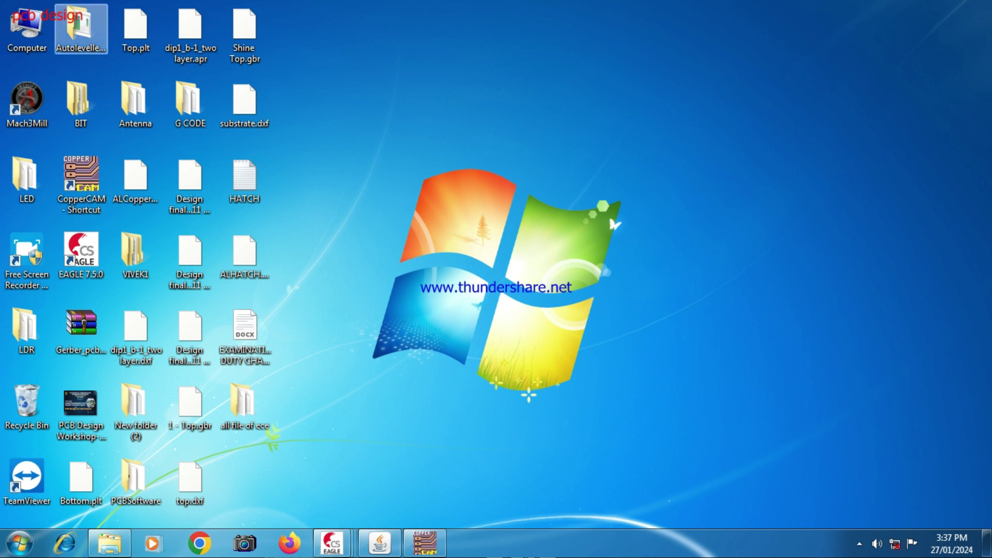
double_click(81, 29)
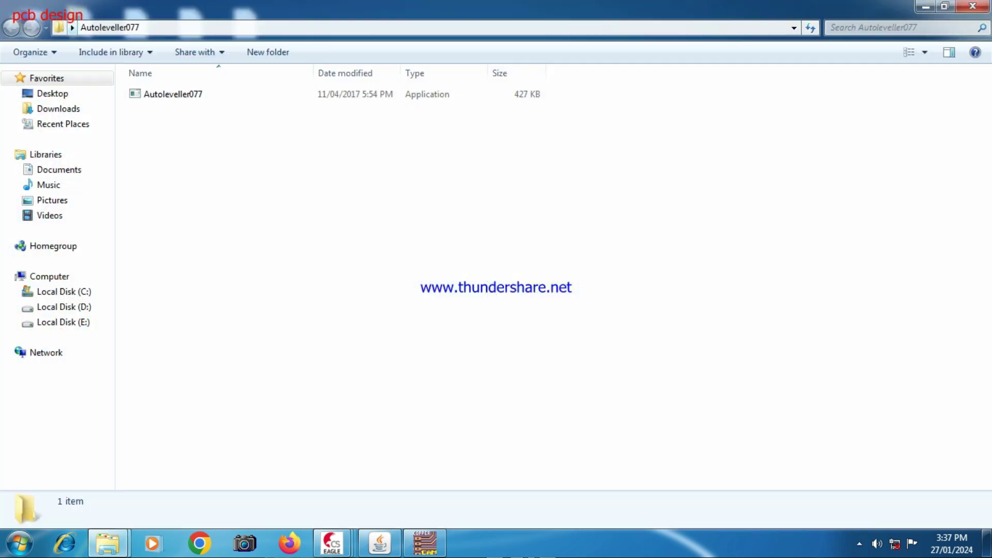
double_click(173, 94)
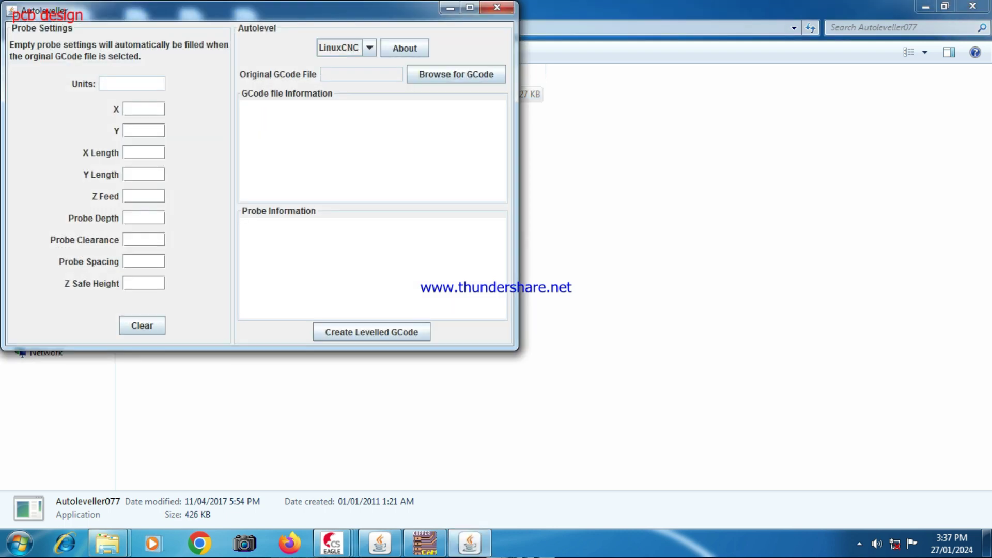
click(471, 7)
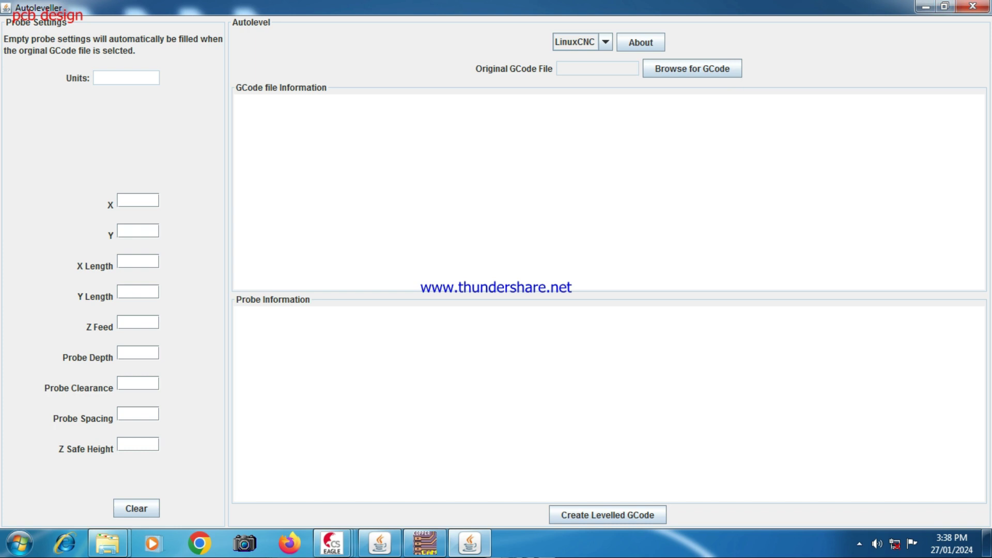
Set the target controller to Mach3 and load ENG1.txt from the G CODE folder inside the personal folder as the original G-code
click(605, 42)
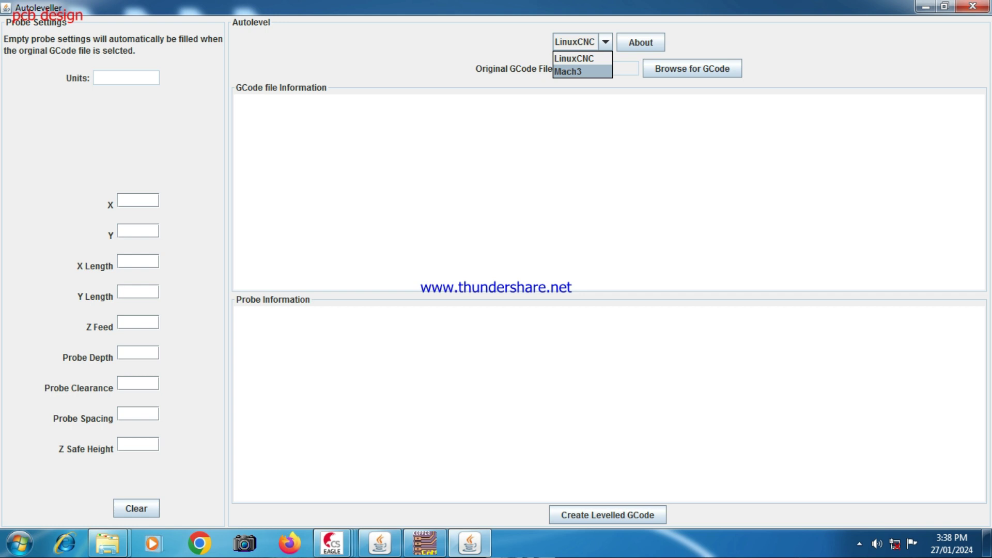
click(575, 73)
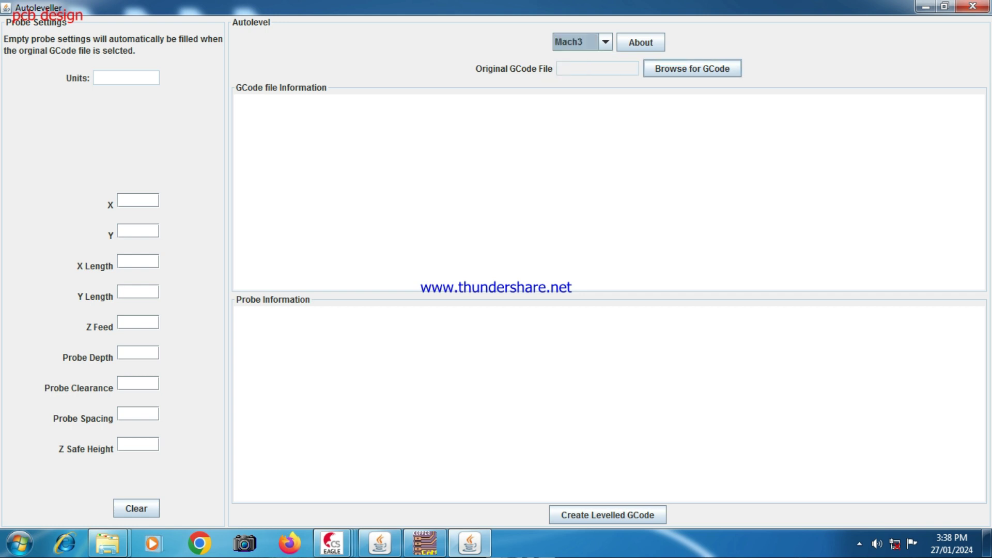
click(692, 68)
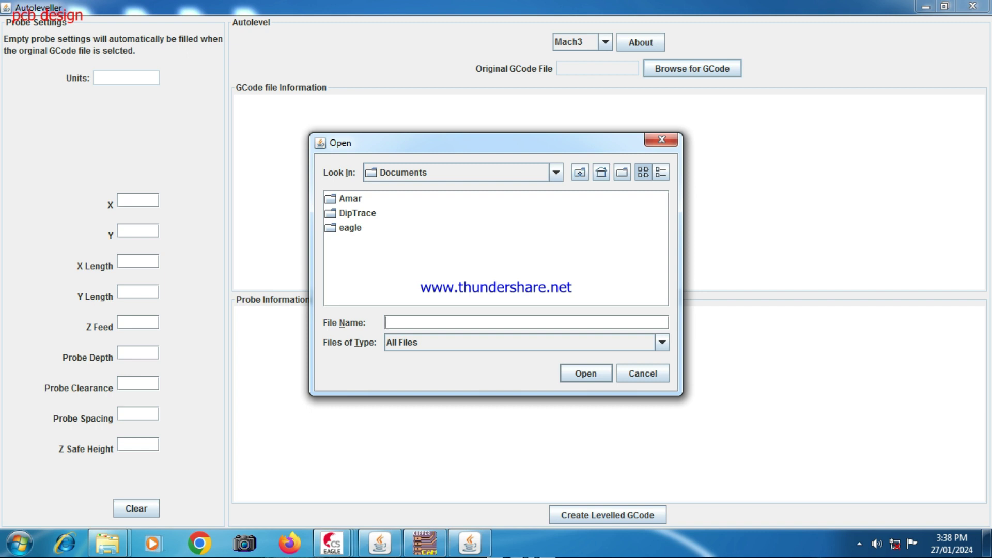
click(556, 172)
key(Down)
key(Down)
key(Down)
key(Down)
key(Down)
key(Down)
key(Down)
key(Down)
key(Down)
key(Down)
key(Down)
key(Down)
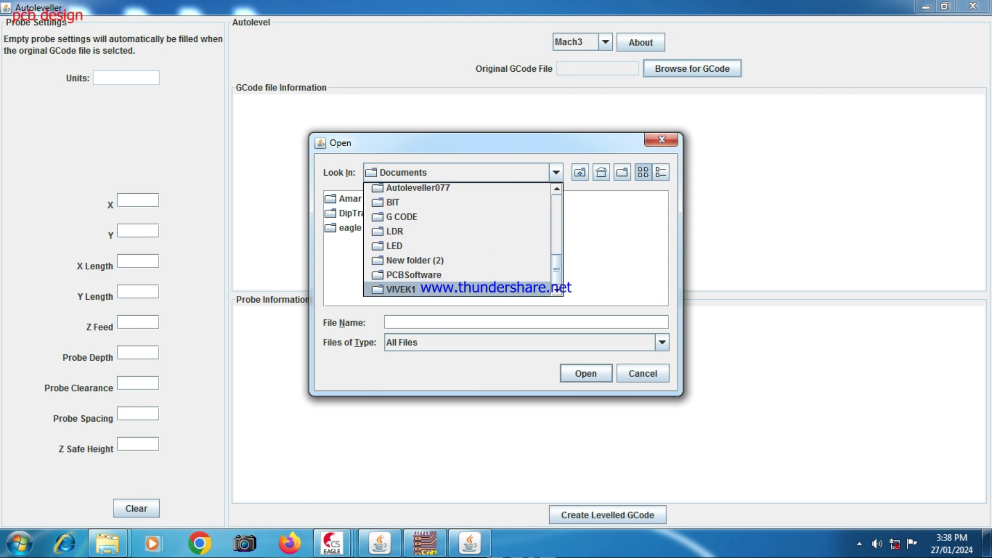
key(Return)
key(Down)
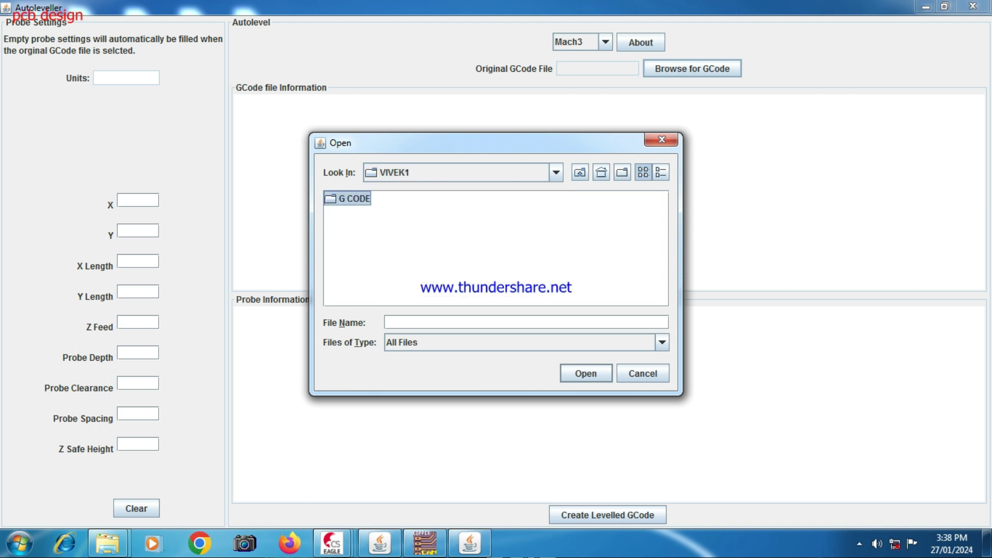
key(Return)
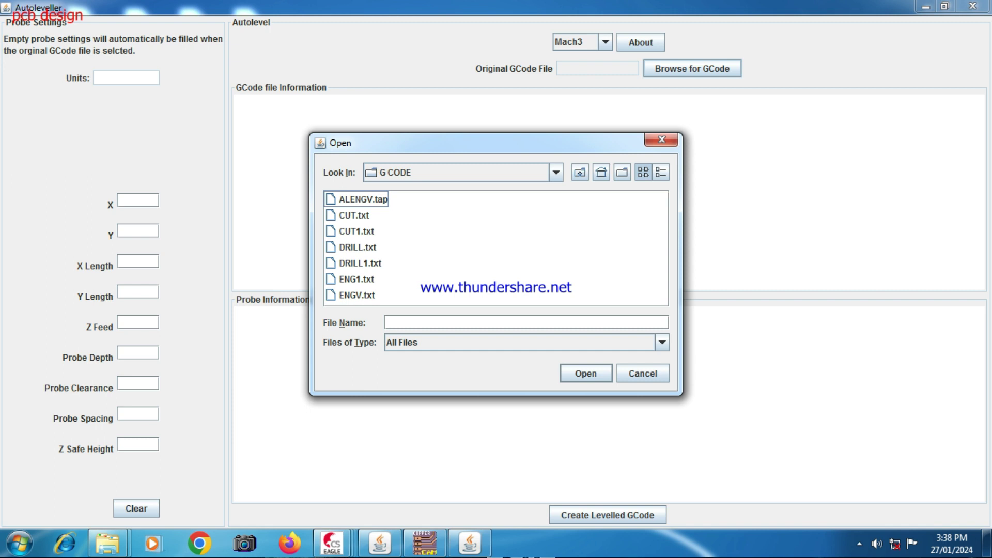
click(357, 279)
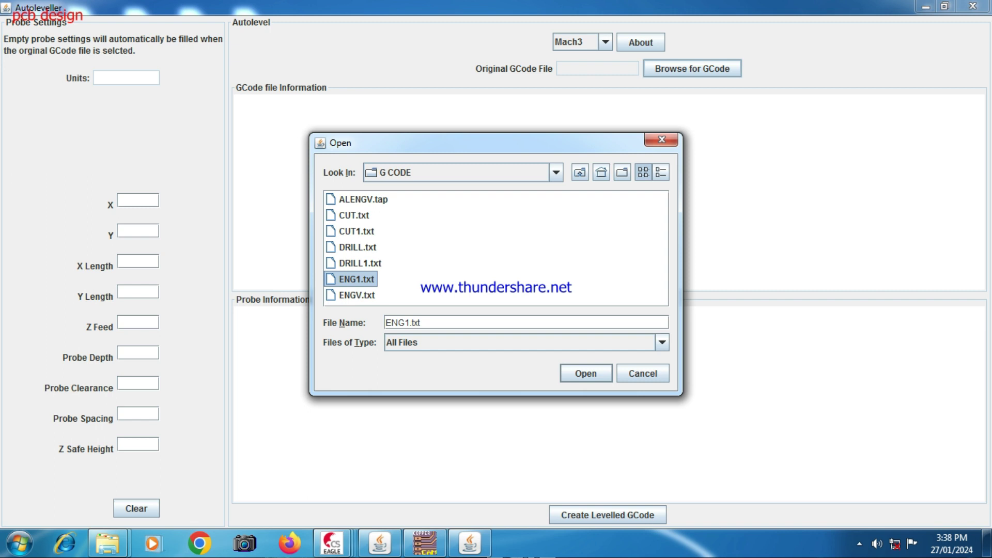
key(Return)
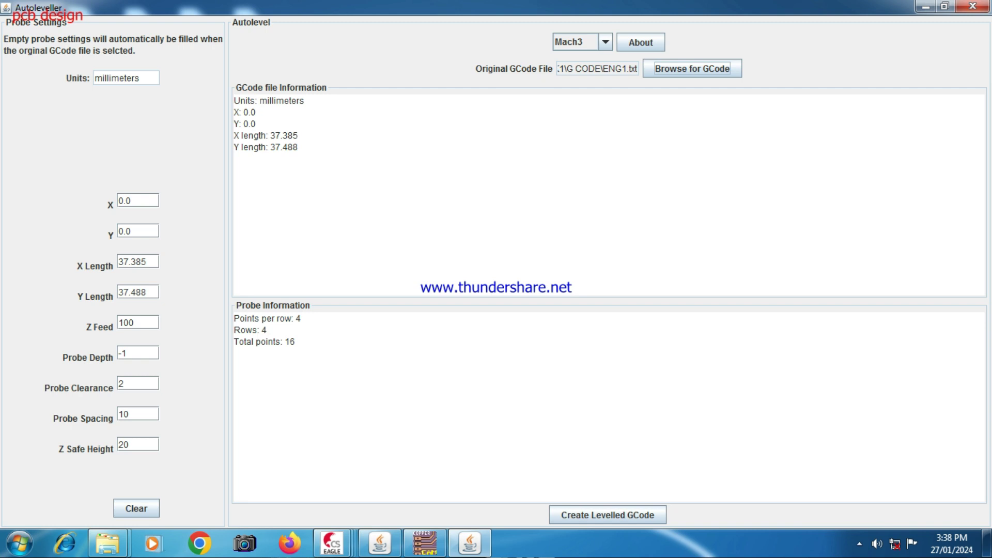
Create the levelled G-code, save it as ALENG1.tap in the G CODE folder, and close Autoleveller and its folder window
click(608, 515)
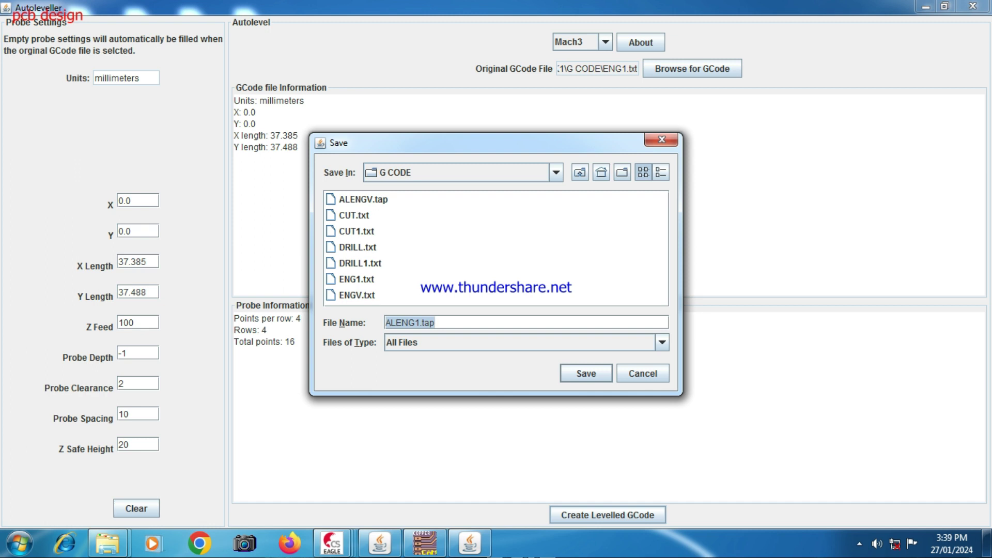
key(Return)
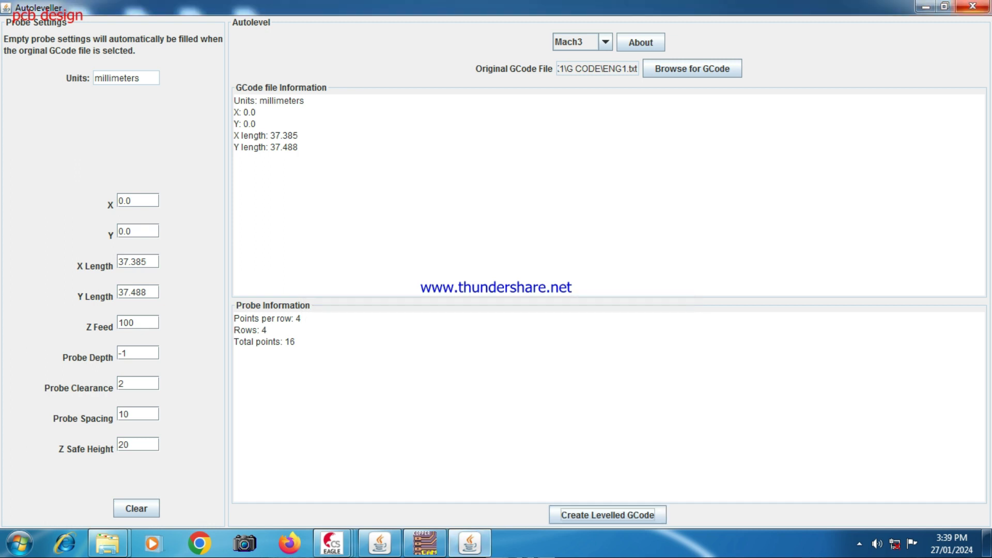
click(972, 6)
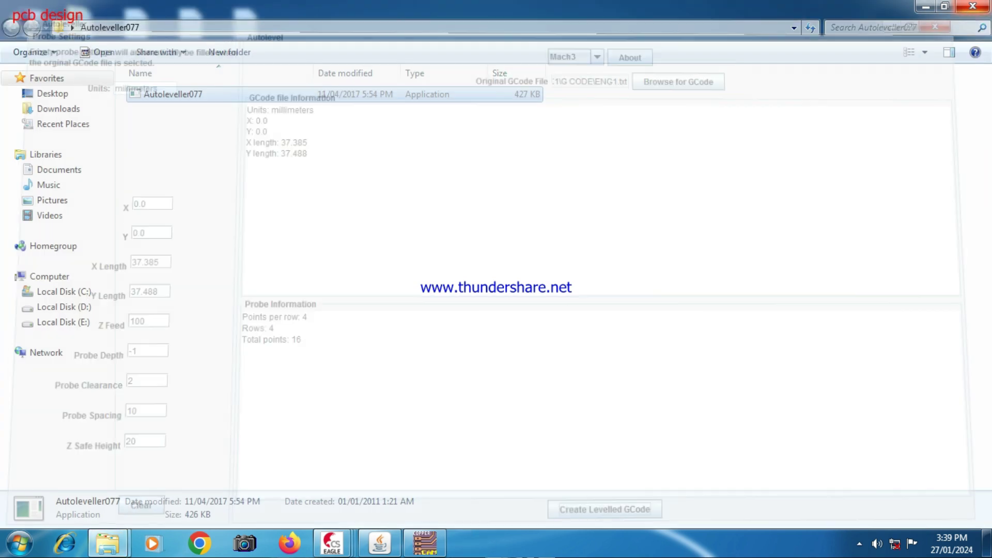
click(972, 6)
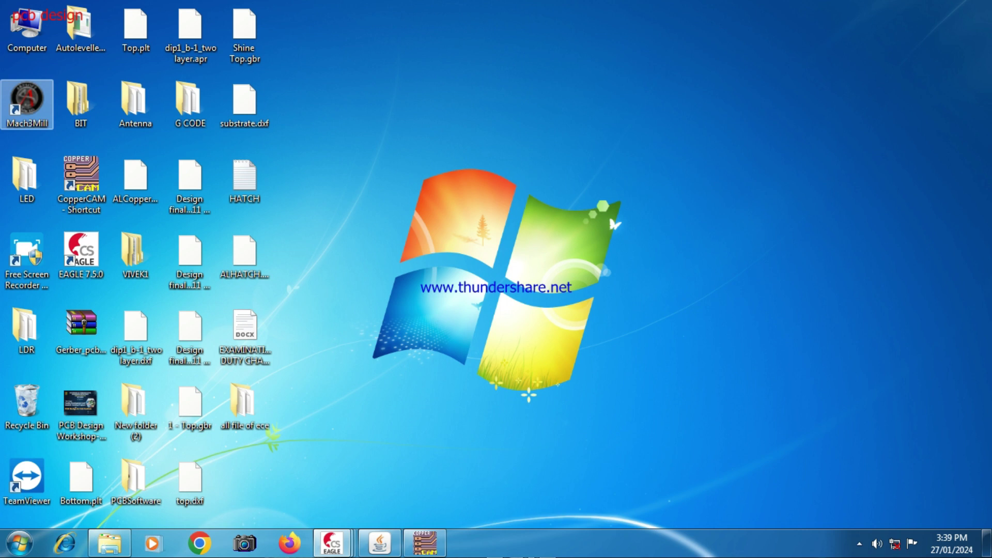
Launch Mach3Mill from the desktop and zero the X, Y and Z axes
right_click(24, 94)
click(51, 104)
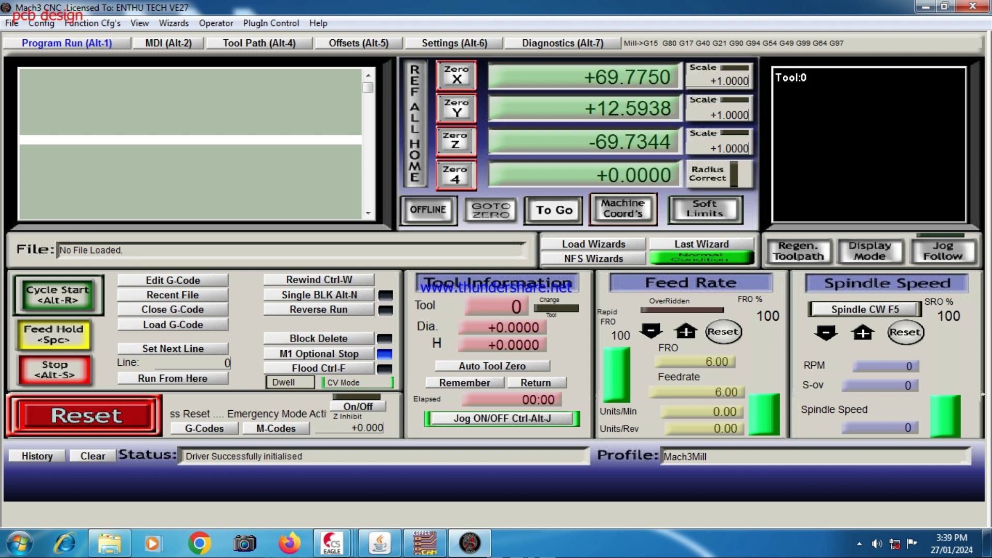
click(457, 76)
click(456, 109)
click(454, 140)
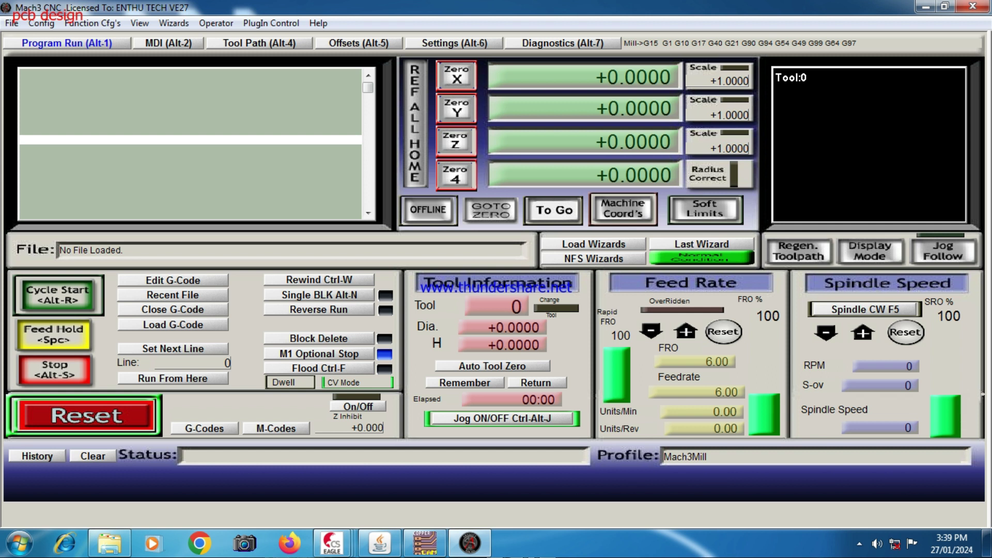
Enter +2.0000 as the Z axis position
click(584, 141)
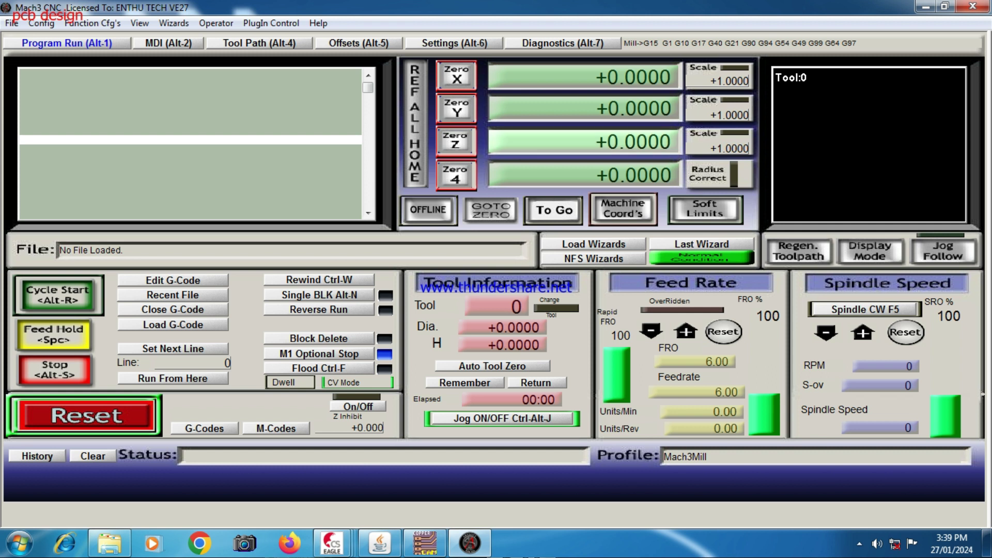
text(+))
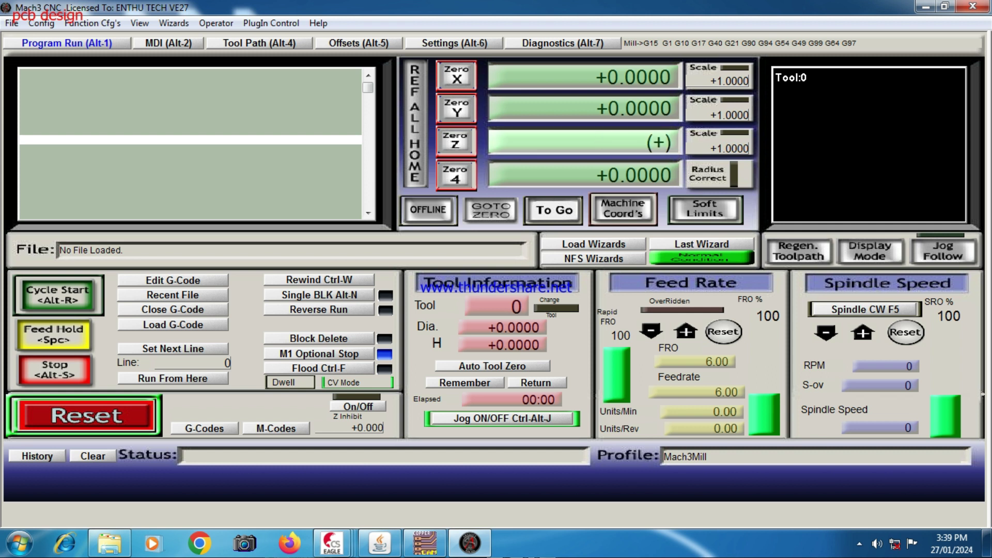
text(2.0000)
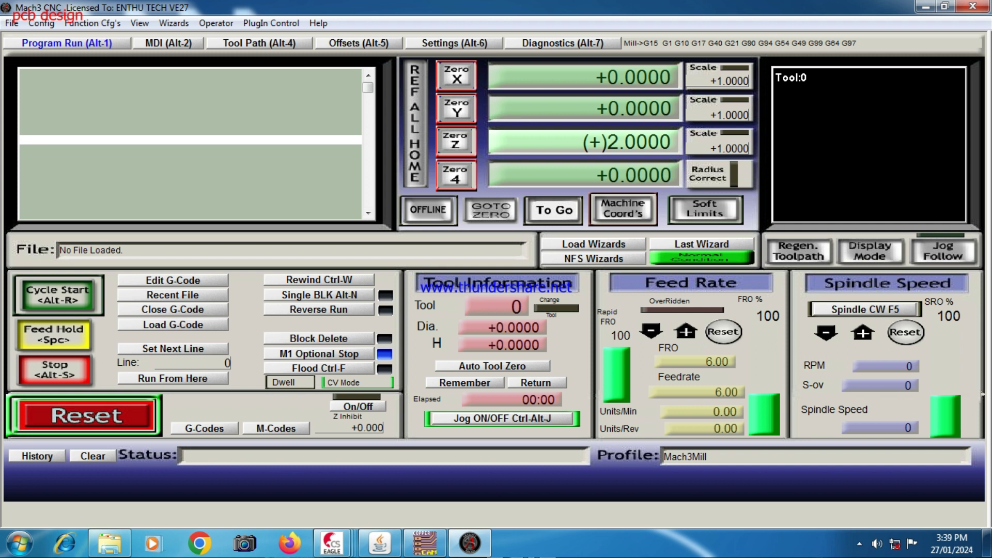
Load the levelled G-code file ALENG1.tap from the G CODE folder into Mach3
click(11, 23)
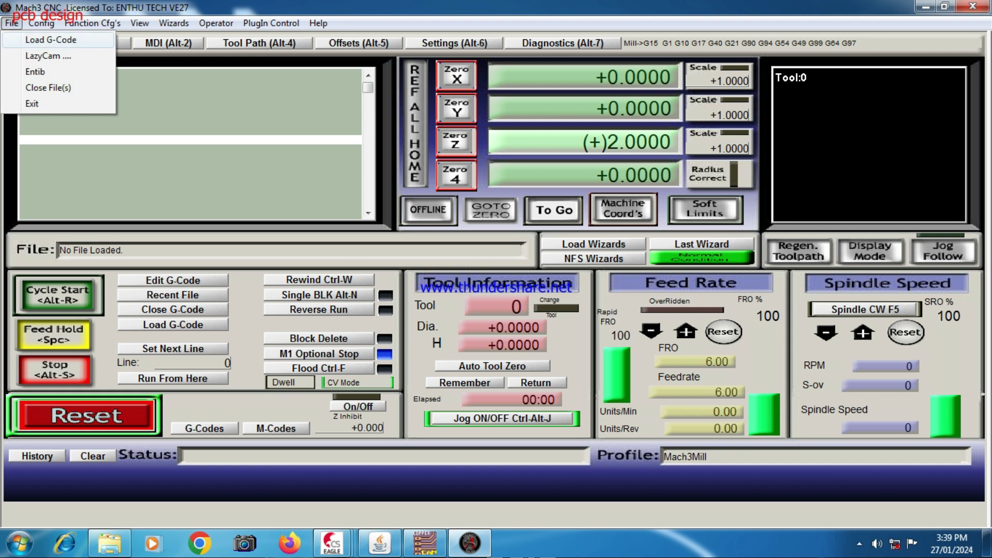
key(Return)
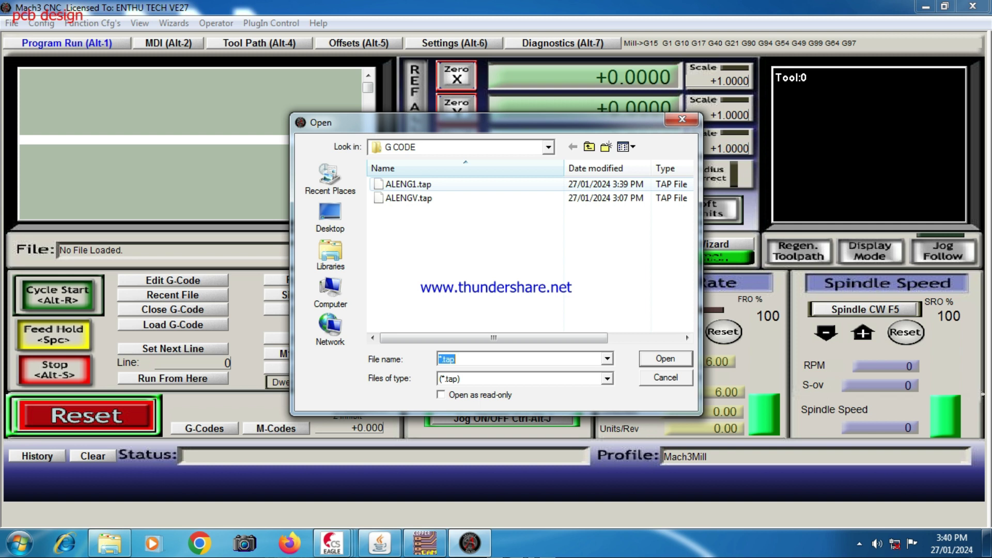
click(409, 184)
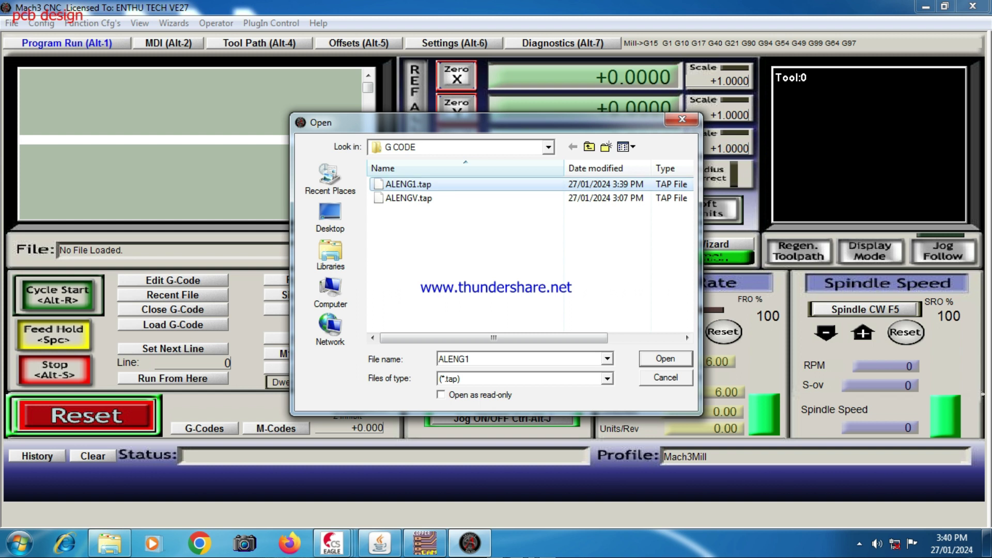
click(665, 358)
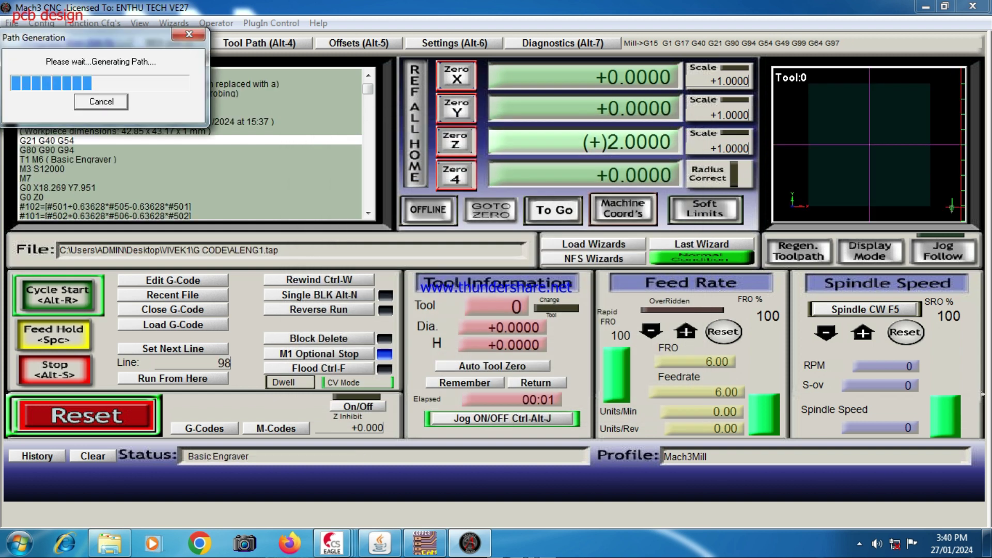